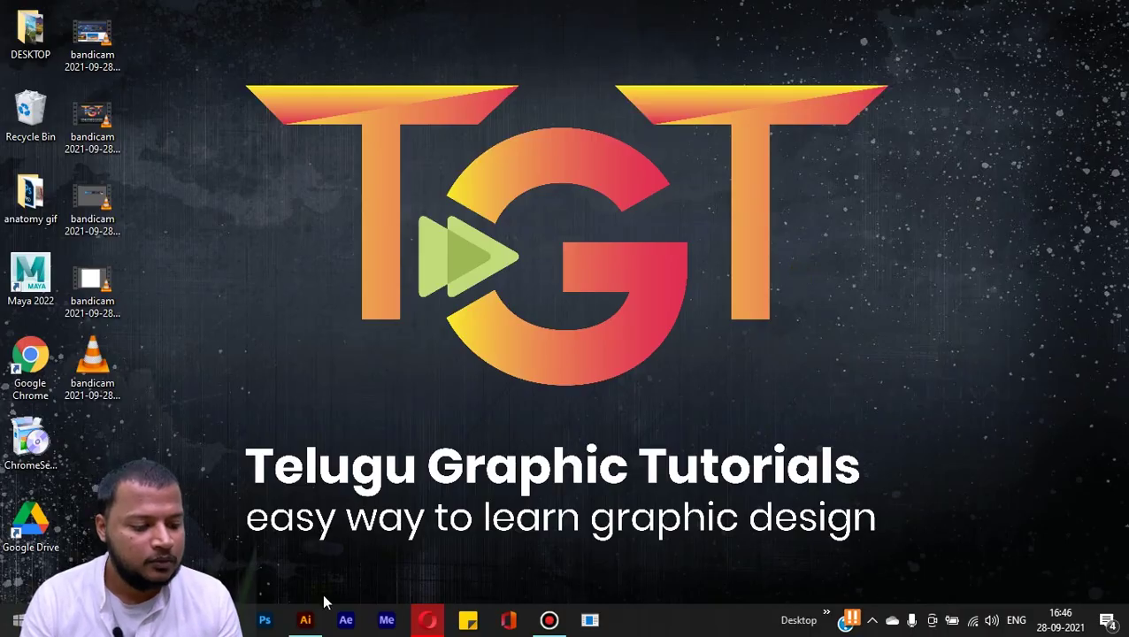
# - Switch to Illustrator and create a new 1080 × 1080 px document in CMYK color mode at 300 ppi
pyautogui.click(305, 620)
pyautogui.click(79, 12)
pyautogui.click(80, 30)
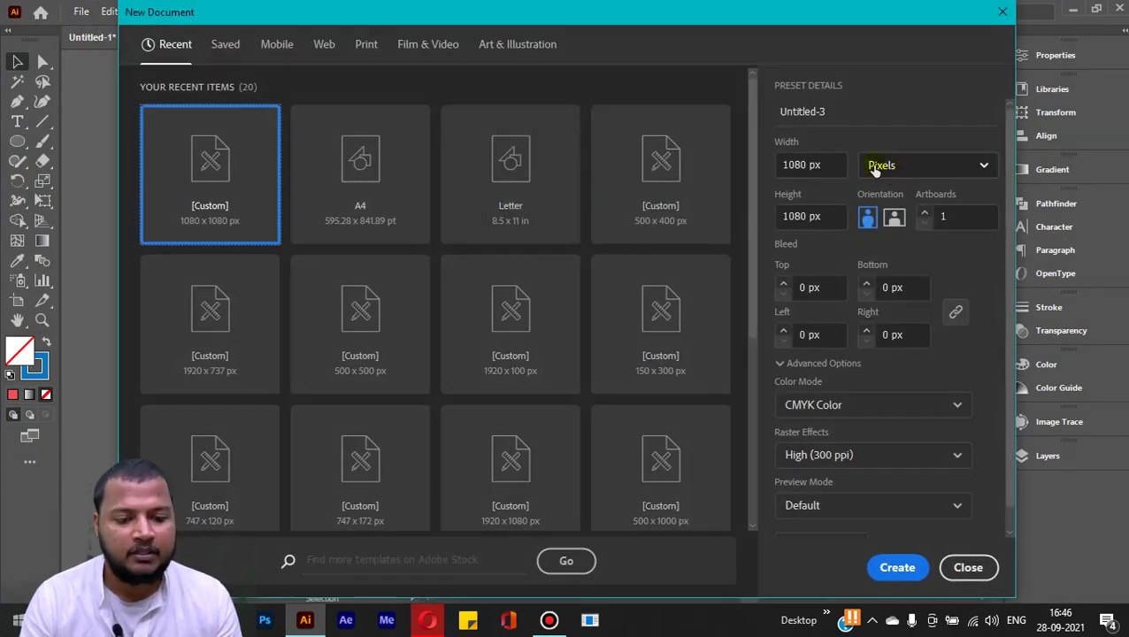
pyautogui.click(834, 166)
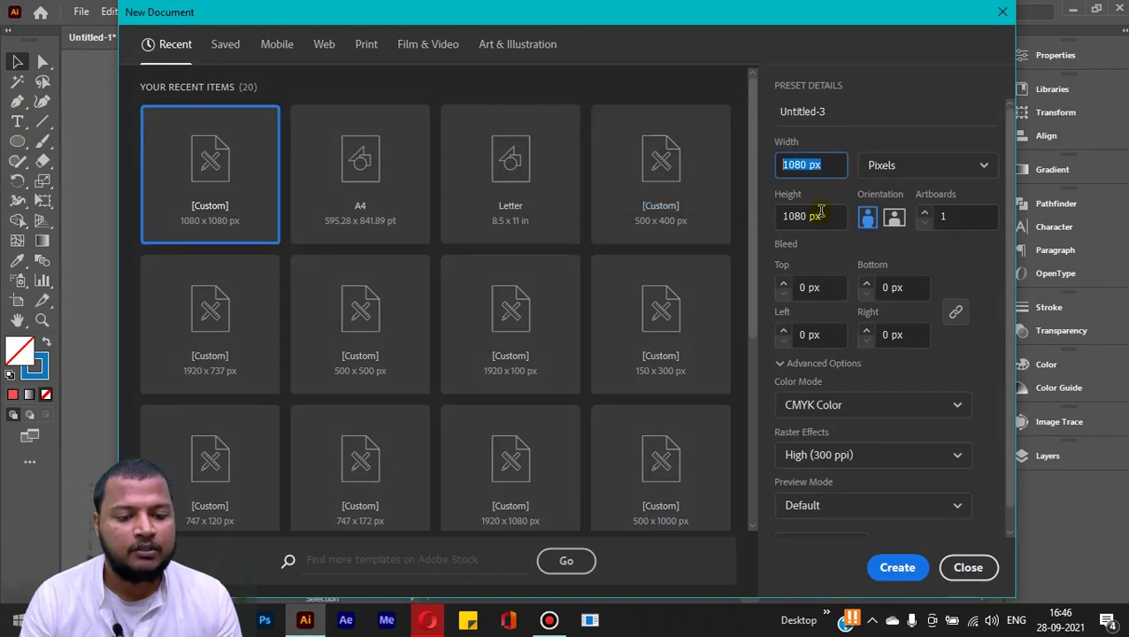
pyautogui.click(829, 217)
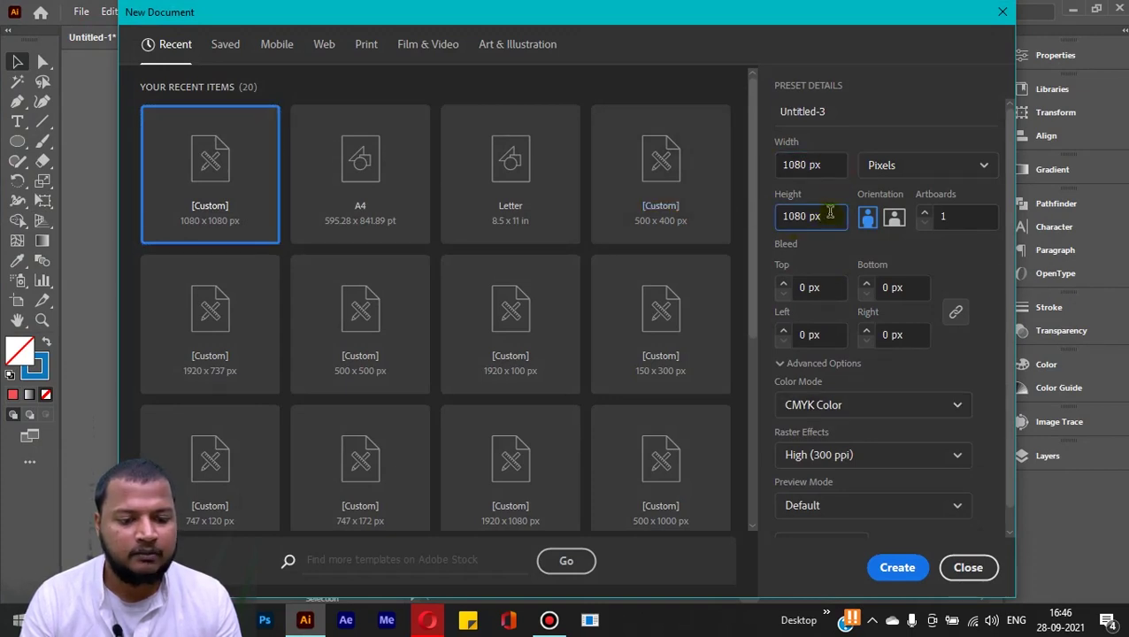
pyautogui.click(888, 566)
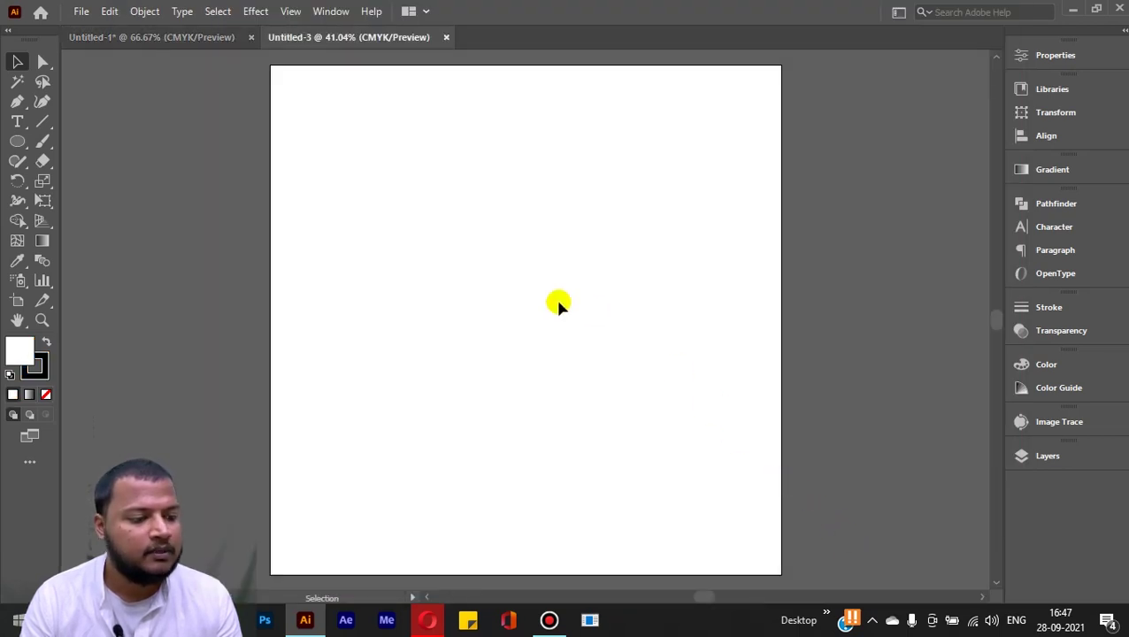
# - Create a 1080 × 1080 px rectangle with the Rectangle tool
pyautogui.moveTo(15, 143); pyautogui.dragTo(63, 141)
pyautogui.click(469, 199)
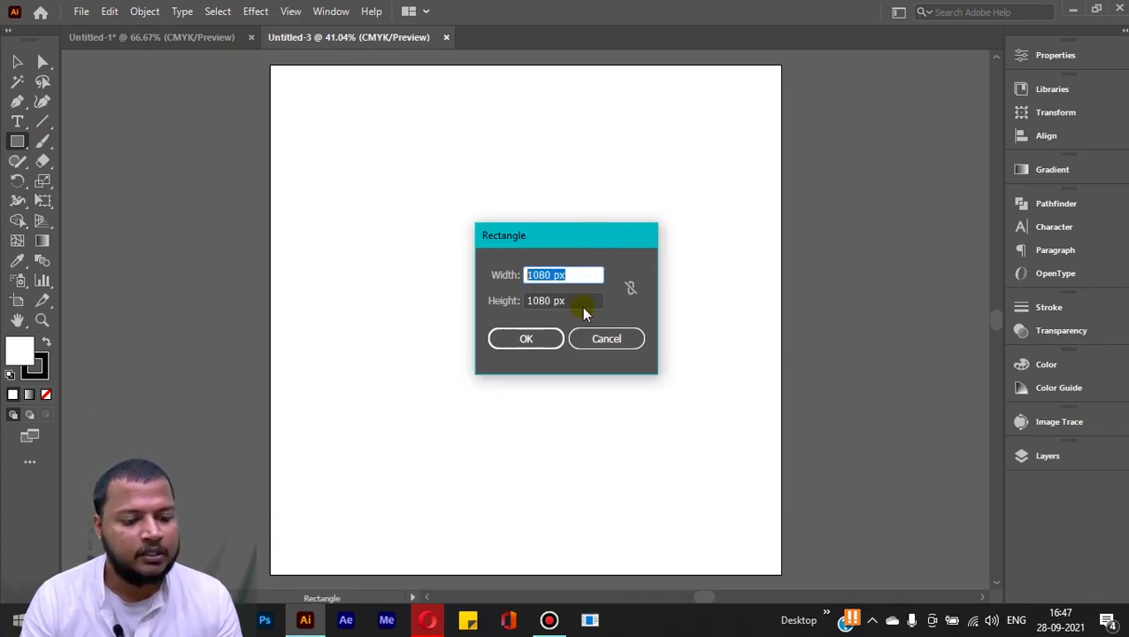
pyautogui.press('Tab')
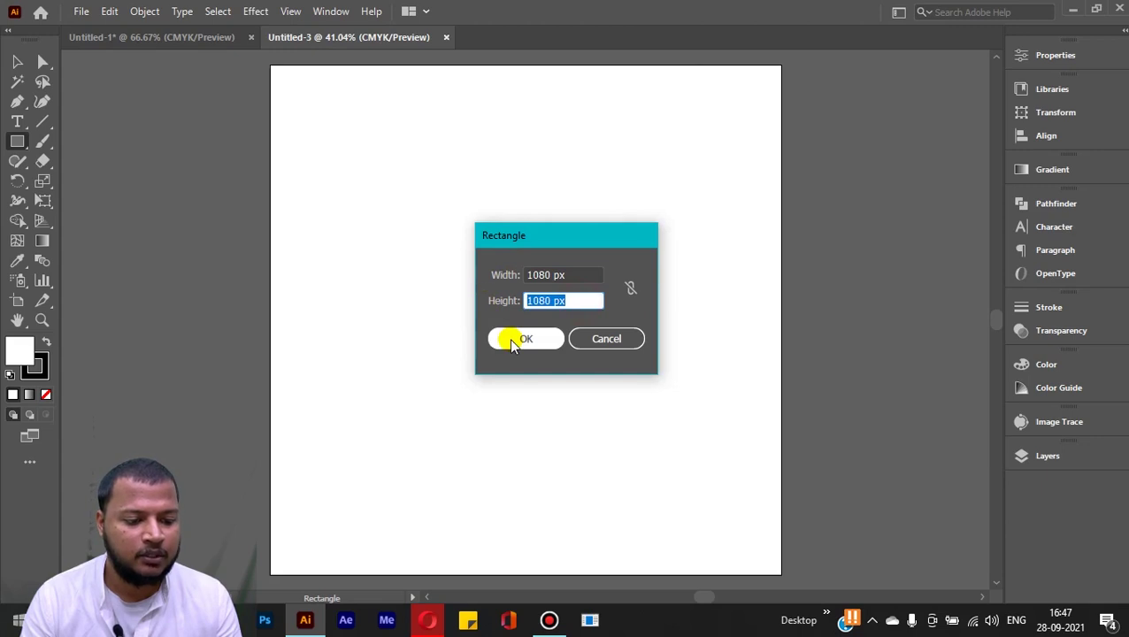
pyautogui.click(509, 339)
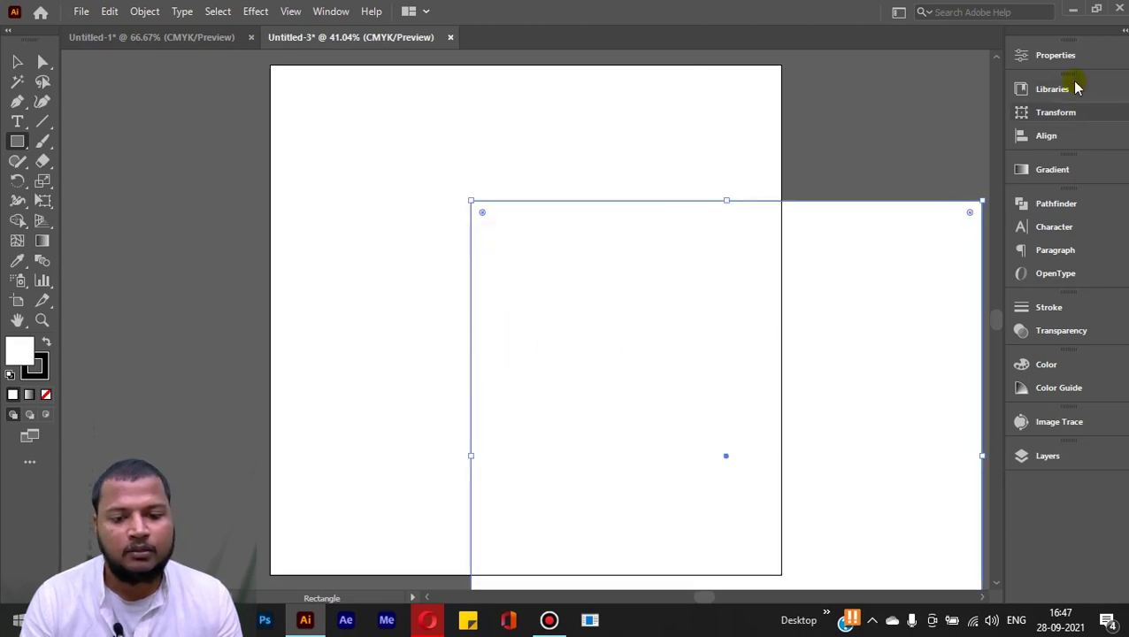
# - Fill the large rectangle with a light pinkish red, starting from the red swatch and lightening it in the Color Picker
pyautogui.click(1068, 62)
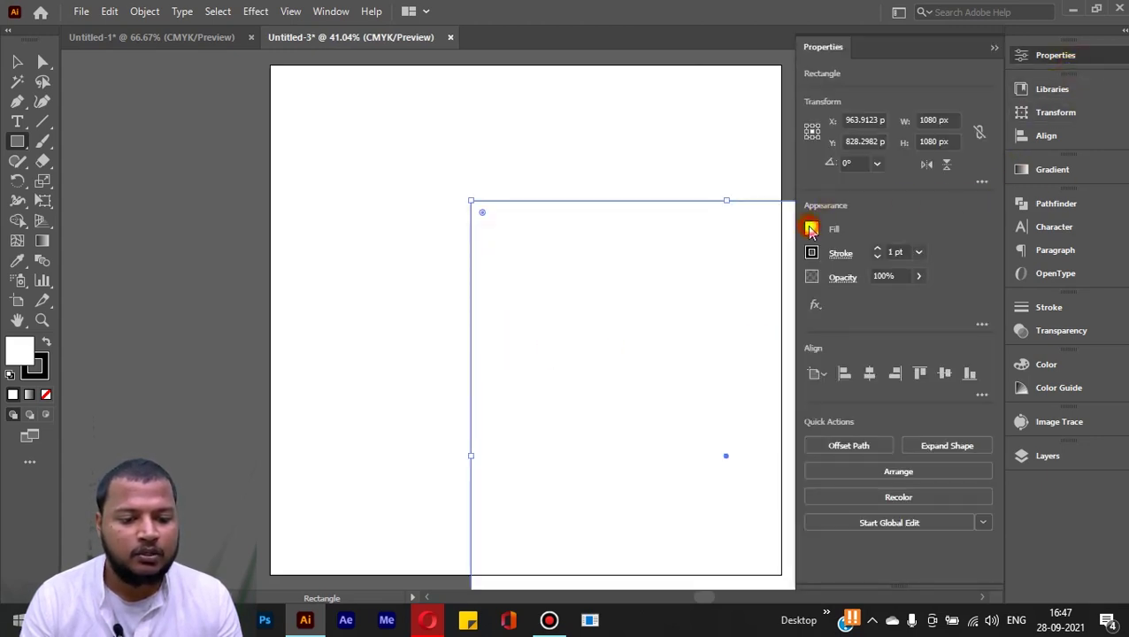
pyautogui.click(810, 229)
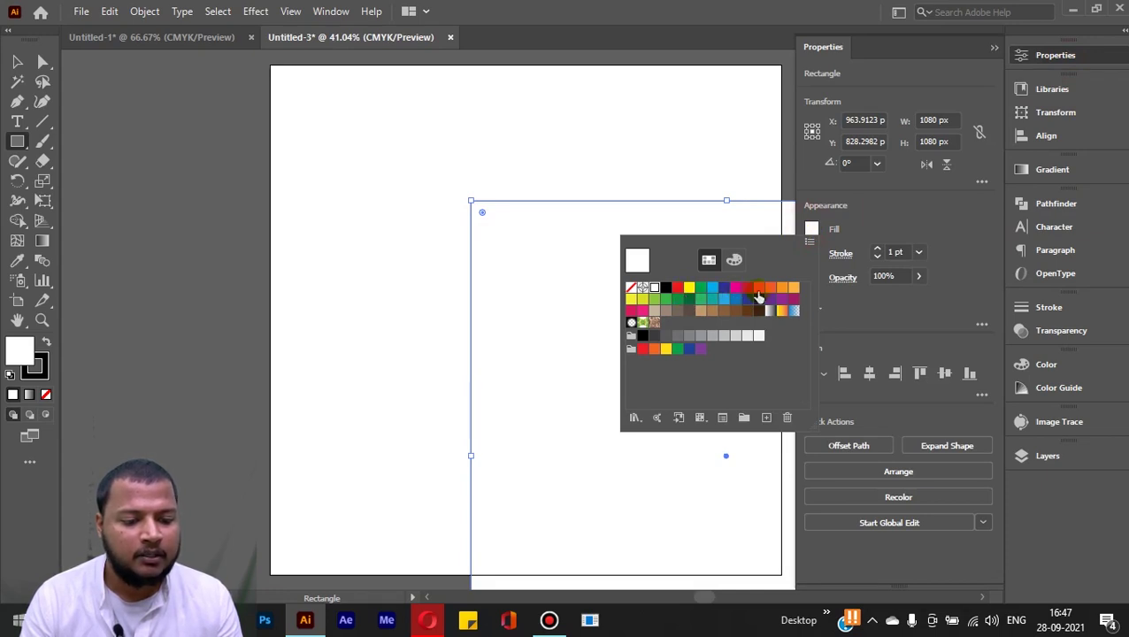
pyautogui.click(677, 289)
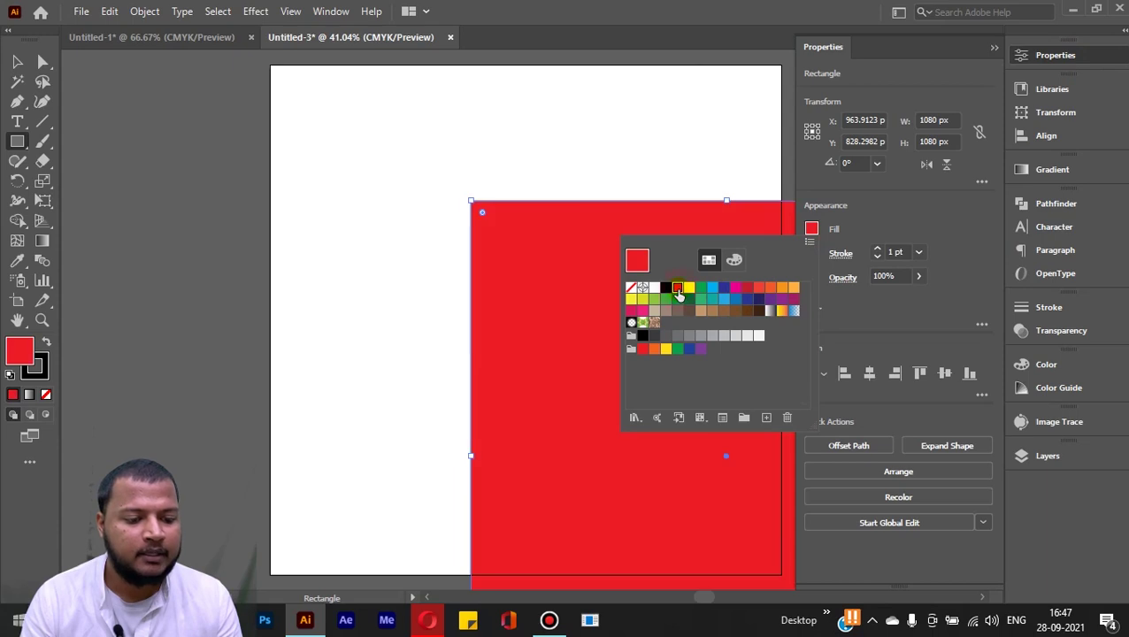
pyautogui.doubleClick(20, 352)
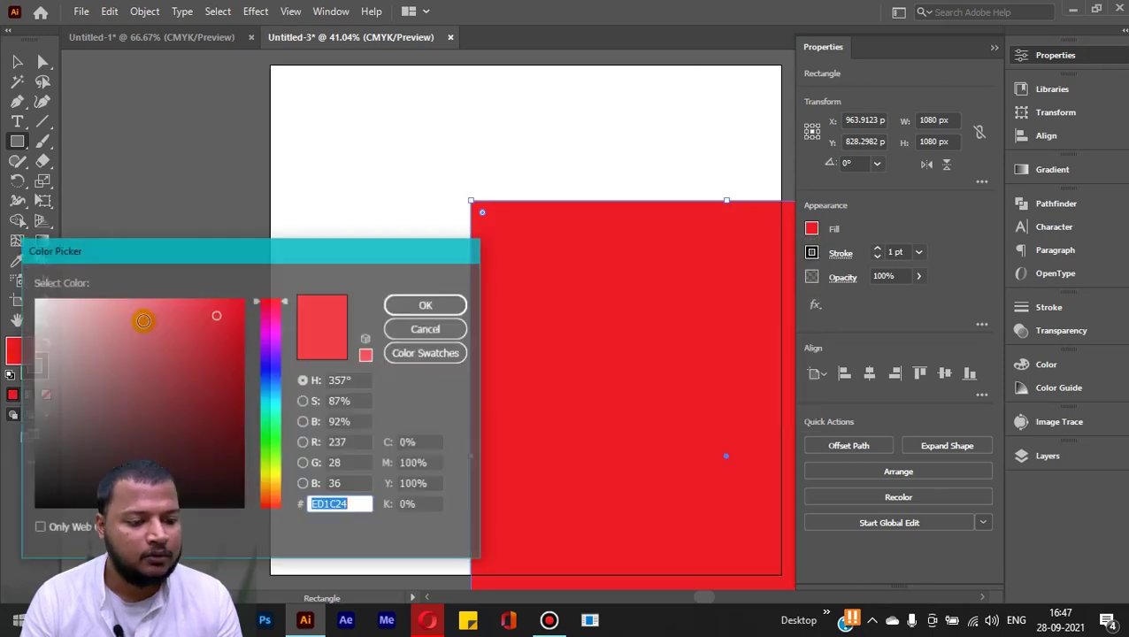
pyautogui.moveTo(184, 316)
pyautogui.mouseDown()
pyautogui.moveTo(176, 301)
pyautogui.moveTo(219, 285)
pyautogui.mouseUp()
pyautogui.click(426, 305)
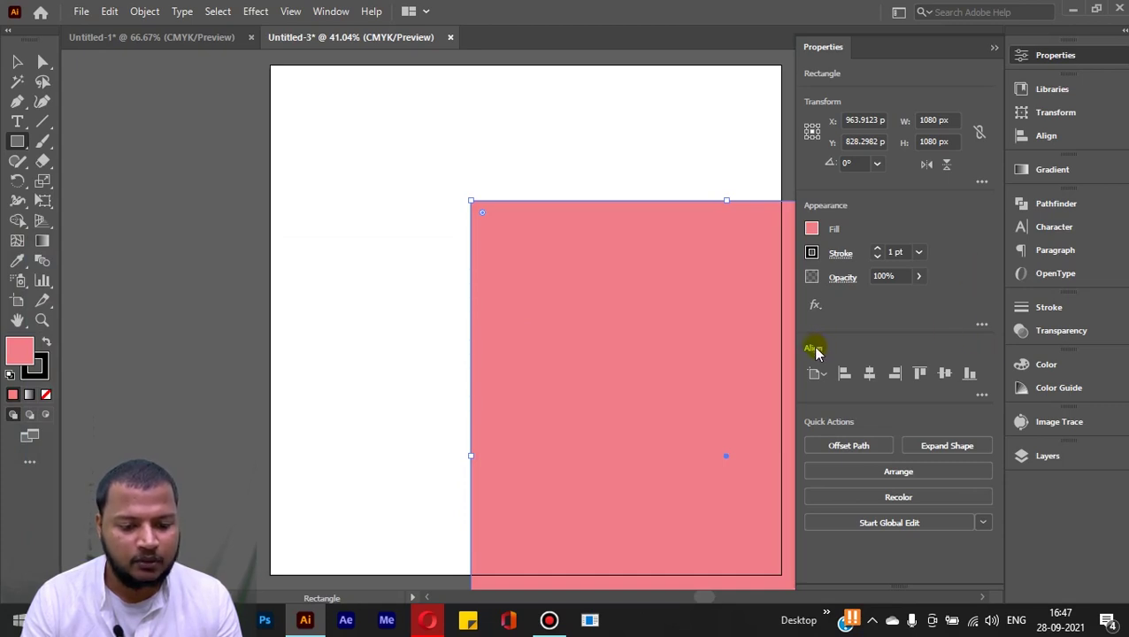
# - Center the large rectangle horizontally and vertically on the artboard, keeping alignment set to Align to Artboard
pyautogui.click(872, 376)
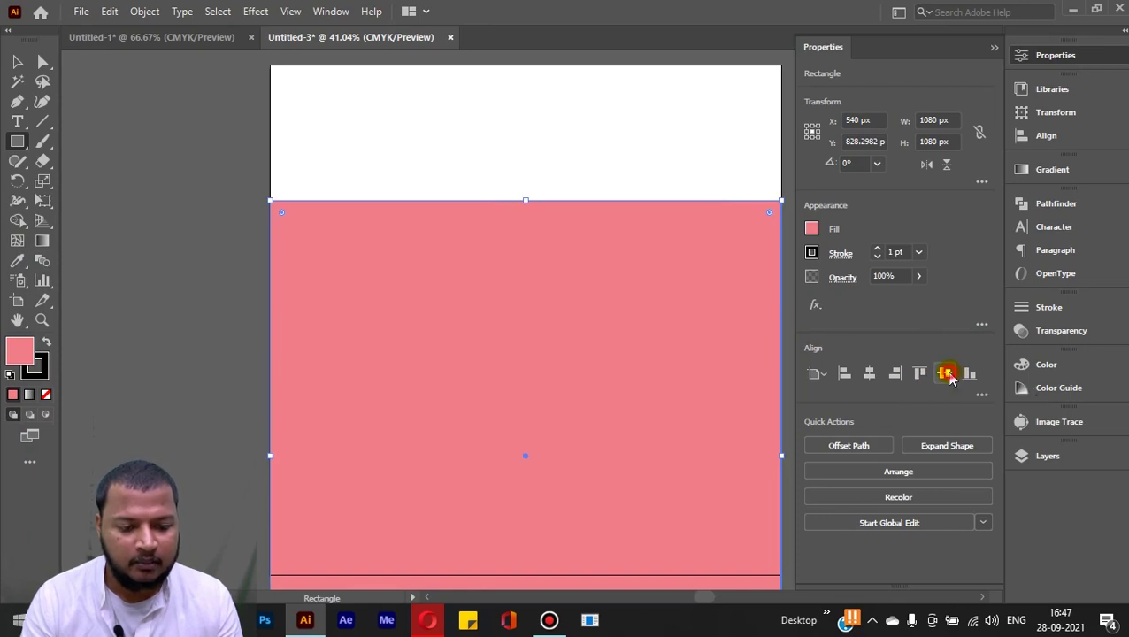
pyautogui.click(946, 374)
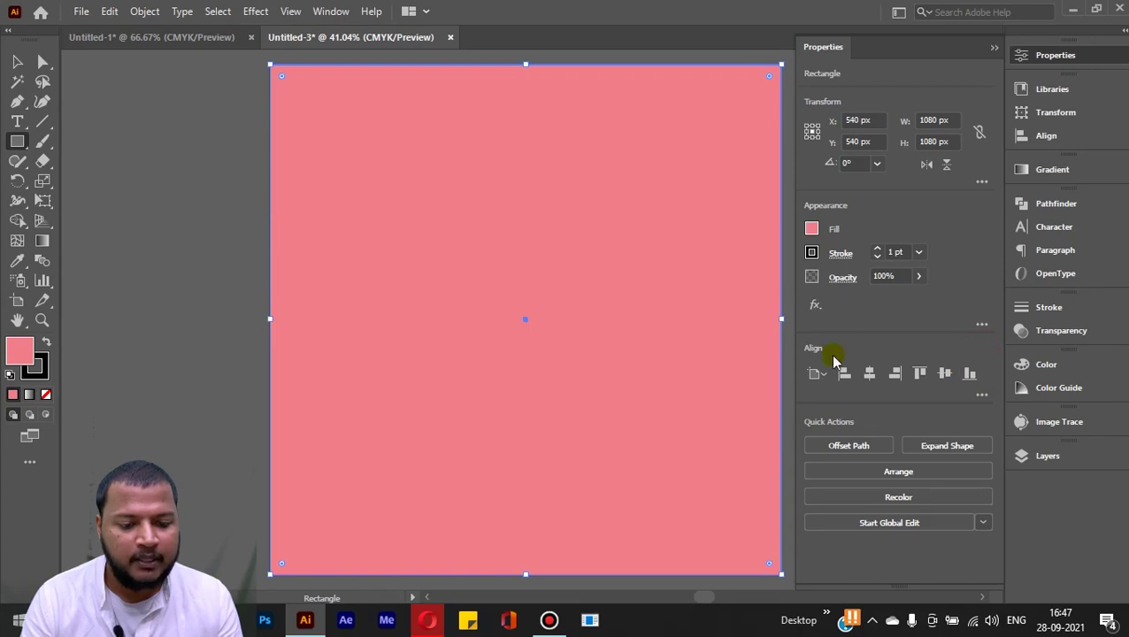
pyautogui.click(980, 396)
pyautogui.click(974, 540)
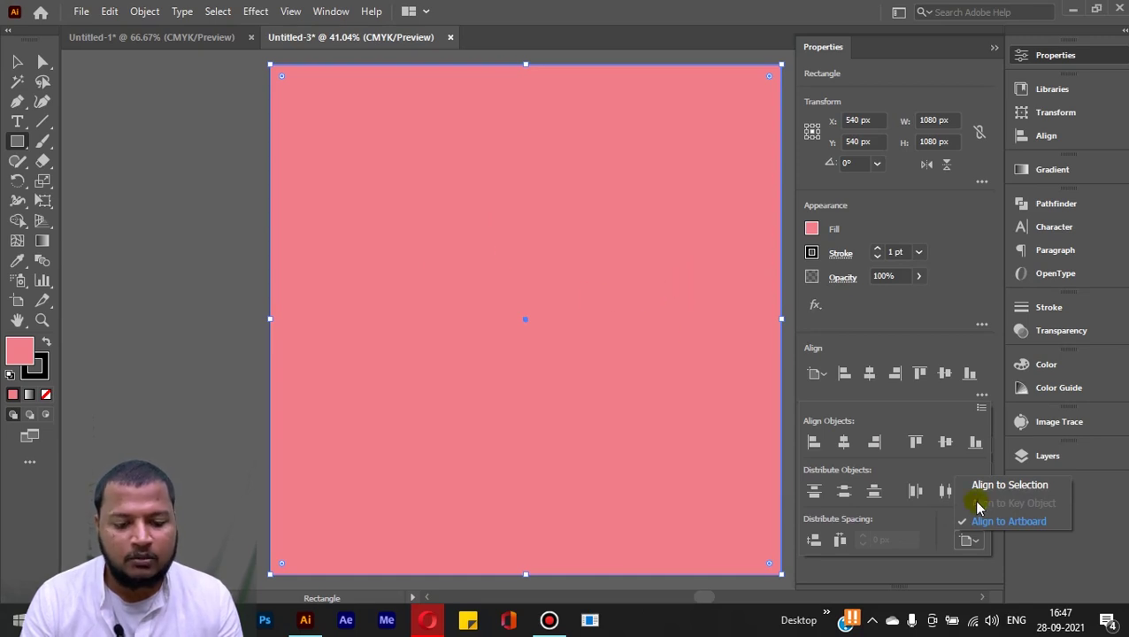
pyautogui.click(965, 544)
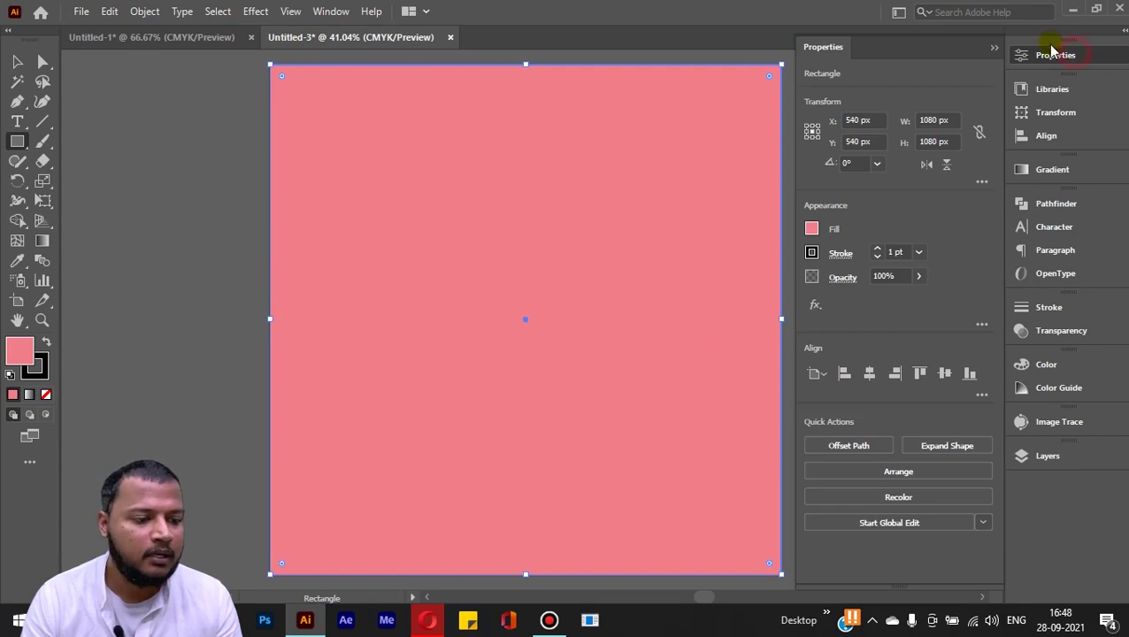
# - Lock the background rectangle inside Layer 1 and return to the Selection tool
pyautogui.click(1038, 456)
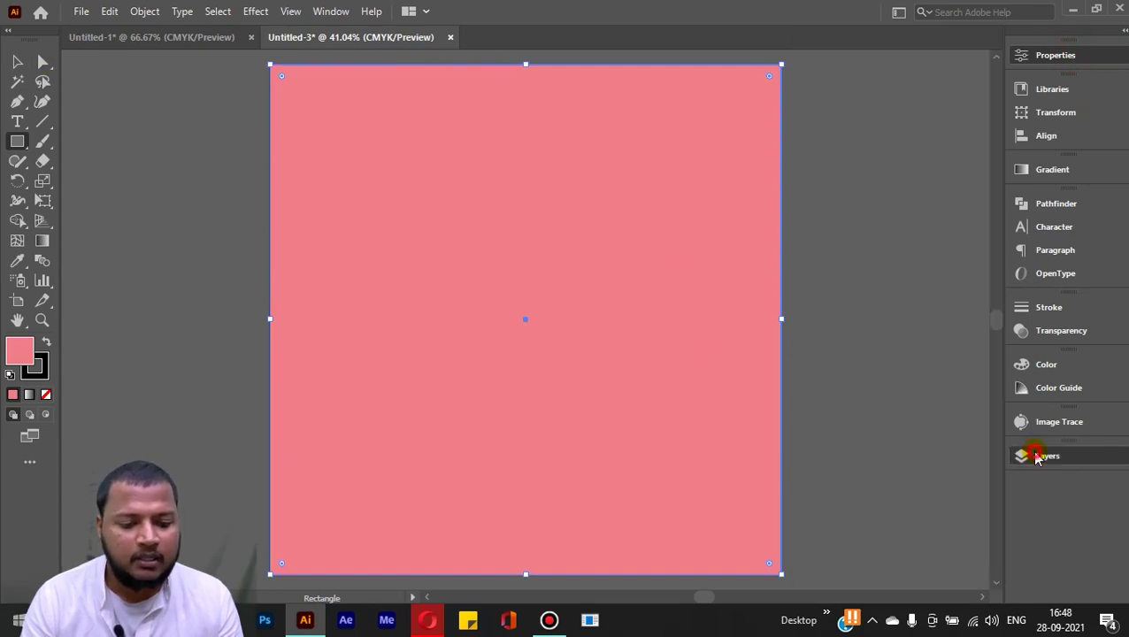
pyautogui.click(851, 311)
pyautogui.click(831, 328)
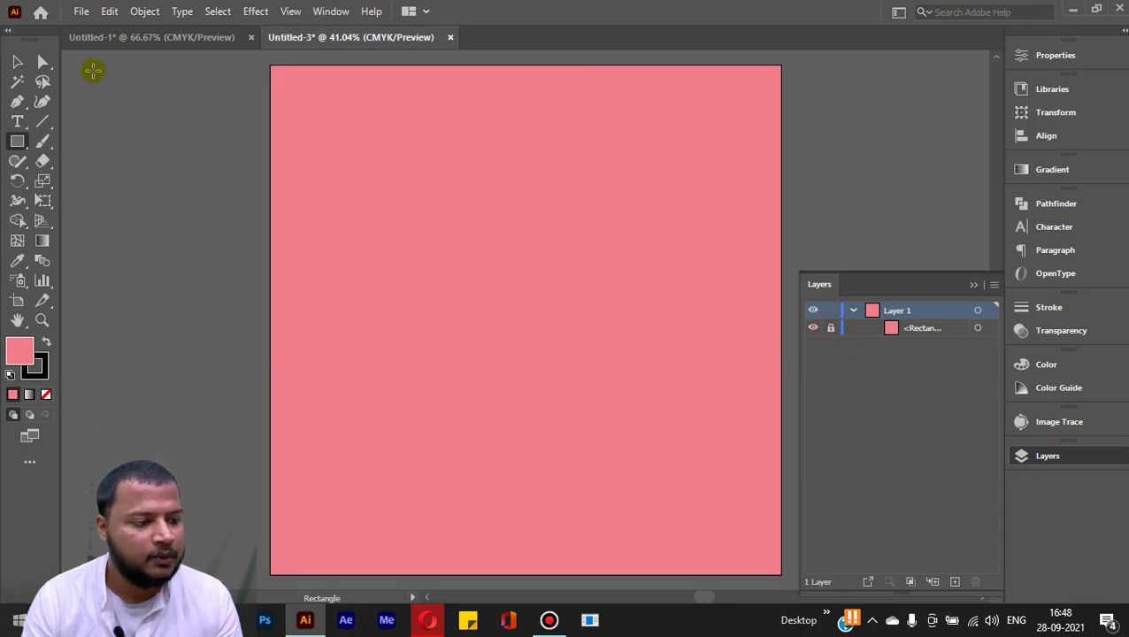
pyautogui.click(21, 64)
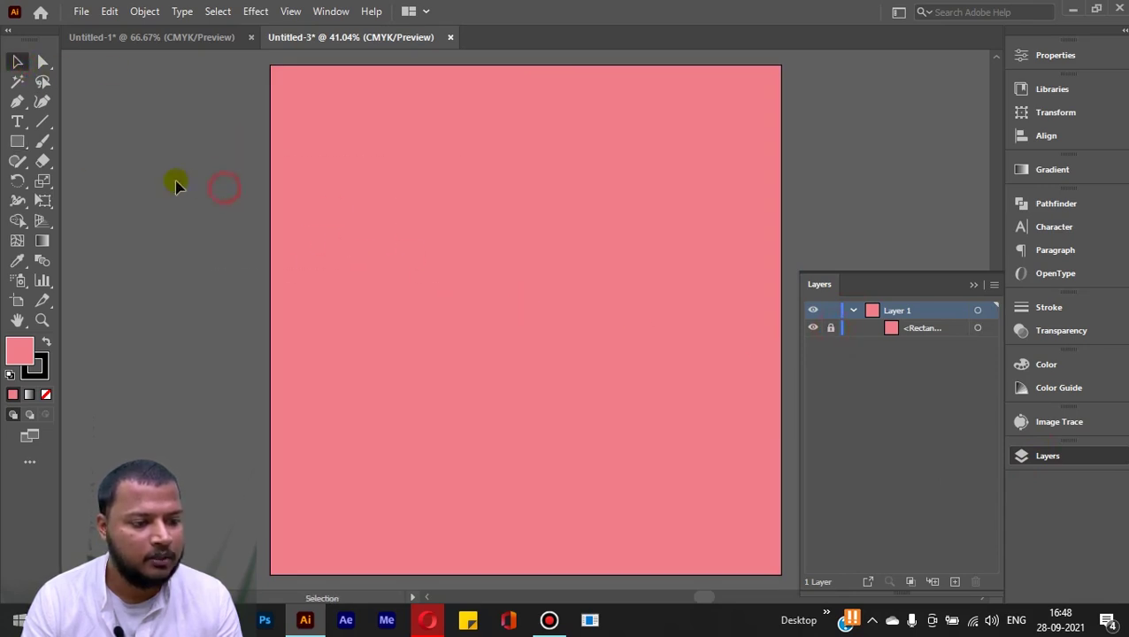
# - Create a 200 × 200 px square with the Rectangle tool over the pink background
pyautogui.moveTo(18, 141); pyautogui.dragTo(75, 140)
pyautogui.click(510, 276)
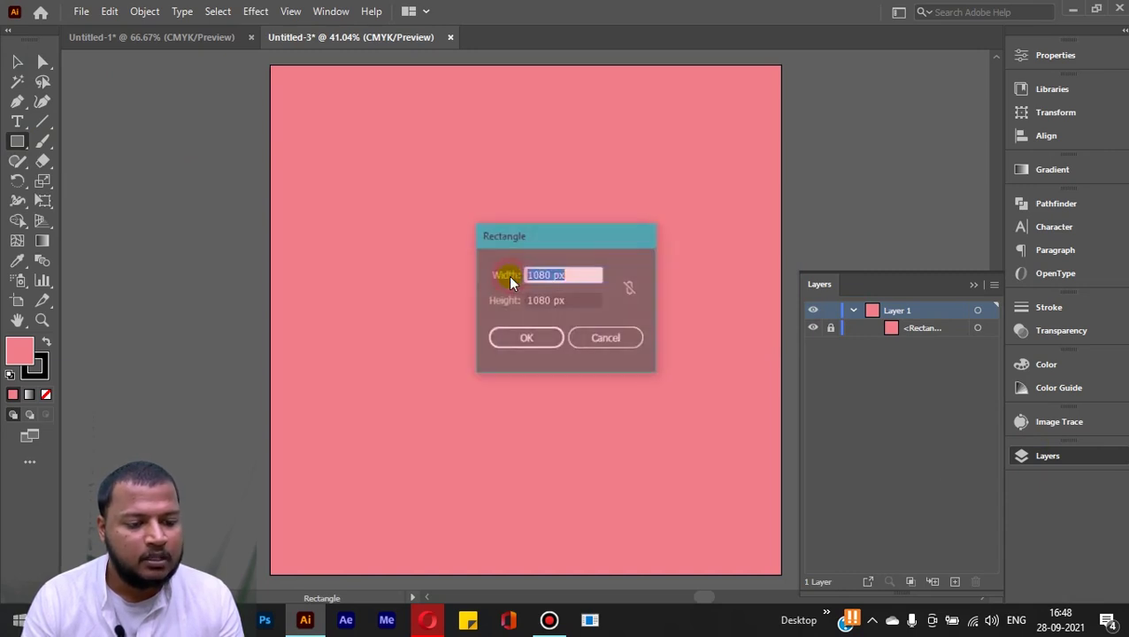
pyautogui.write('200')
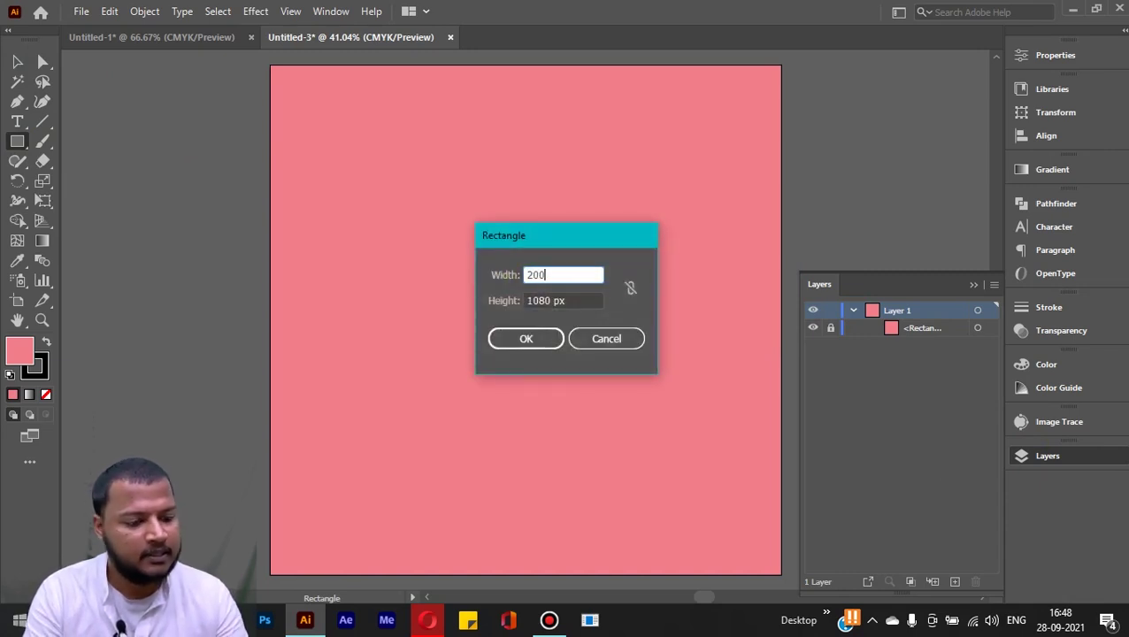
pyautogui.press('Tab')
pyautogui.write('200')
pyautogui.press('Return')
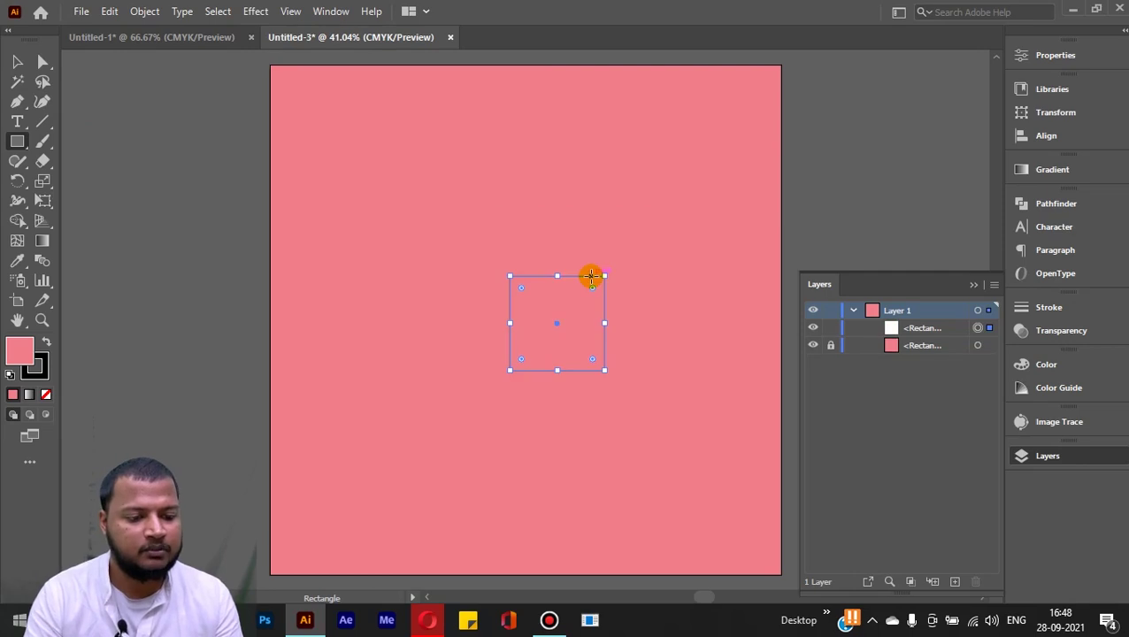
# - Center the 200 px square horizontally and vertically on the artboard
pyautogui.click(1056, 54)
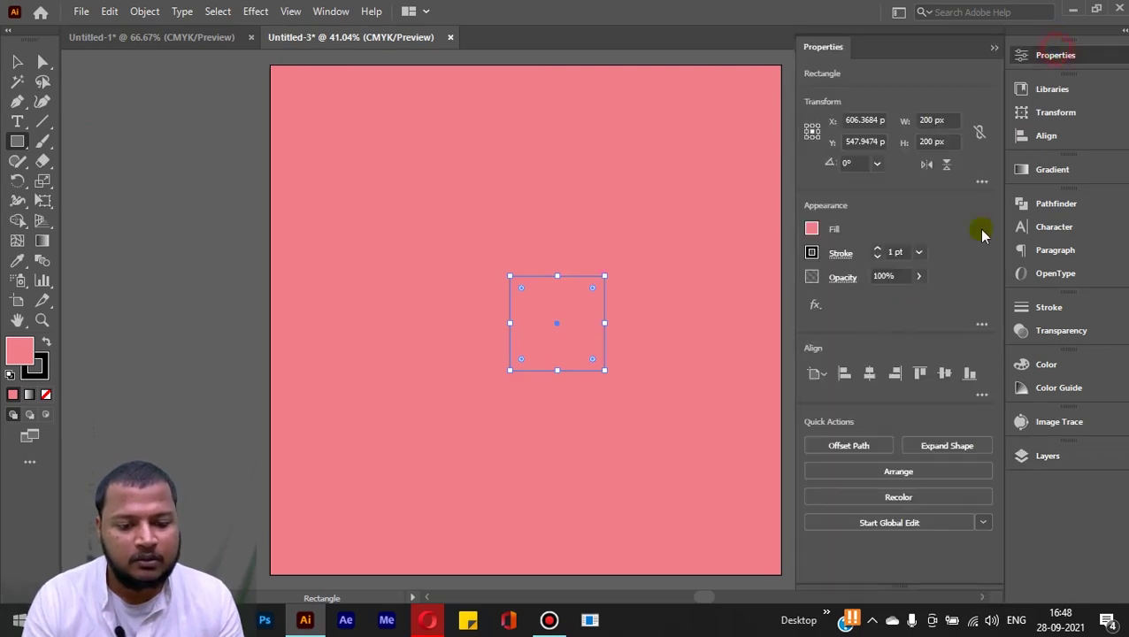
pyautogui.click(869, 373)
pyautogui.click(944, 372)
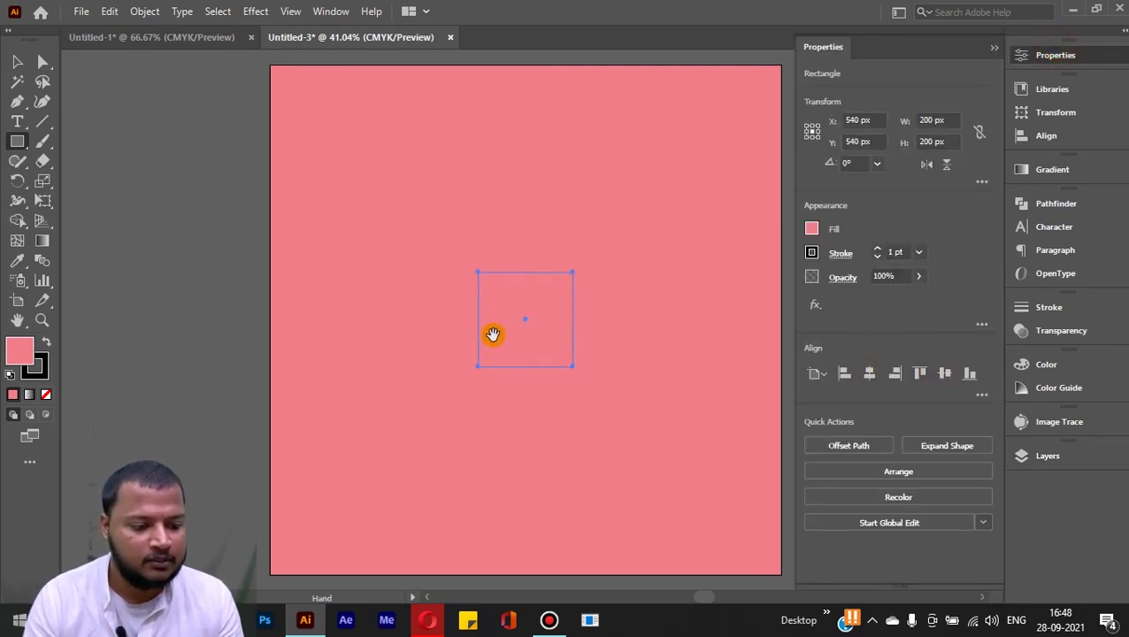
# - Fill the centered square with the yellow swatch
pyautogui.scroll(5, 517, 354)
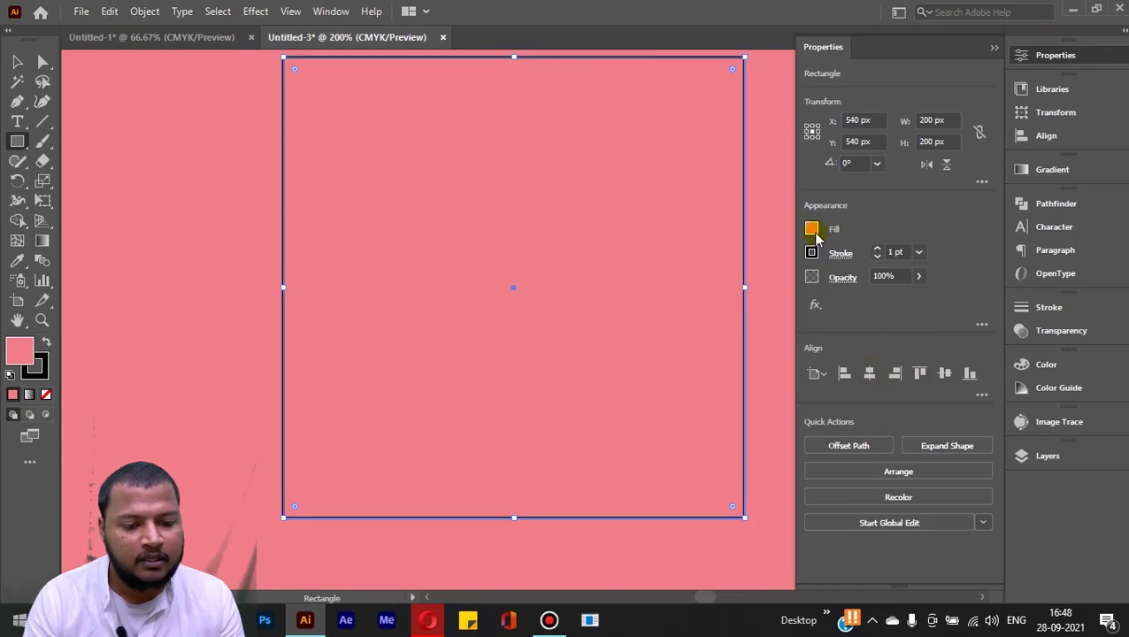
pyautogui.click(812, 230)
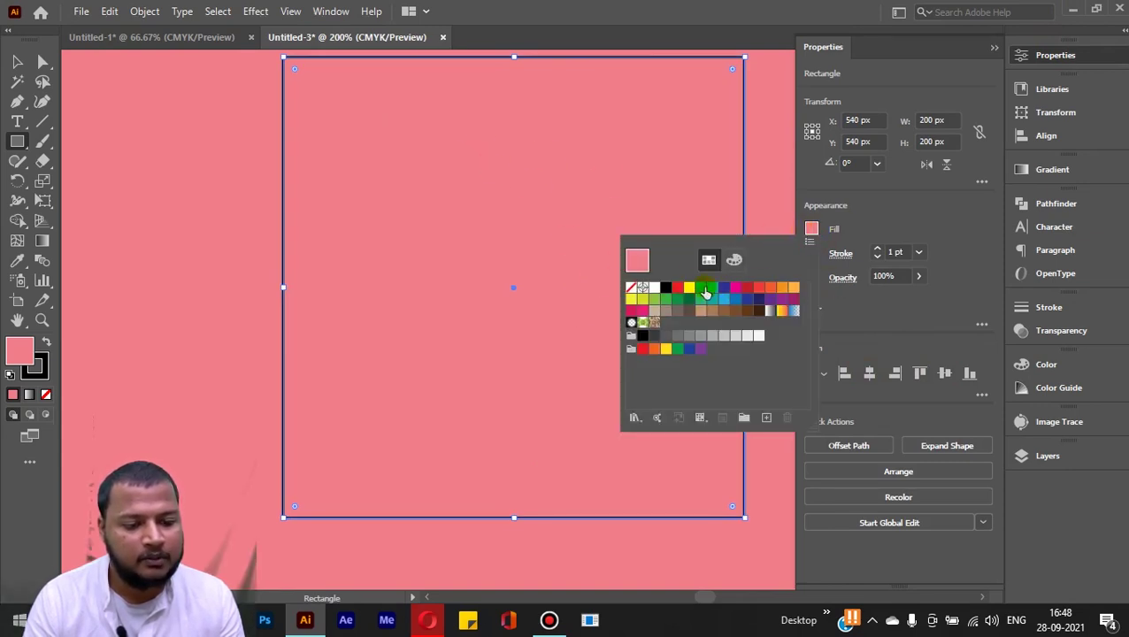
pyautogui.click(691, 288)
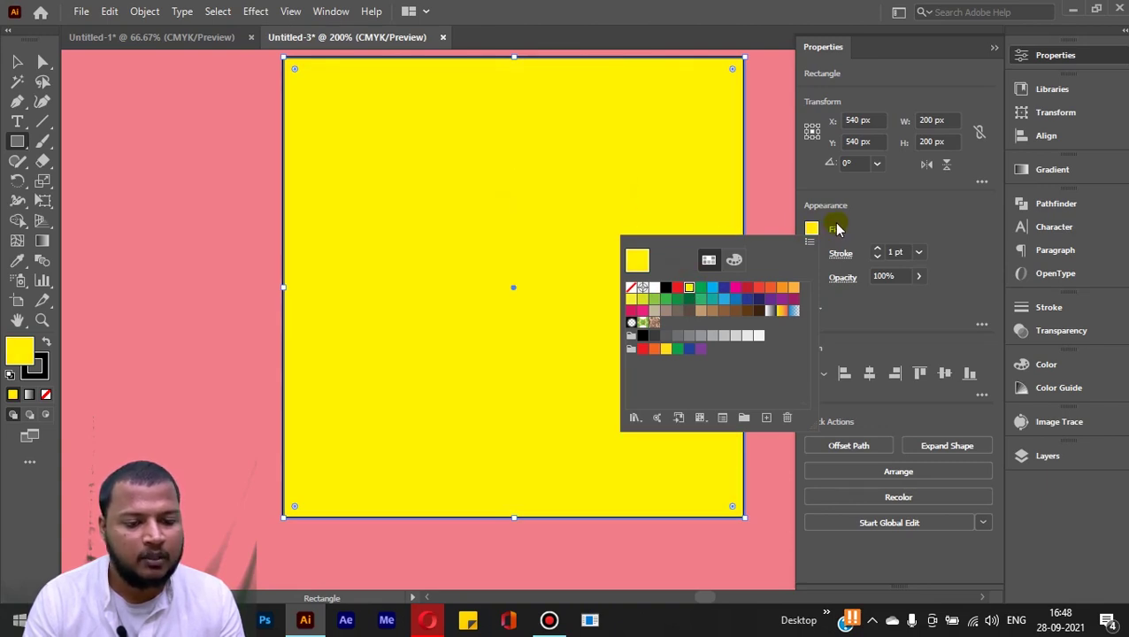
# - Set the centered square's fill to None so only its black outline is left, and deselect it
pyautogui.press('v')
pyautogui.hotkey('ctrl', '1')
pyautogui.click(190, 259)
pyautogui.moveTo(190, 259); pyautogui.dragTo(323, 315)
pyautogui.click(466, 282)
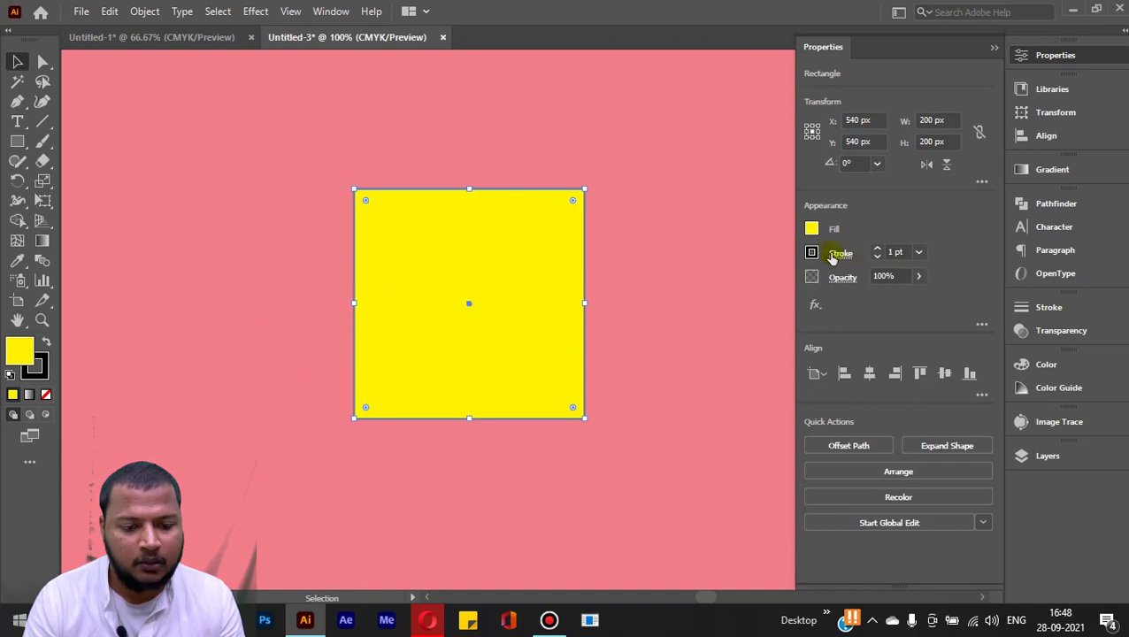
pyautogui.click(812, 229)
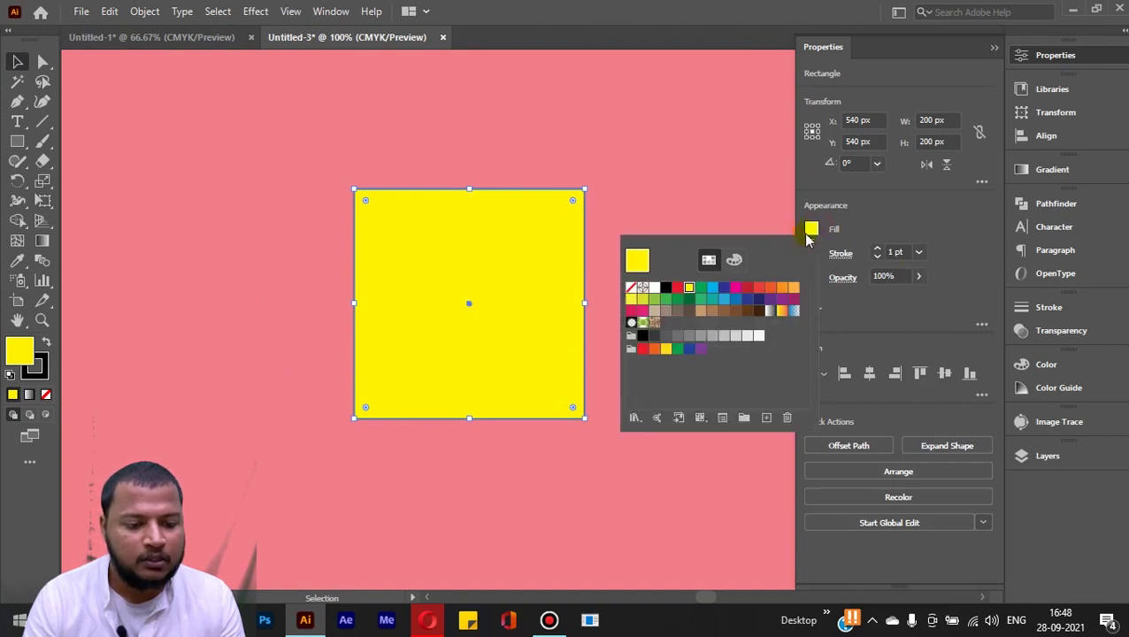
pyautogui.click(631, 288)
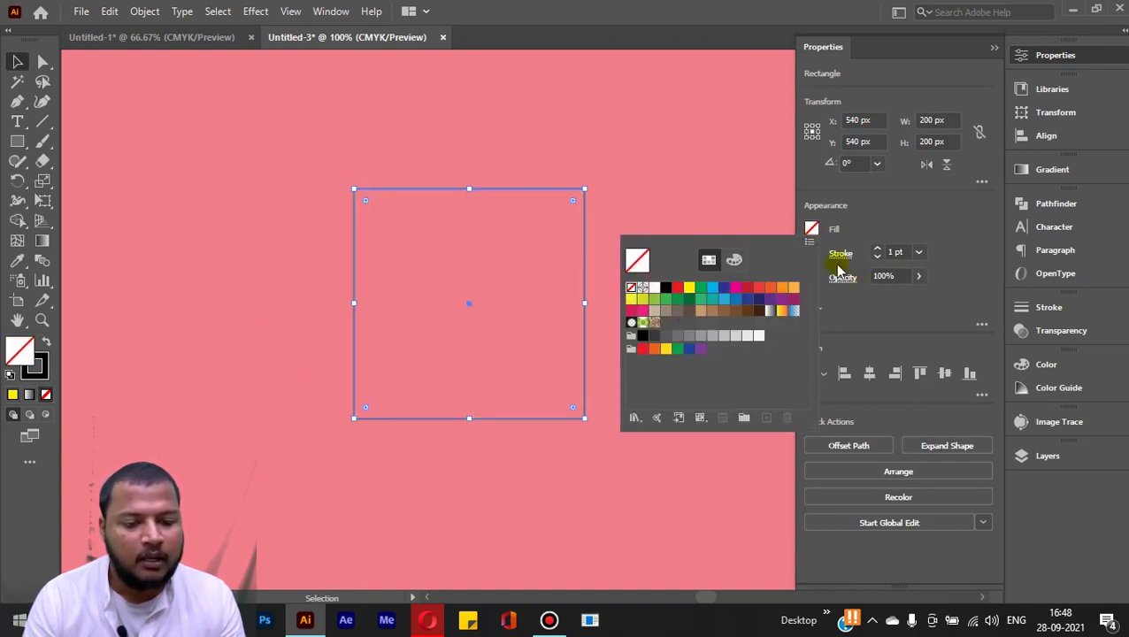
pyautogui.click(873, 234)
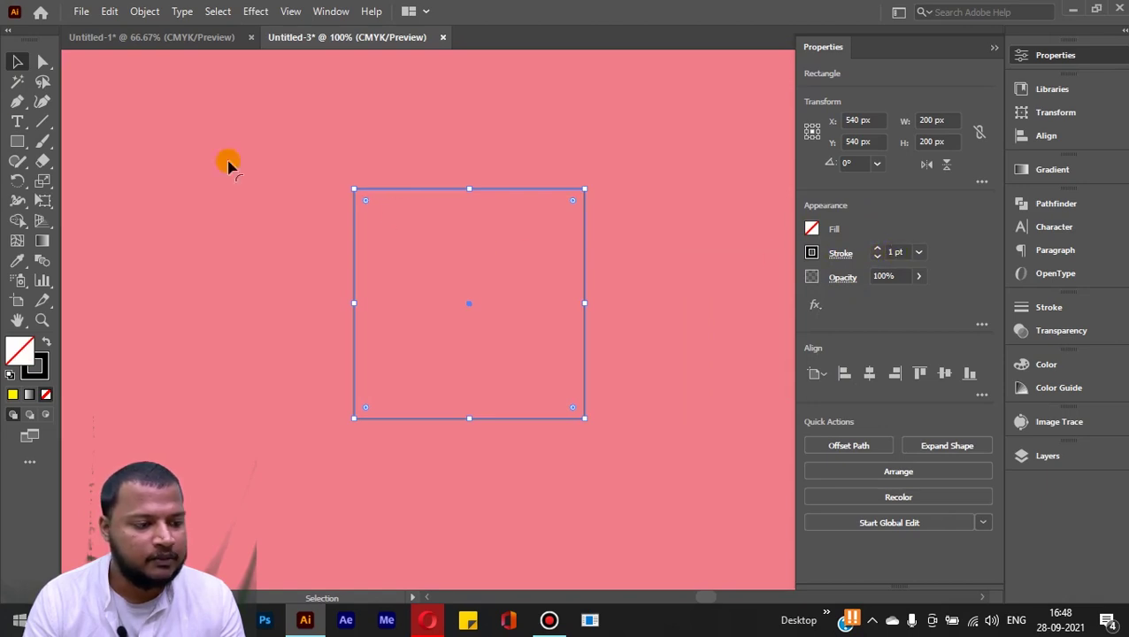
pyautogui.click(103, 96)
# - Create a 200 × 200 px circle with the Ellipse tool and center it horizontally and vertically on the artboard
pyautogui.click(21, 141)
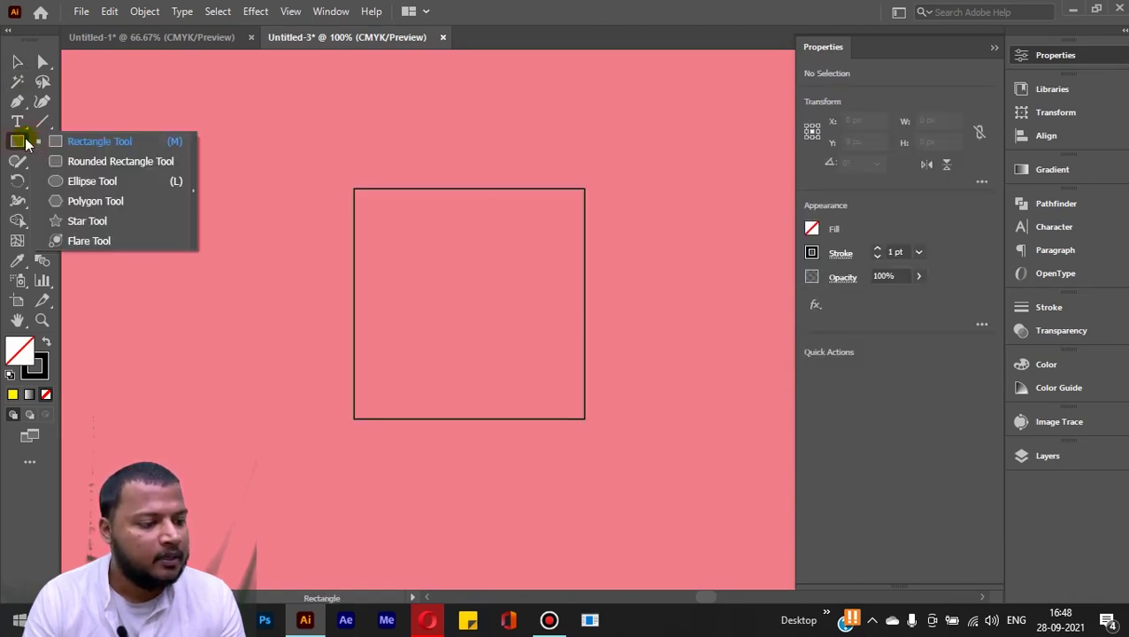
pyautogui.click(67, 180)
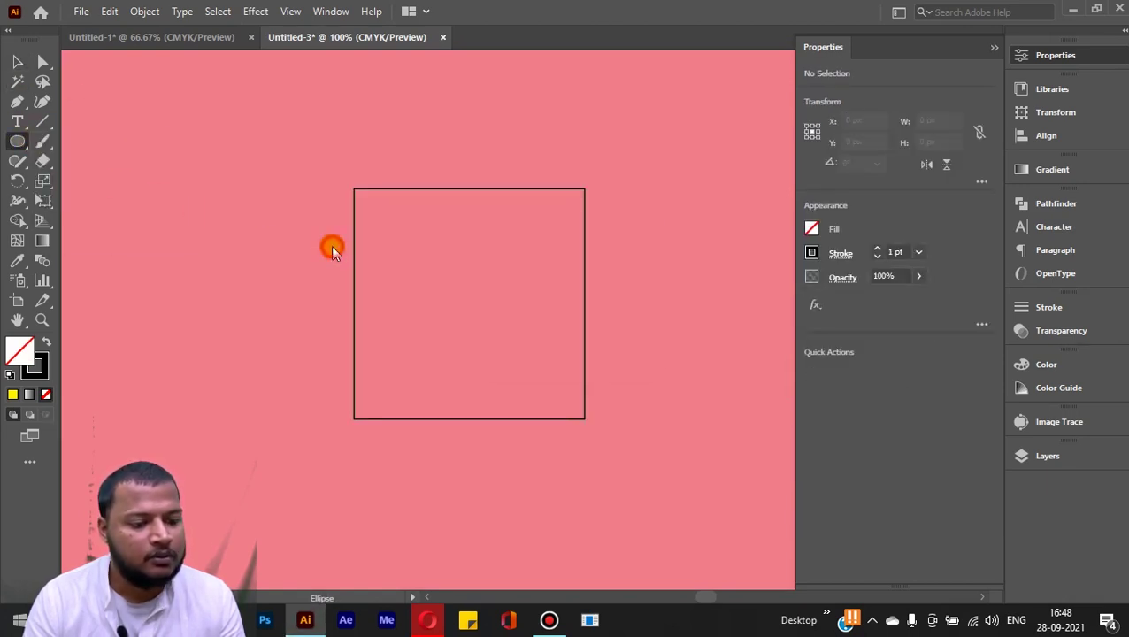
pyautogui.click(471, 301)
pyautogui.press('BackSpace')
pyautogui.write('200')
pyautogui.press('Tab')
pyautogui.write('200')
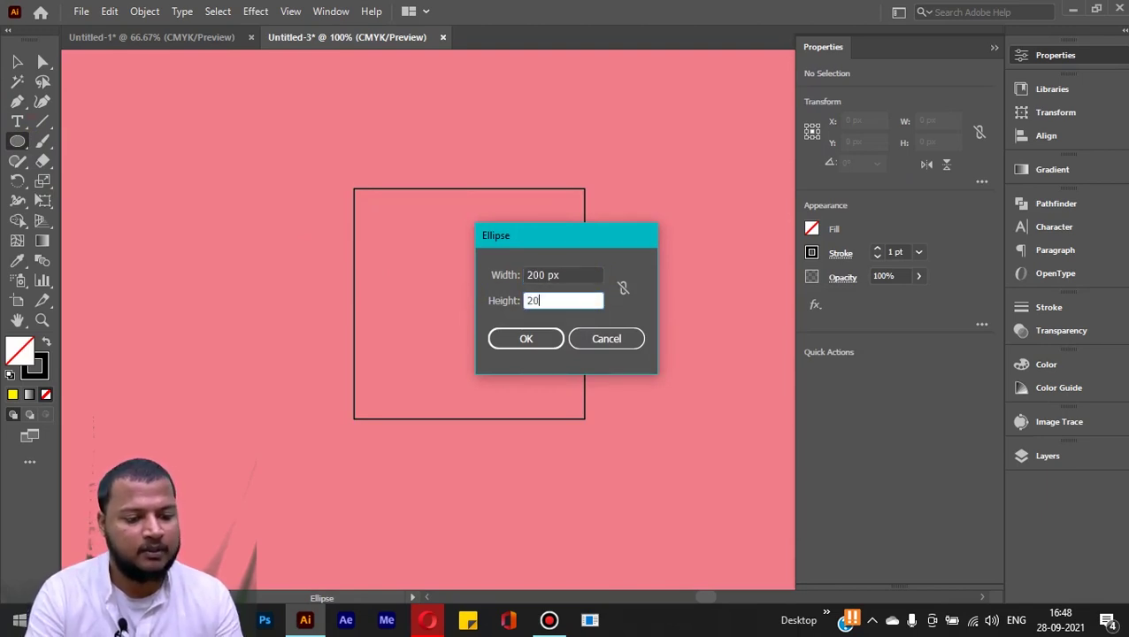
pyautogui.press('Return')
pyautogui.click(869, 372)
pyautogui.click(944, 374)
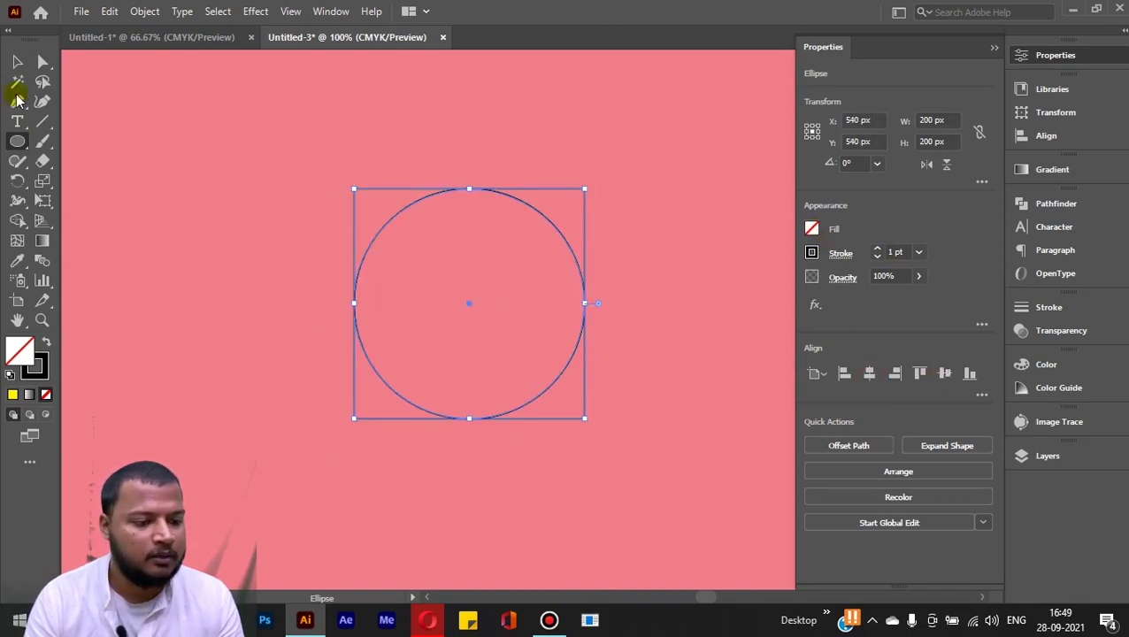
# - Deselect the circle and create a 200 px line at a 90° angle with the Line Segment tool
pyautogui.press('v')
pyautogui.click(160, 161)
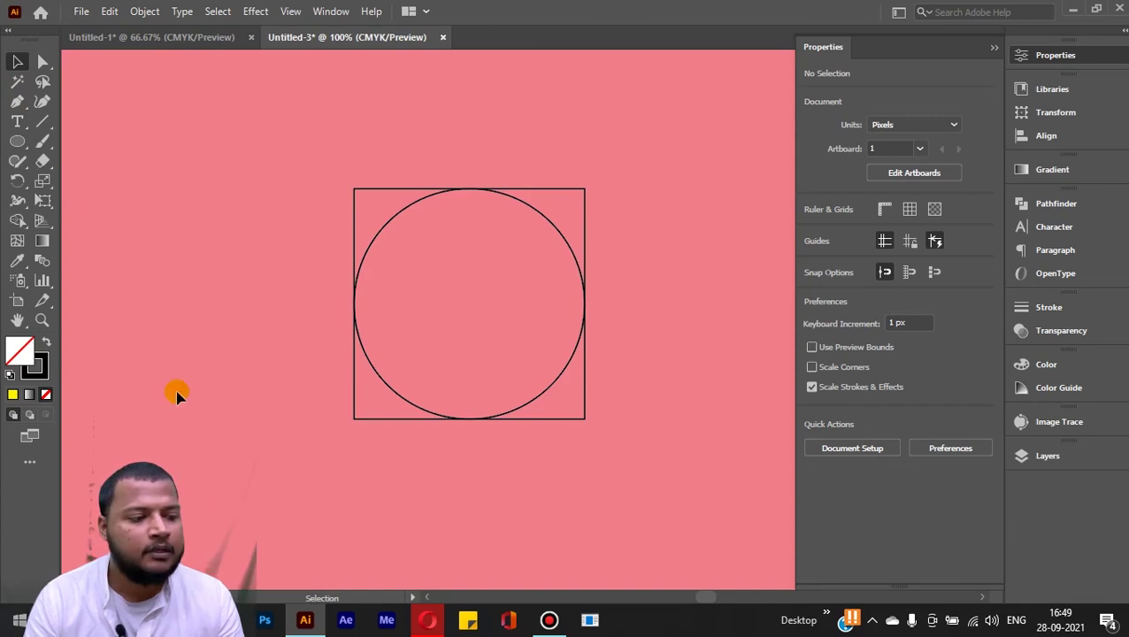
pyautogui.moveTo(42, 121); pyautogui.dragTo(88, 120)
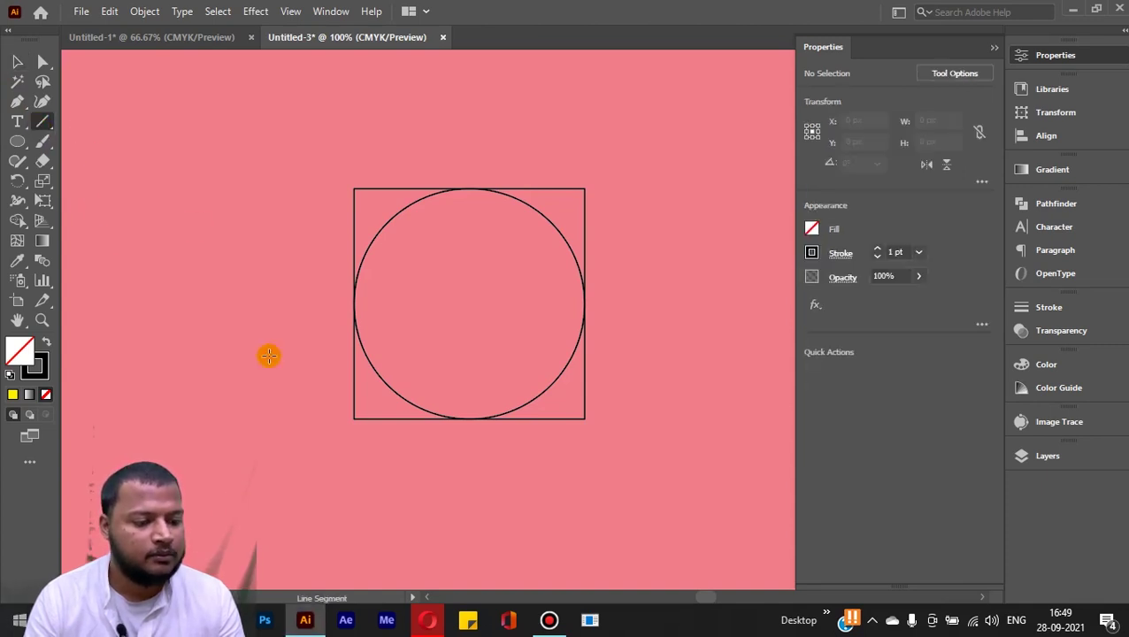
pyautogui.click(246, 287)
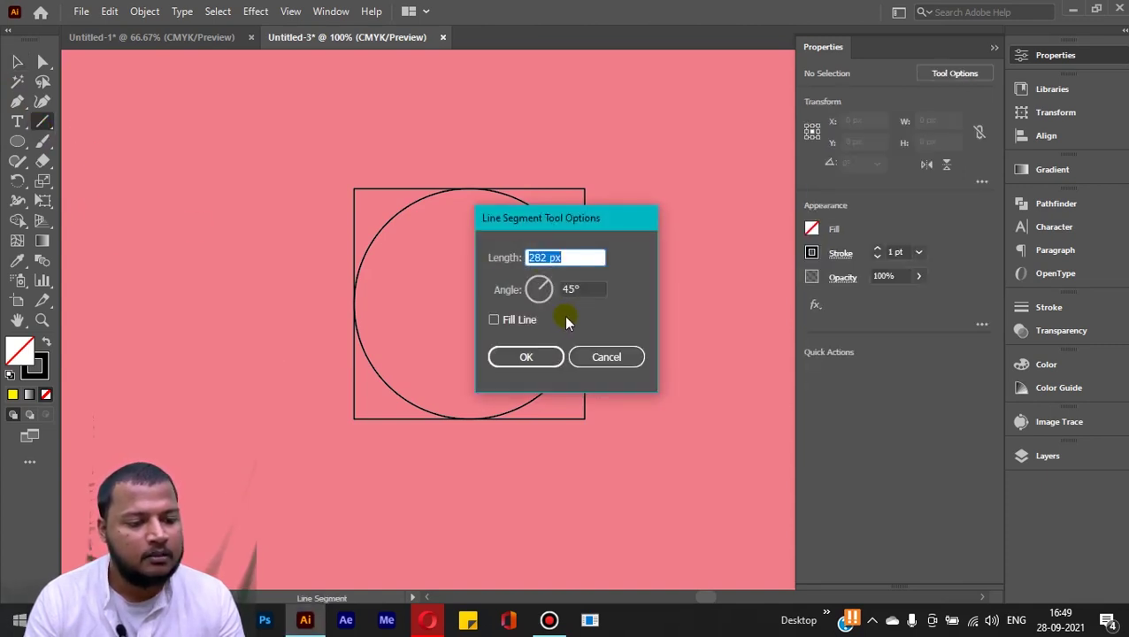
pyautogui.moveTo(575, 257); pyautogui.dragTo(424, 254)
pyautogui.write('200')
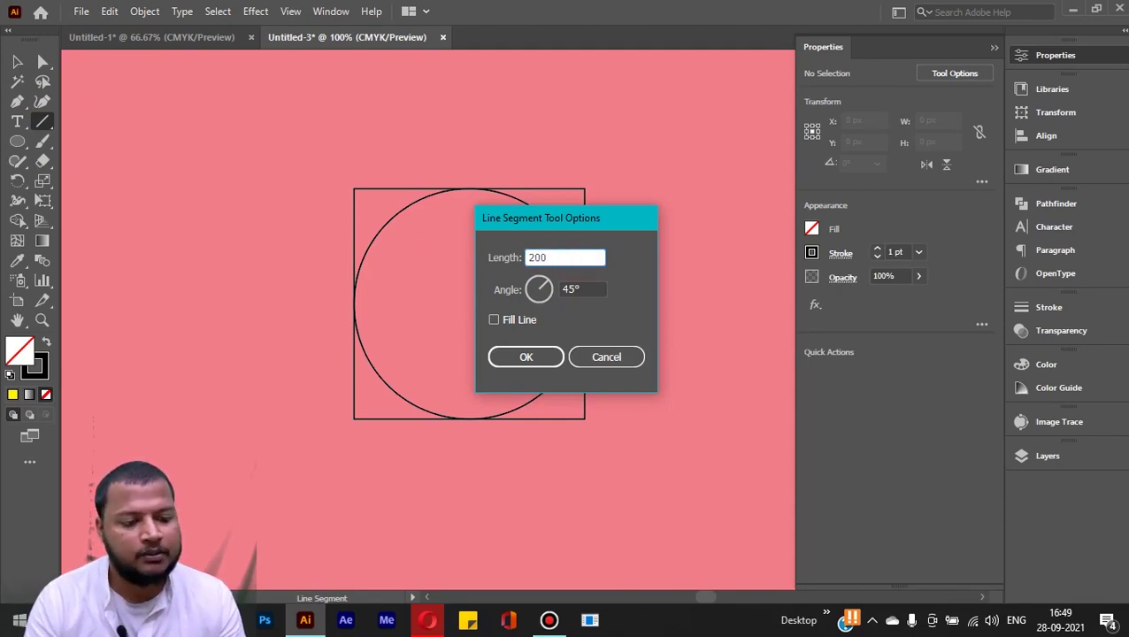
pyautogui.press('Tab')
pyautogui.write('90')
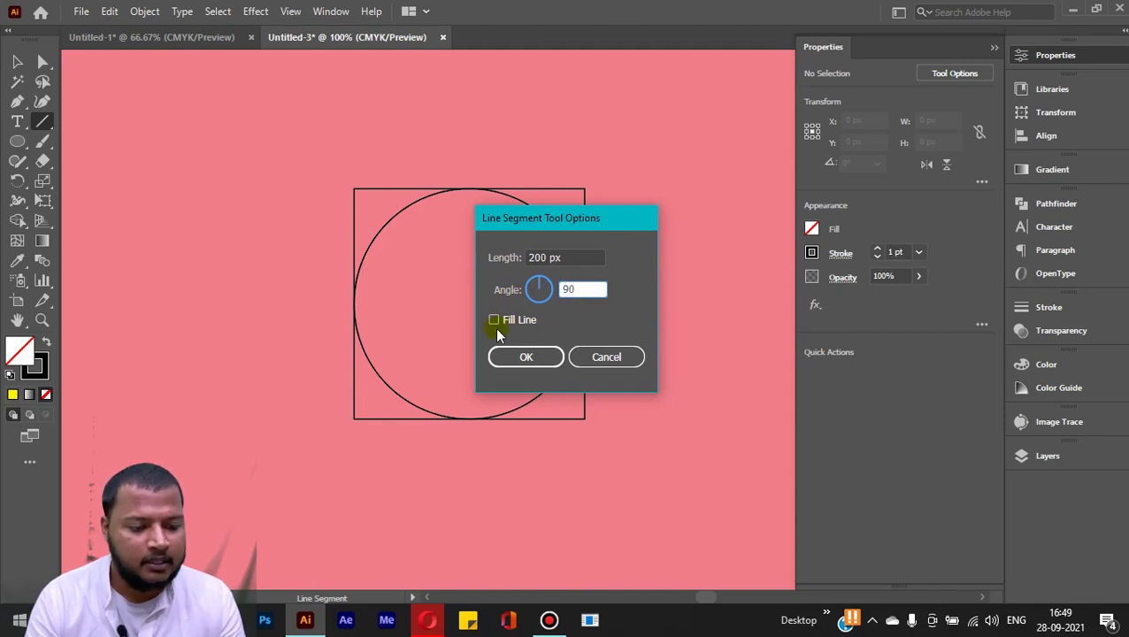
pyautogui.click(531, 358)
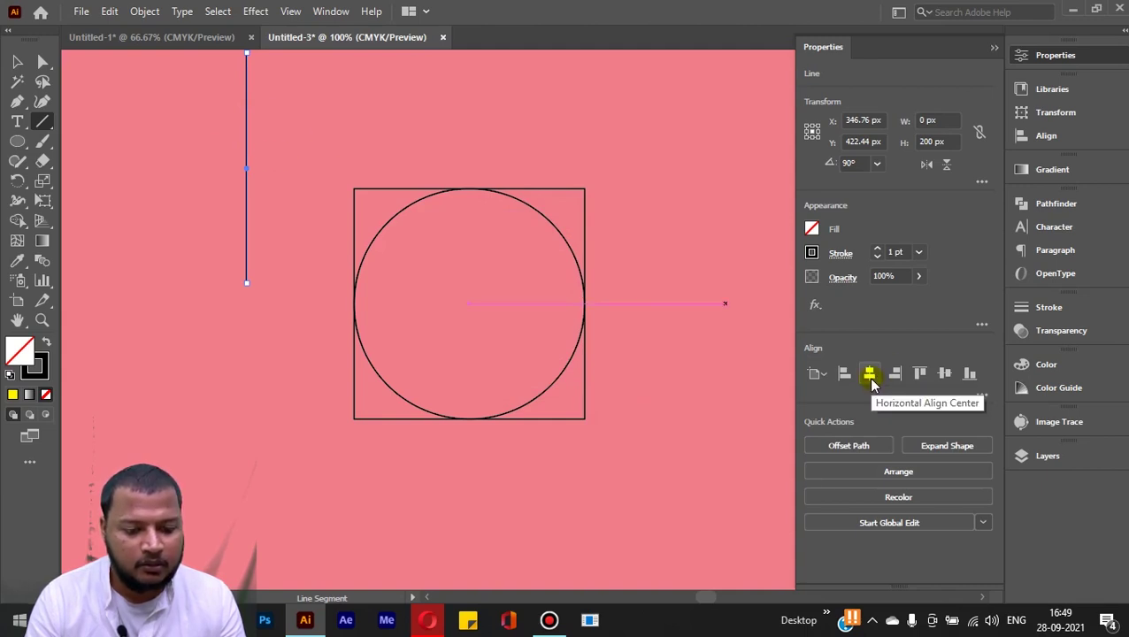
# - Center the vertical line horizontally and vertically on the artboard, and deselect it
pyautogui.click(869, 375)
pyautogui.click(943, 375)
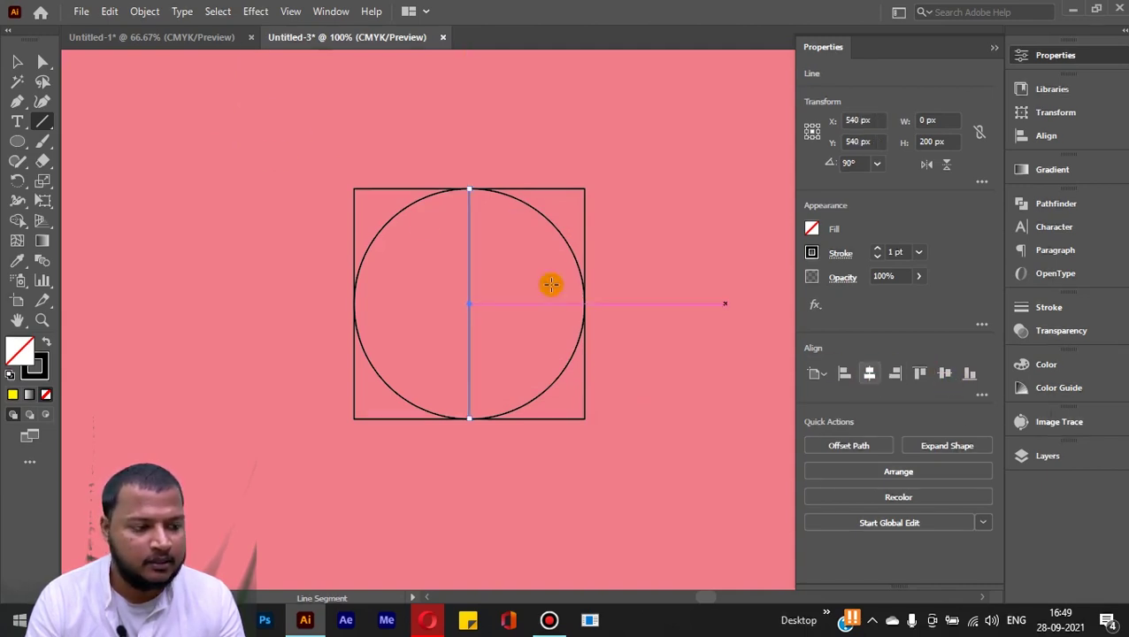
pyautogui.click(15, 62)
pyautogui.click(151, 181)
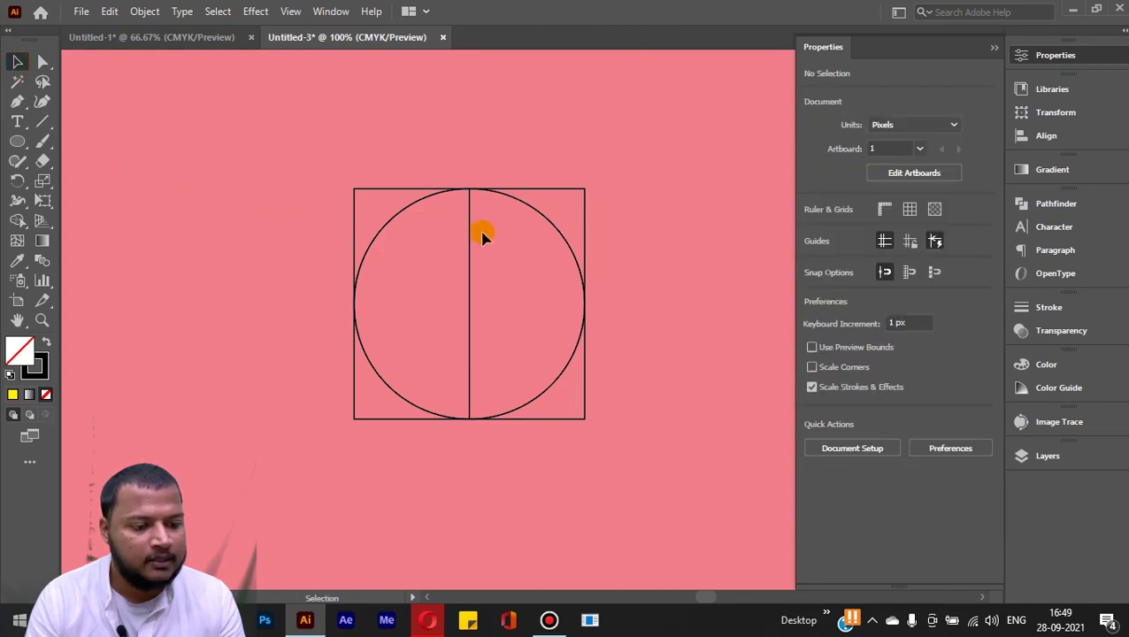
# - Paste a copy of the vertical line in front and rotate it to 0° so the two lines form a cross
pyautogui.click(470, 245)
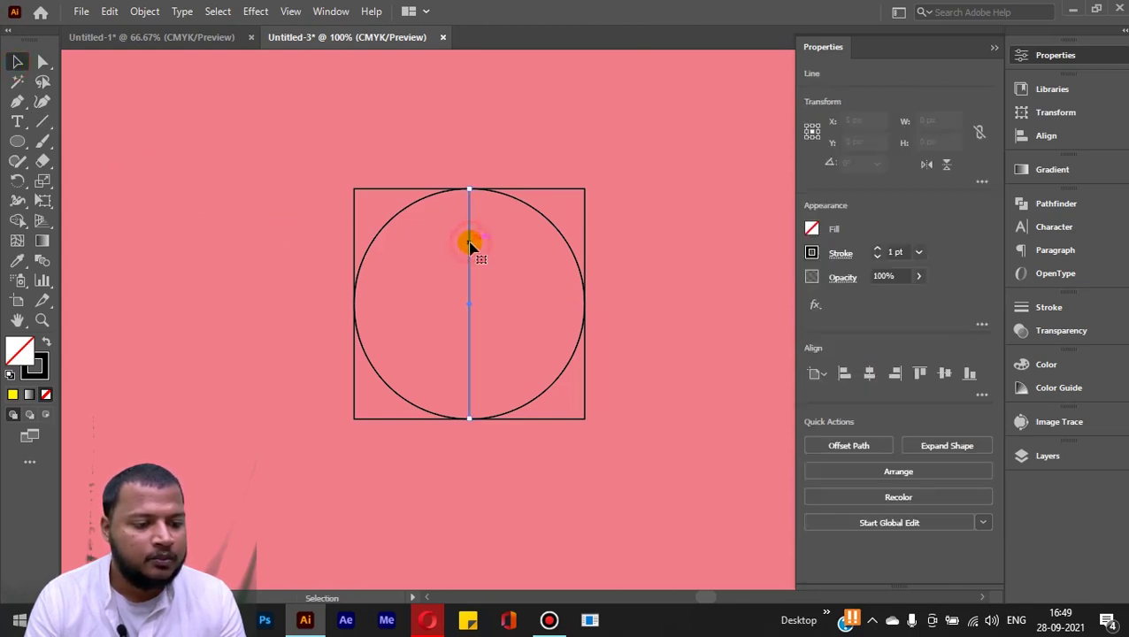
pyautogui.click(110, 12)
pyautogui.click(134, 91)
pyautogui.click(110, 12)
pyautogui.click(144, 128)
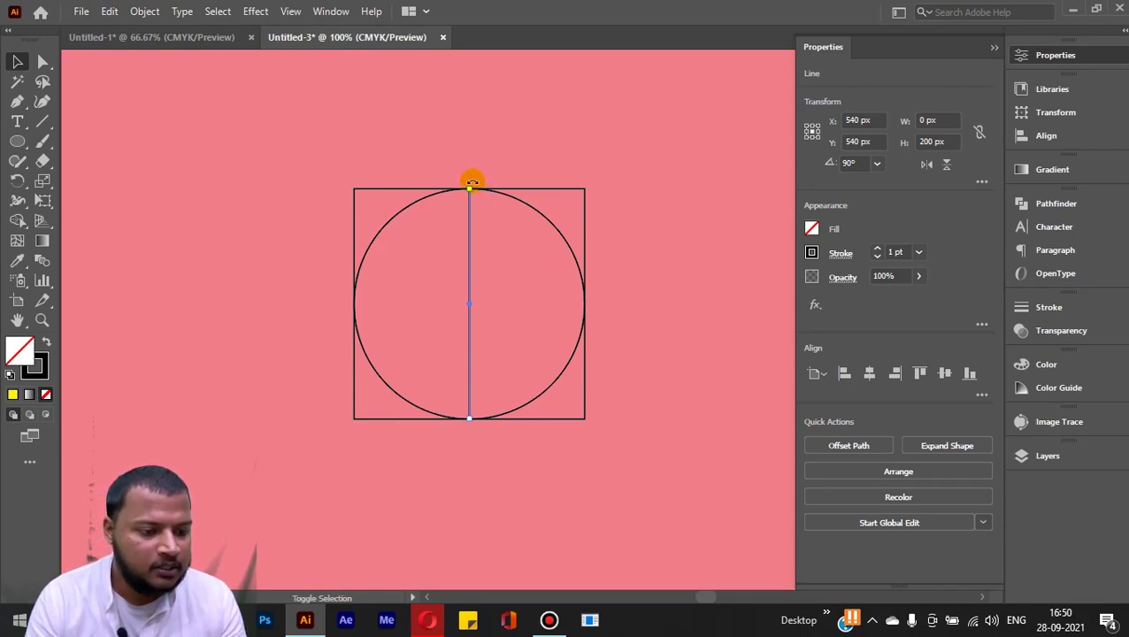
pyautogui.moveTo(471, 181); pyautogui.dragTo(610, 295)
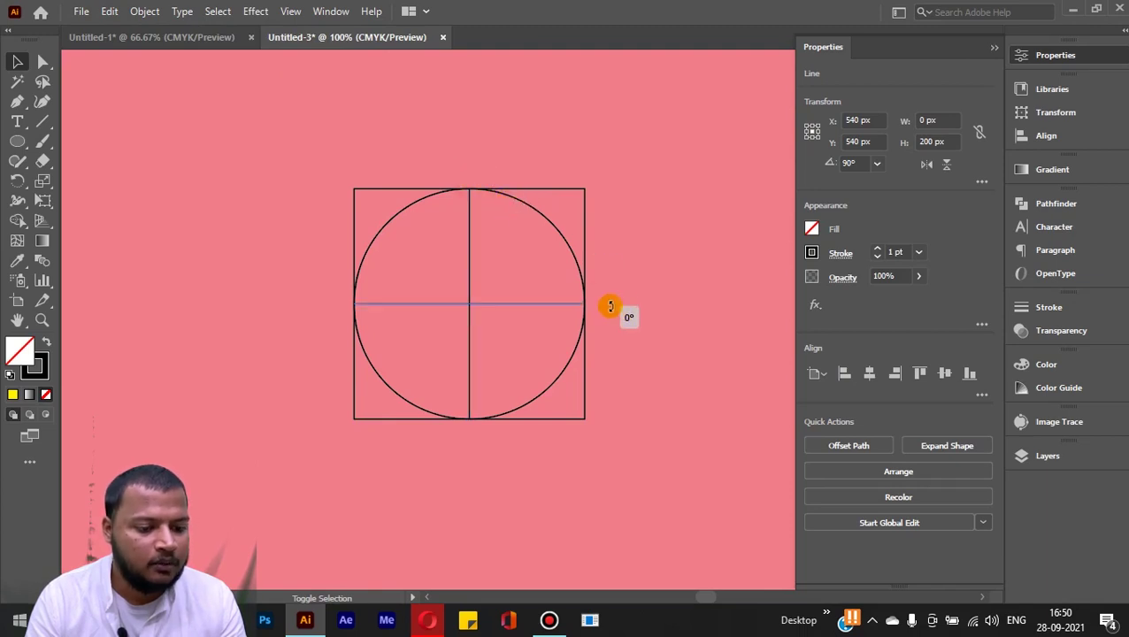
pyautogui.click(96, 117)
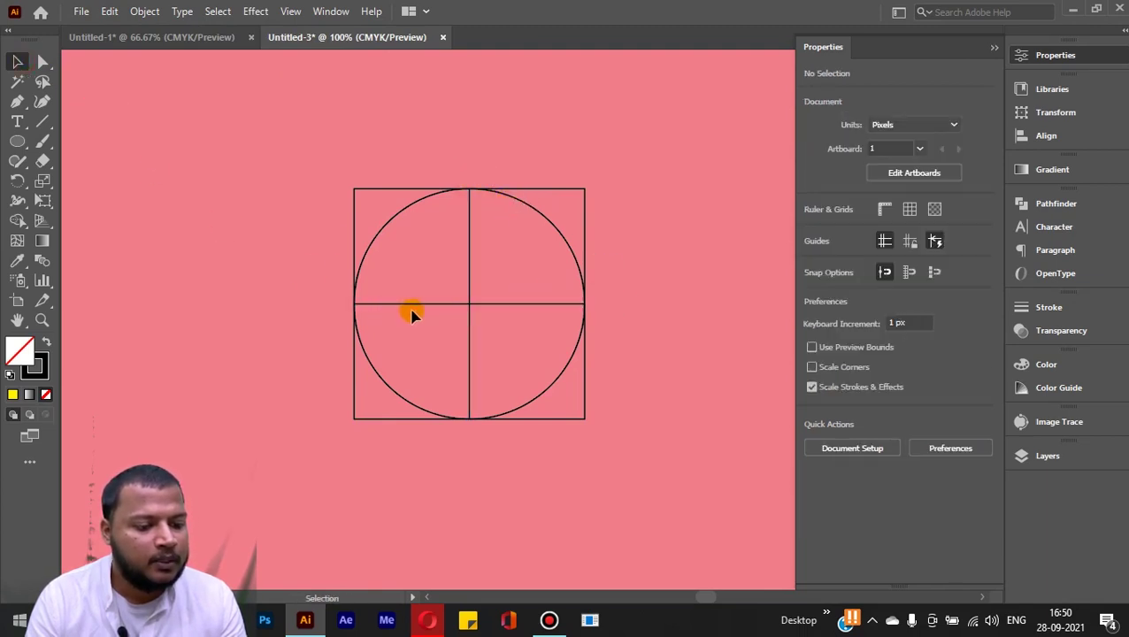
# - Create a 282 px line at a 45° angle with the Line Segment tool
pyautogui.click(42, 122)
pyautogui.click(113, 123)
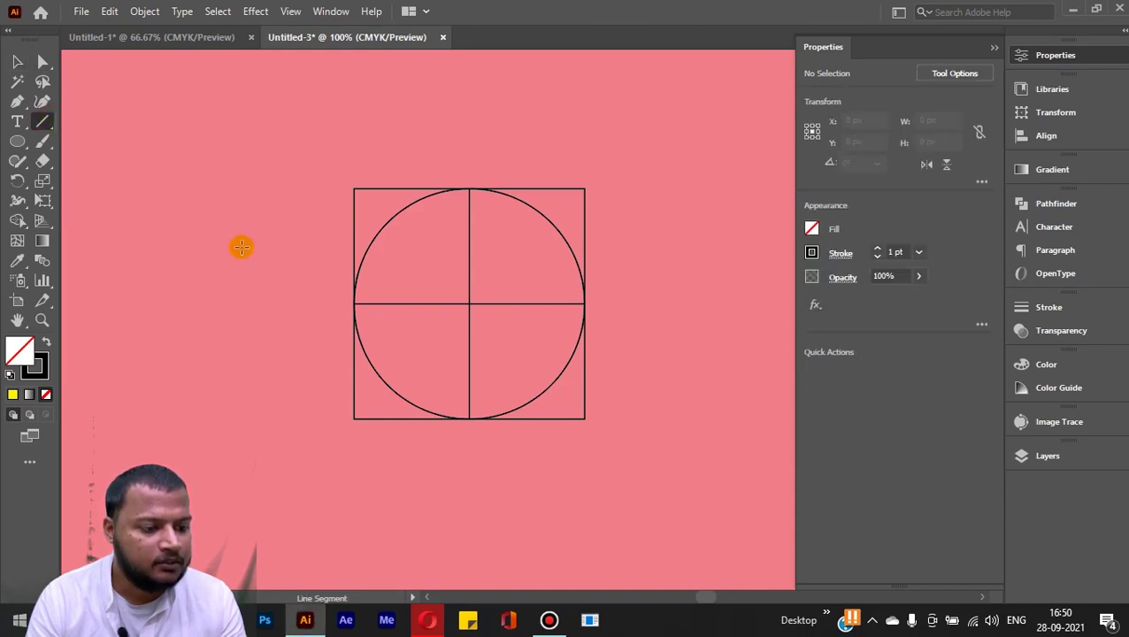
pyautogui.click(467, 302)
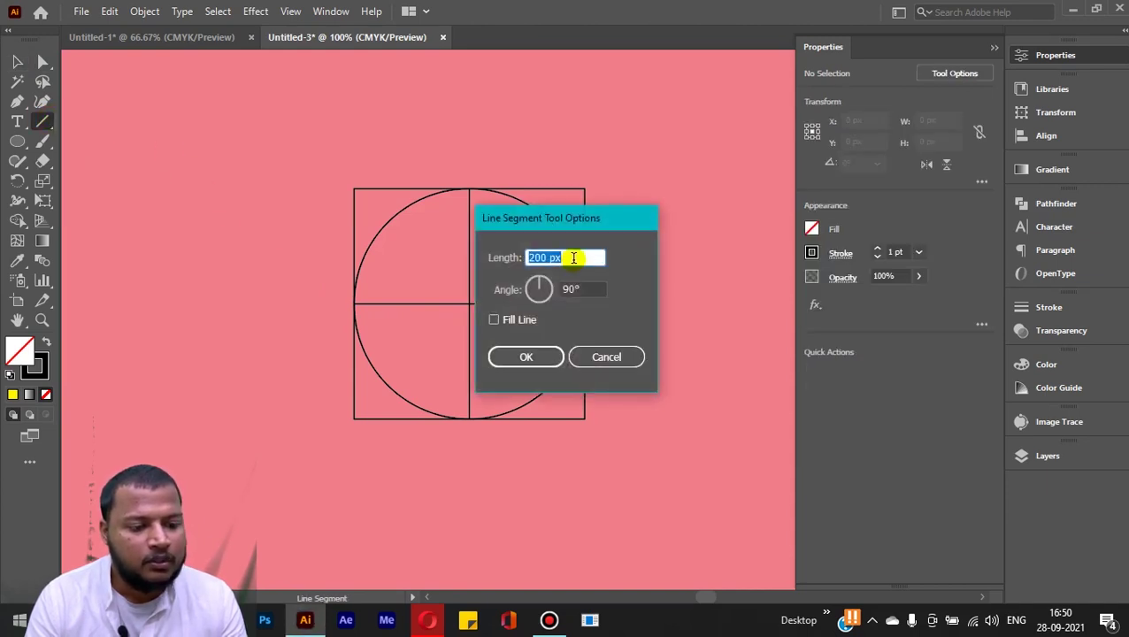
pyautogui.write('282')
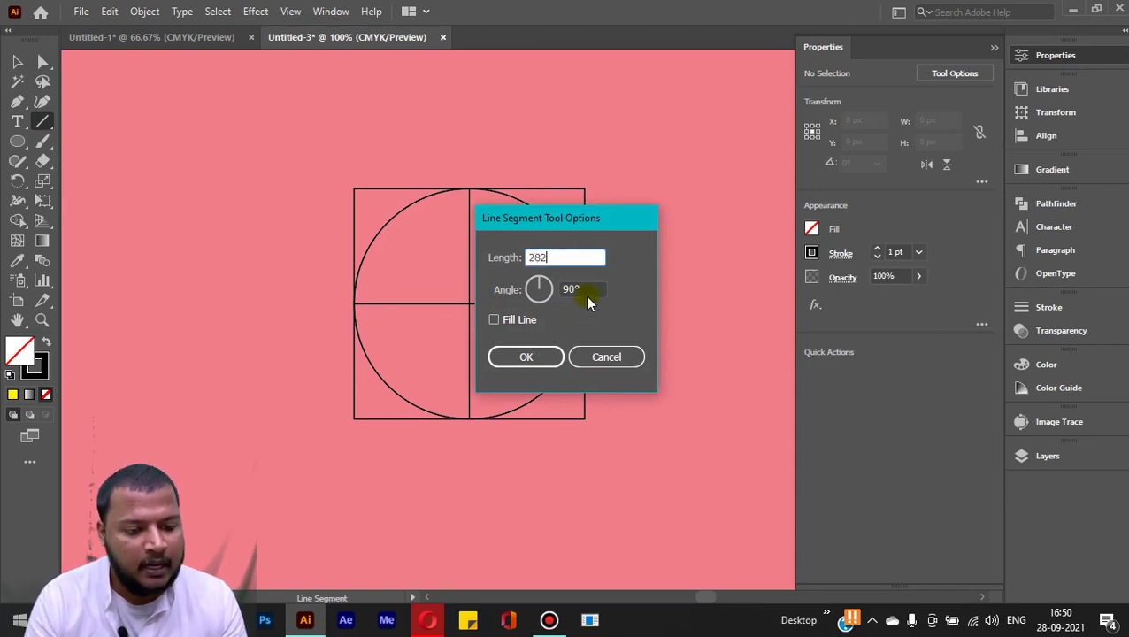
pyautogui.press('Tab')
pyautogui.write('45')
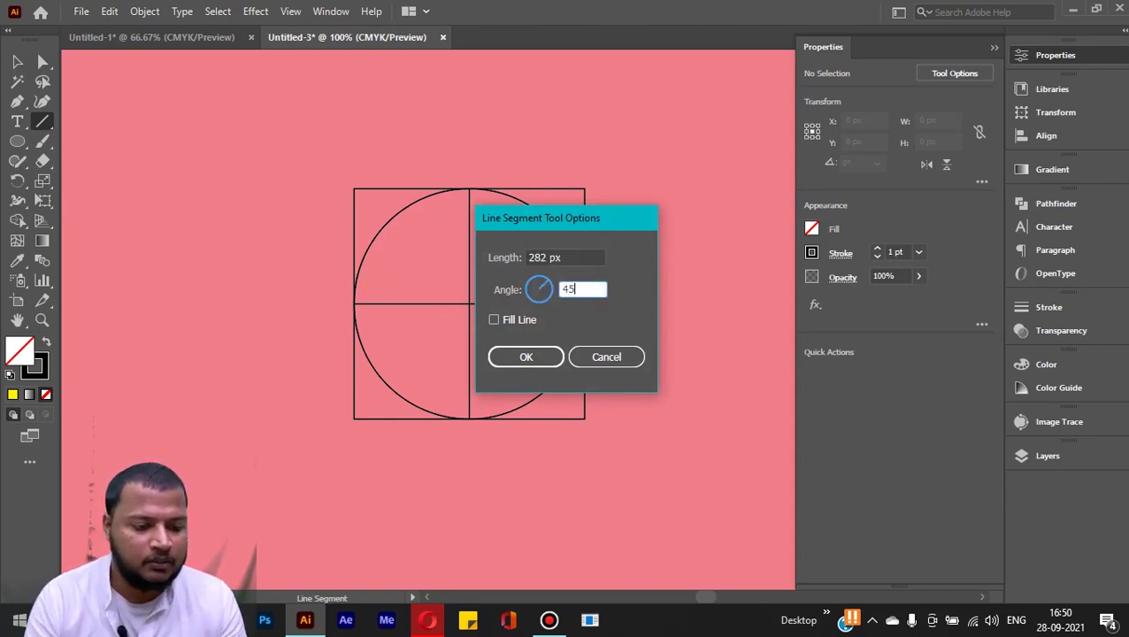
pyautogui.click(509, 356)
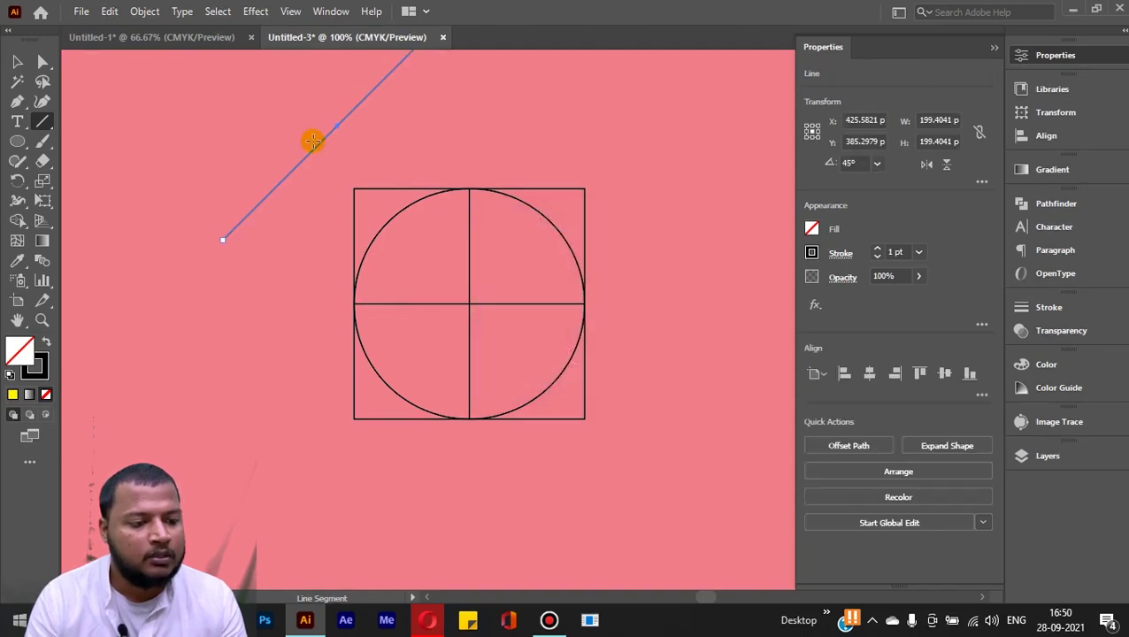
# - Center the 45° line horizontally and vertically on the artboard, deselect it, and check how its end meets the square's corner
pyautogui.click(868, 374)
pyautogui.click(944, 373)
pyautogui.click(17, 62)
pyautogui.click(512, 227)
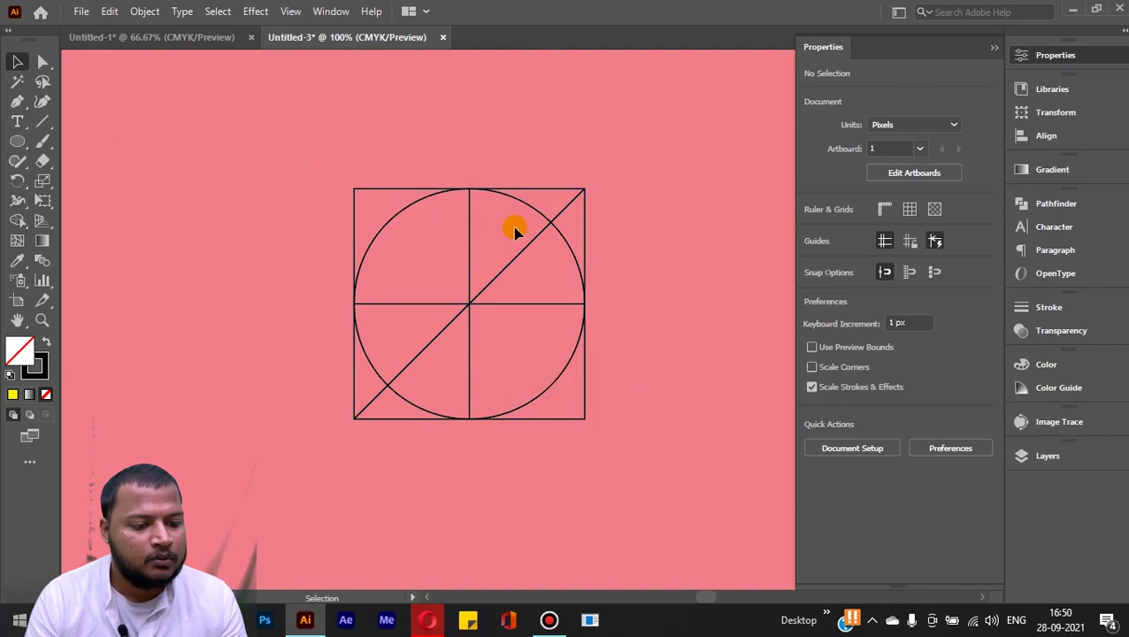
pyautogui.scroll(4, 571, 209)
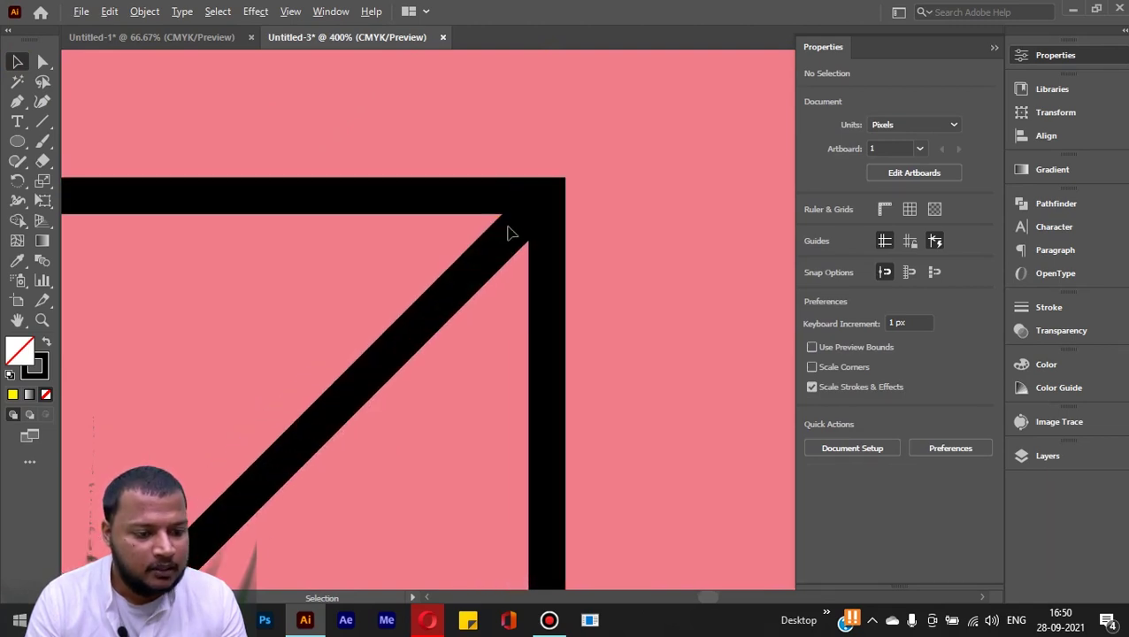
pyautogui.scroll(3, 525, 228)
pyautogui.scroll(-10, 526, 228)
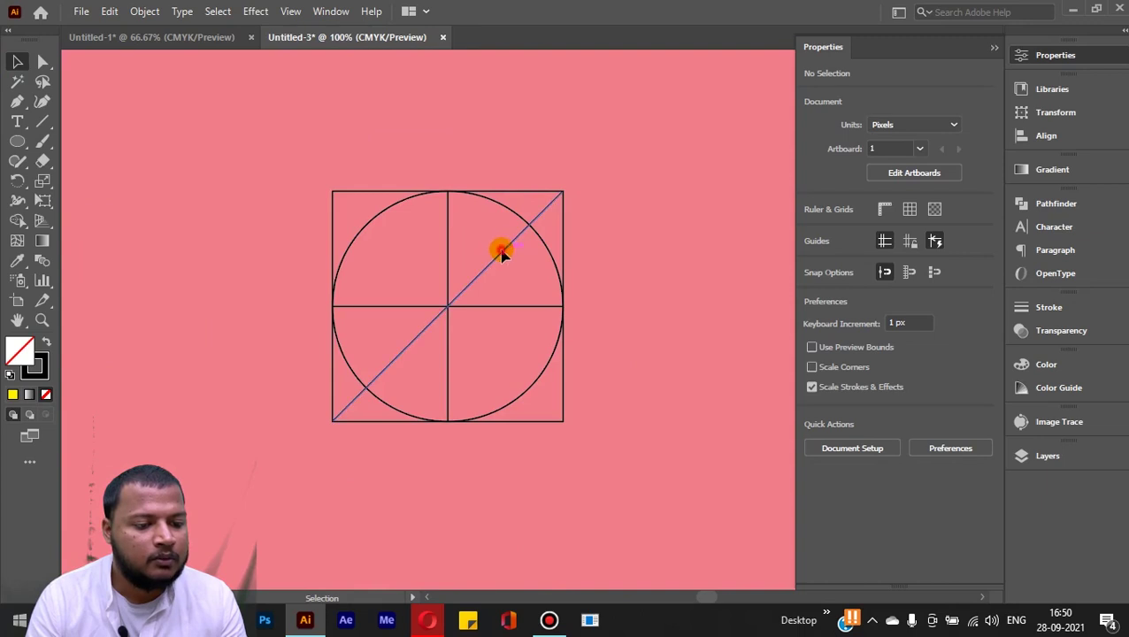
# - Copy the diagonal line and paste the duplicate in front, directly over the original
pyautogui.click(501, 252)
pyautogui.click(108, 10)
pyautogui.click(137, 90)
pyautogui.click(109, 10)
pyautogui.click(154, 127)
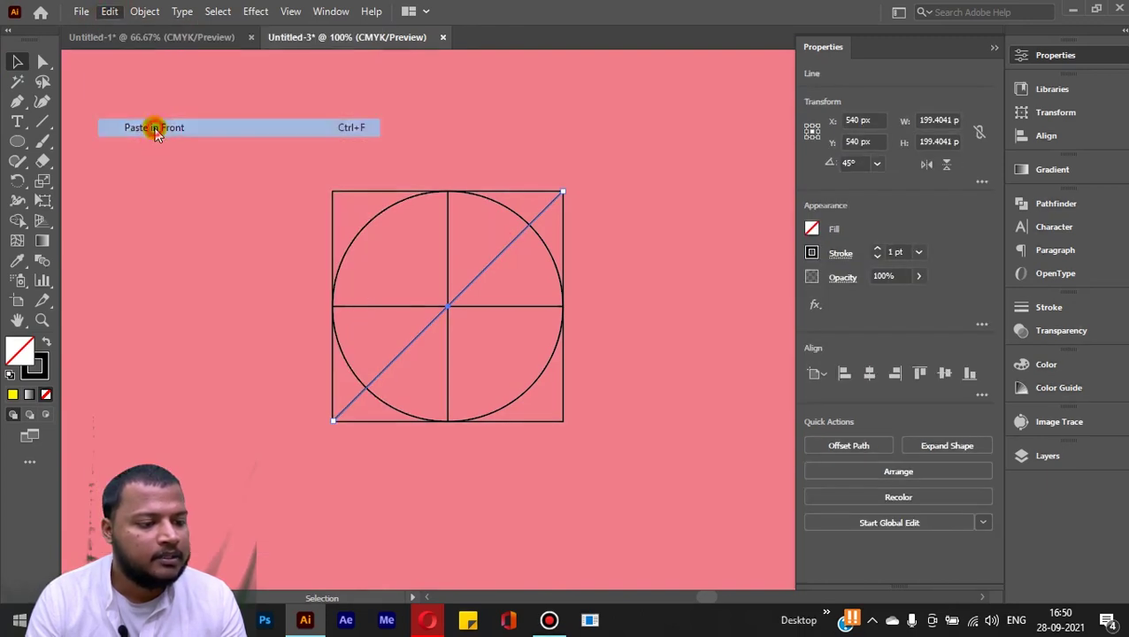
# - Reflect the duplicated diagonal across the horizontal axis to form the opposite diagonal, and deselect it
pyautogui.click(422, 265)
pyautogui.click(471, 287)
pyautogui.rightClick(470, 286)
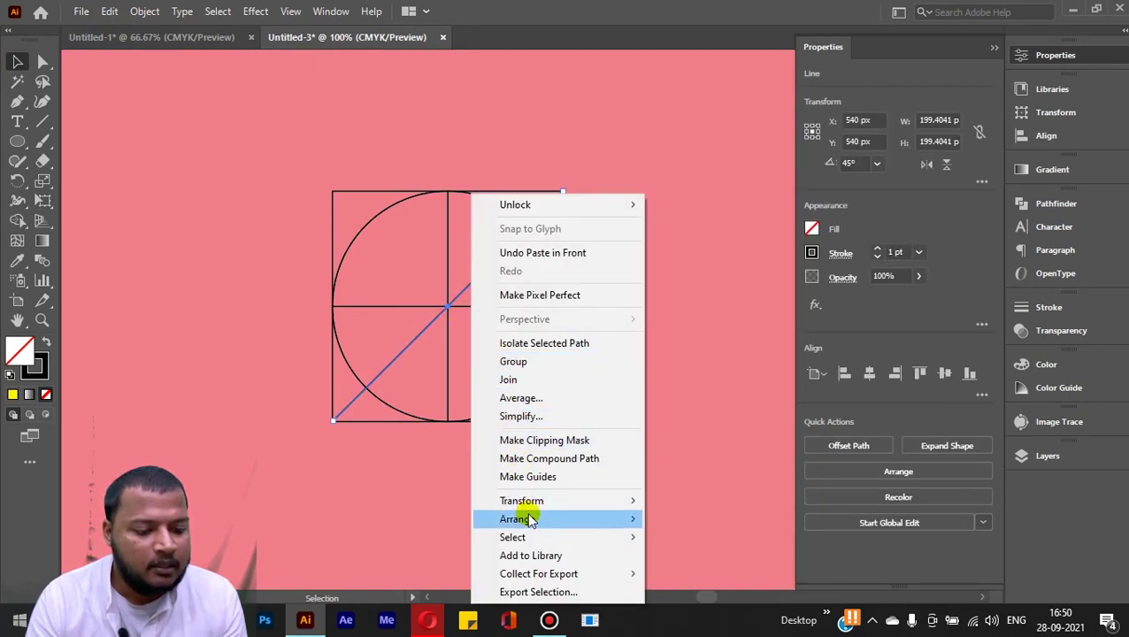
pyautogui.moveTo(558, 501)
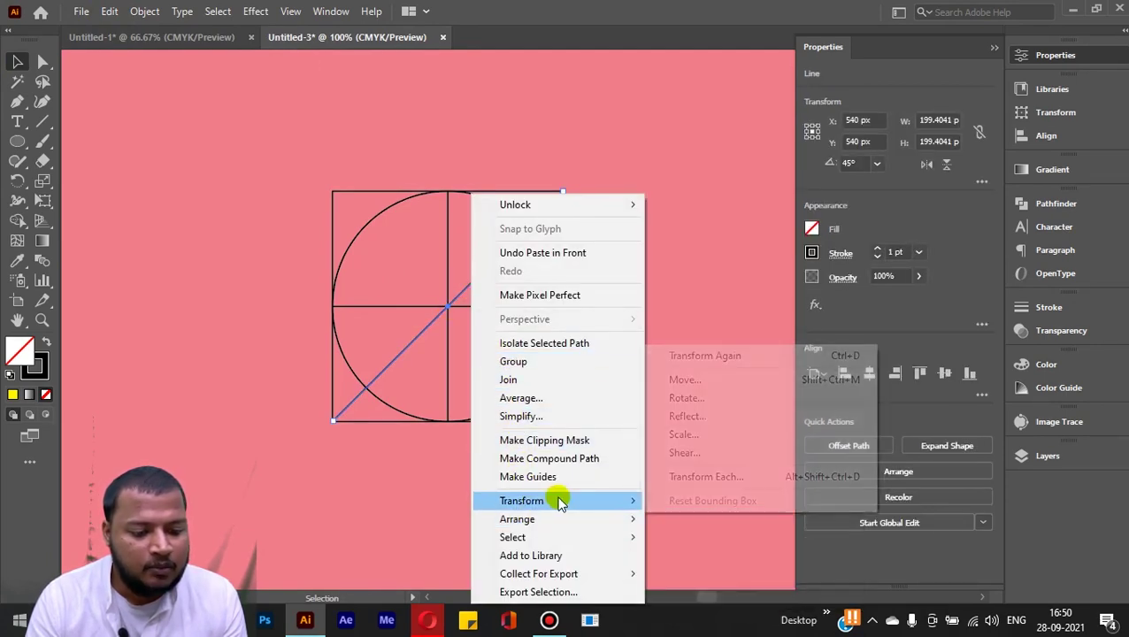
pyautogui.click(687, 416)
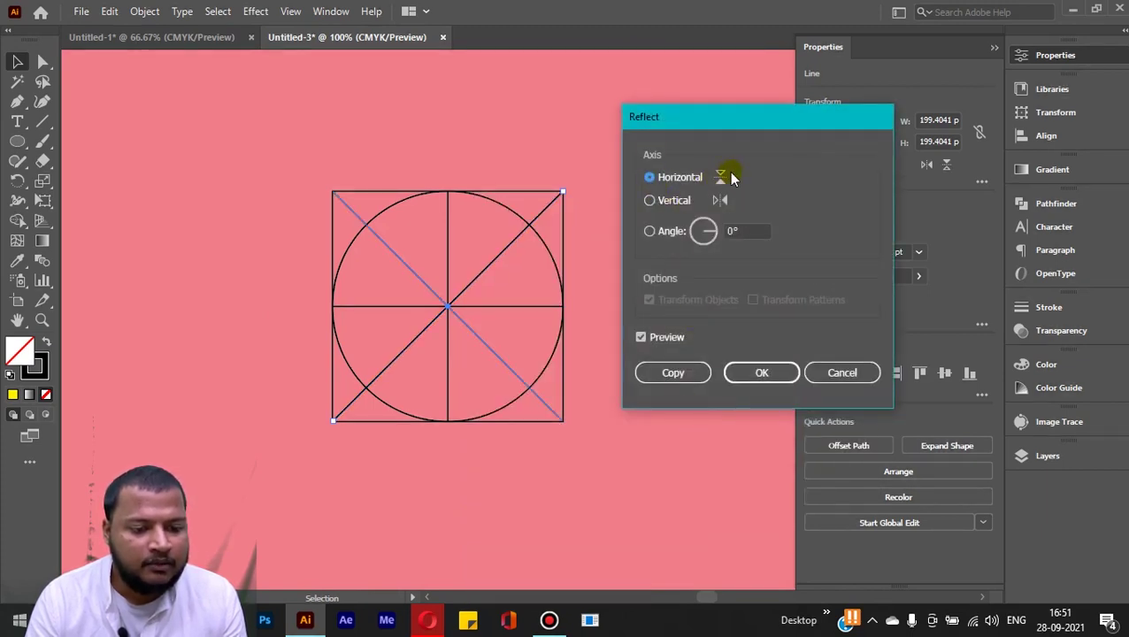
pyautogui.click(769, 375)
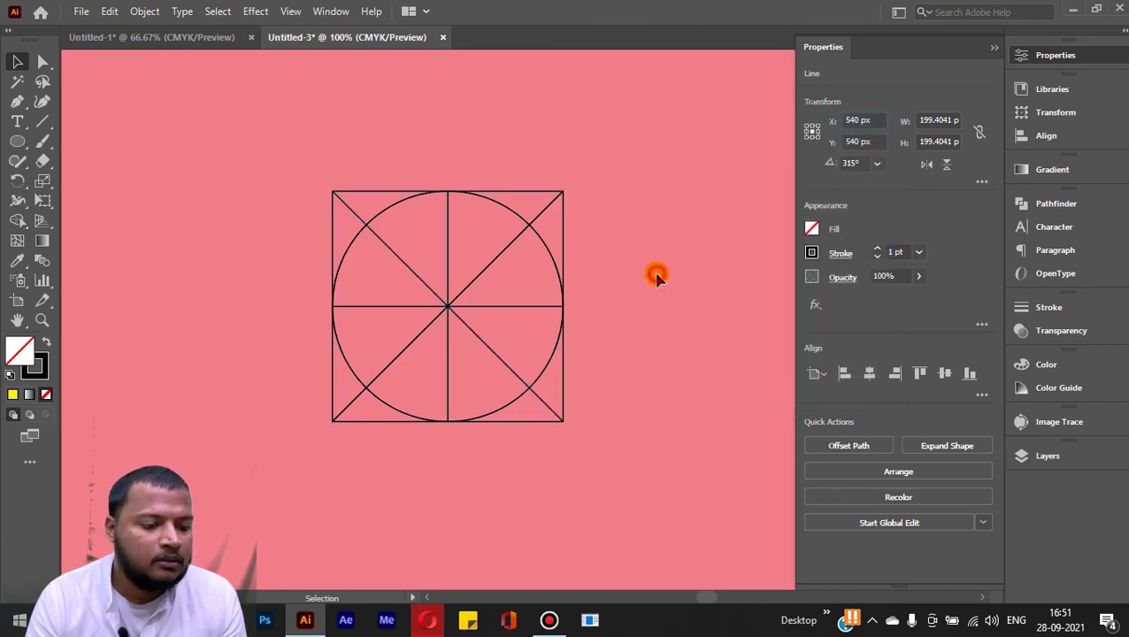
pyautogui.click(656, 272)
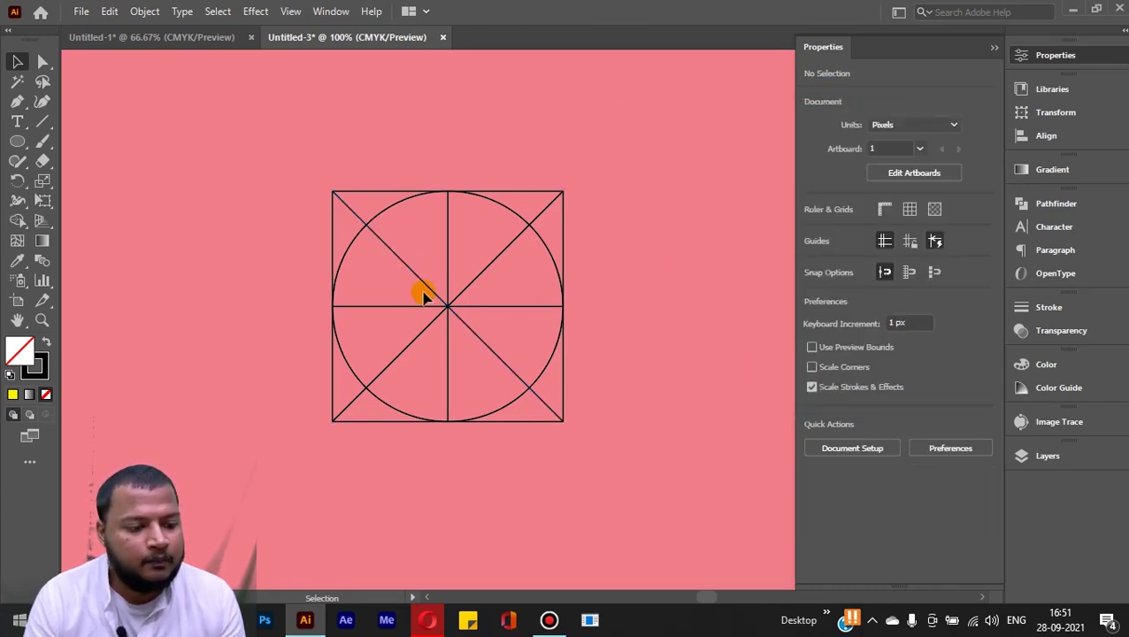
# - Paste a copy of the square in front and scale it proportionally about its center to about 141 px, with its corners on the circle
pyautogui.click(525, 194)
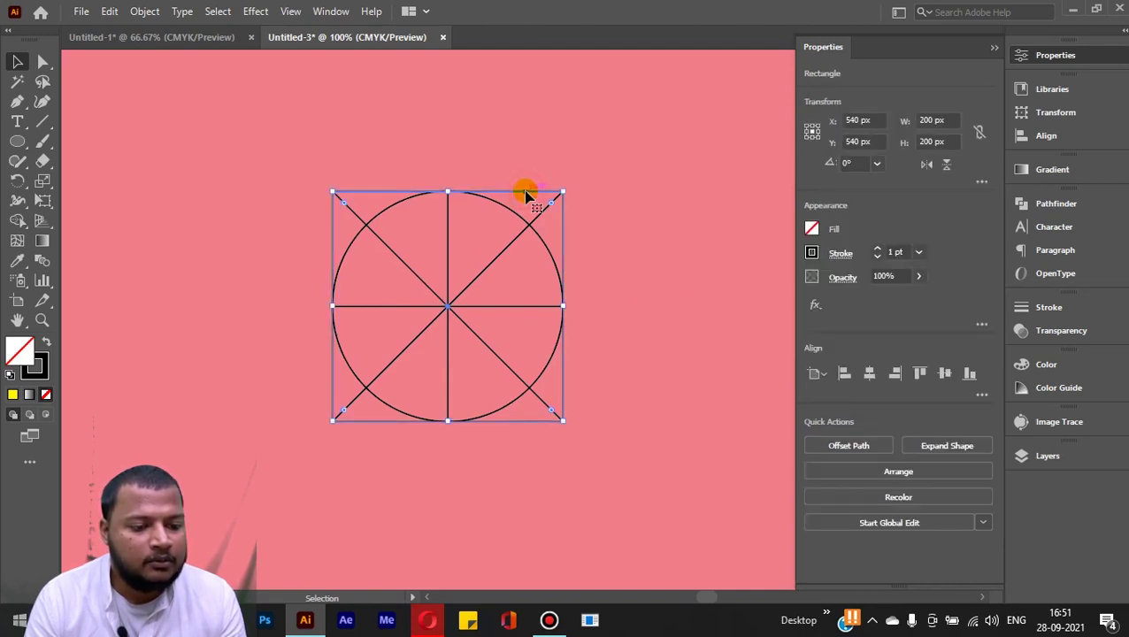
pyautogui.click(108, 12)
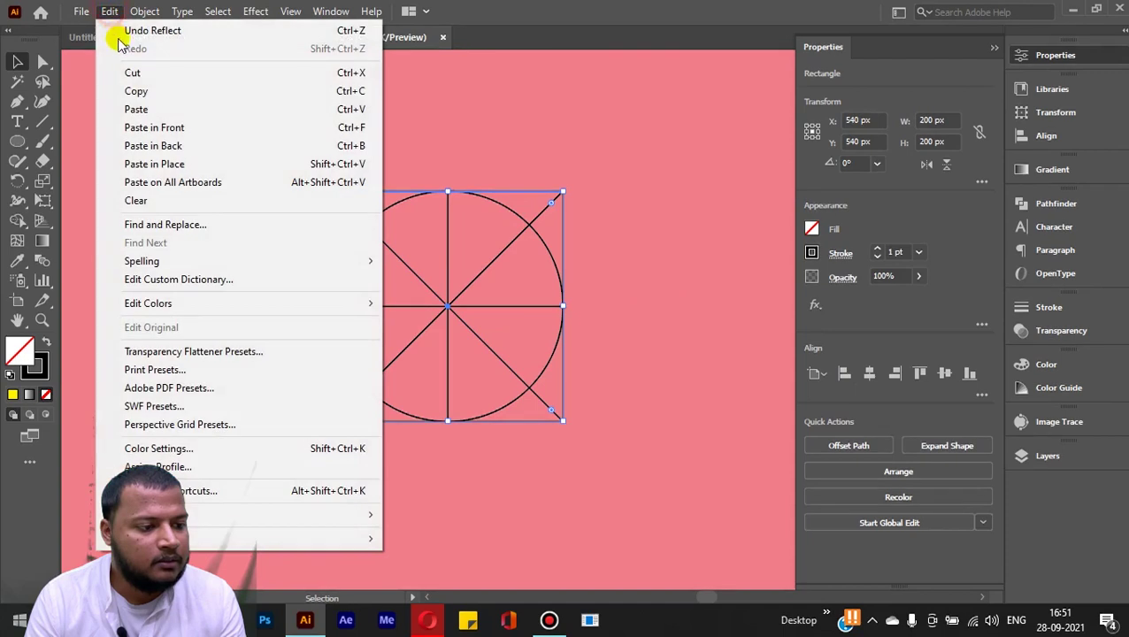
pyautogui.click(134, 90)
pyautogui.click(110, 12)
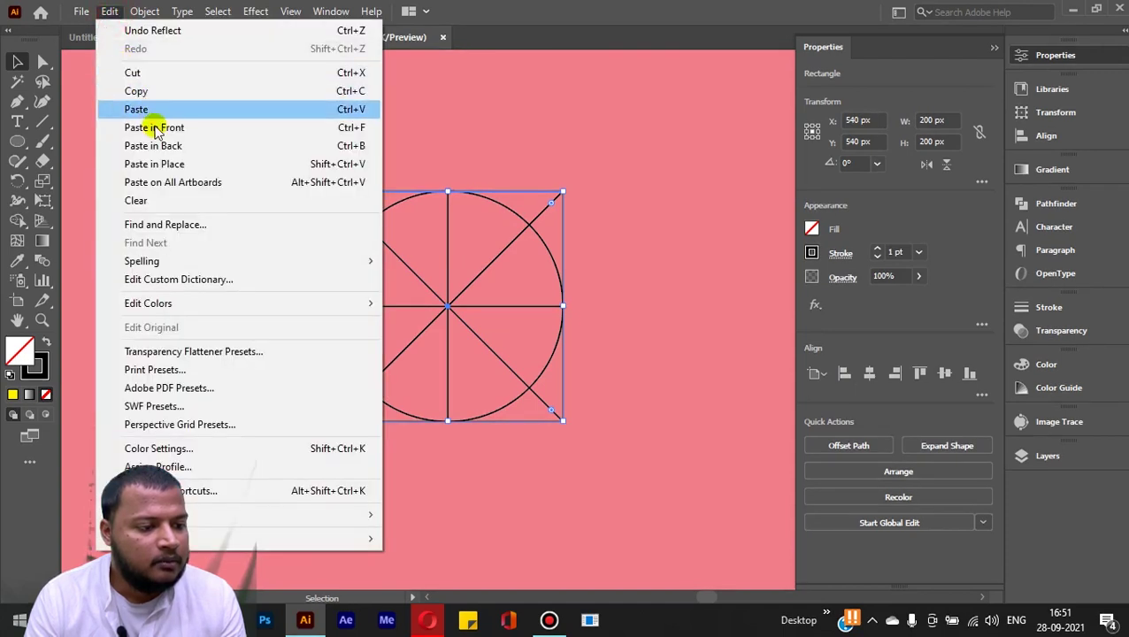
pyautogui.click(152, 119)
pyautogui.scroll(1, 559, 228)
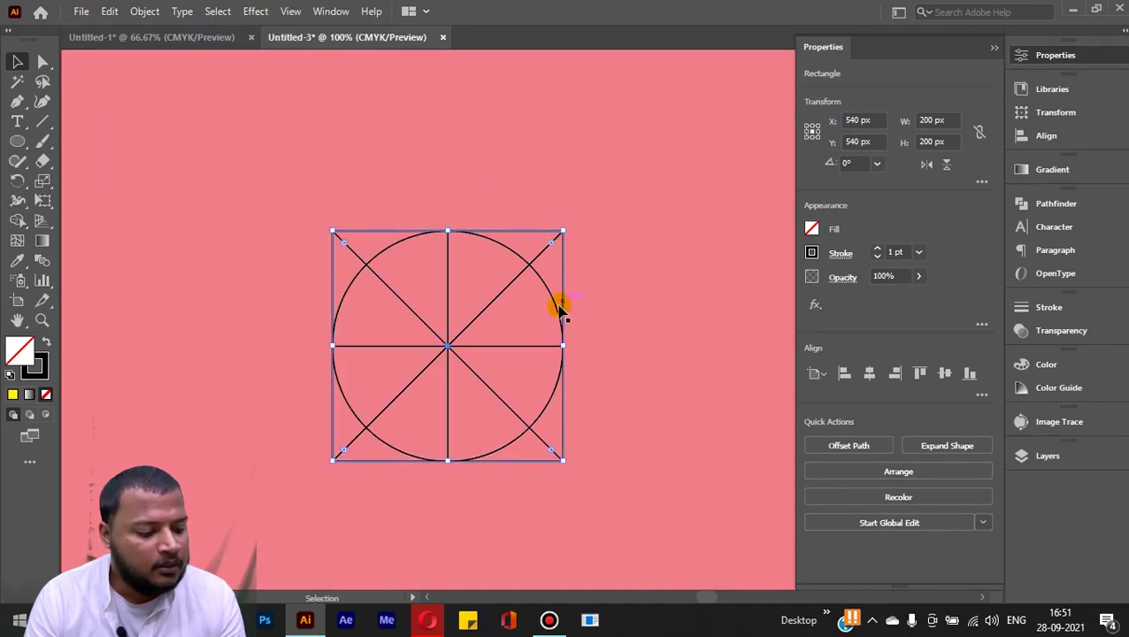
pyautogui.scroll(1, 559, 304)
pyautogui.hotkey('shift', 'alt')
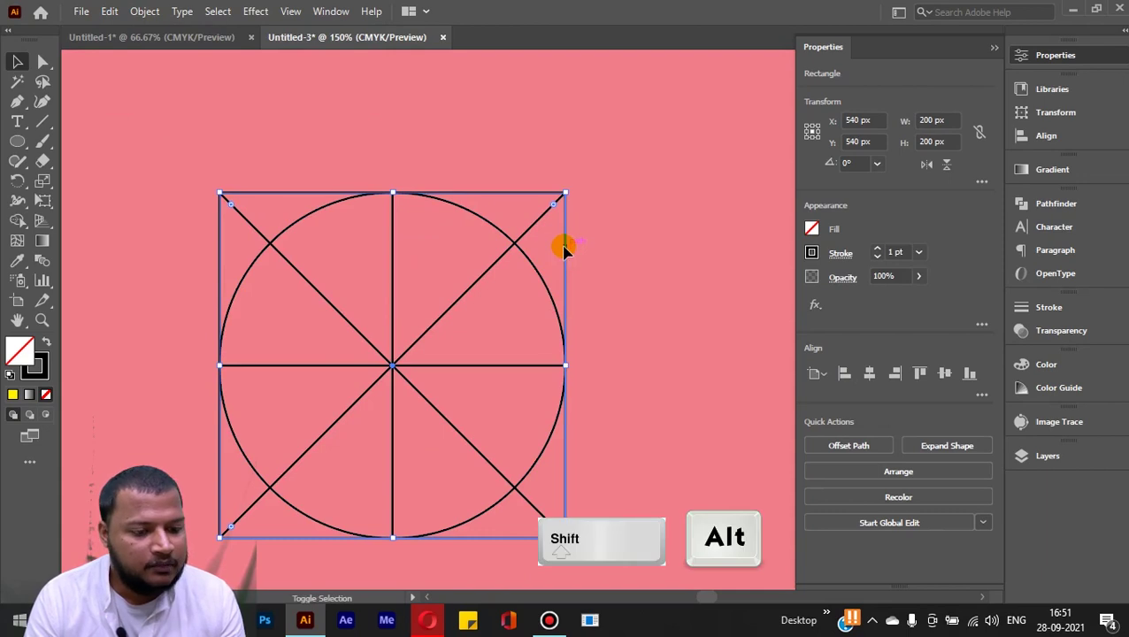
pyautogui.moveTo(564, 200); pyautogui.dragTo(535, 246)
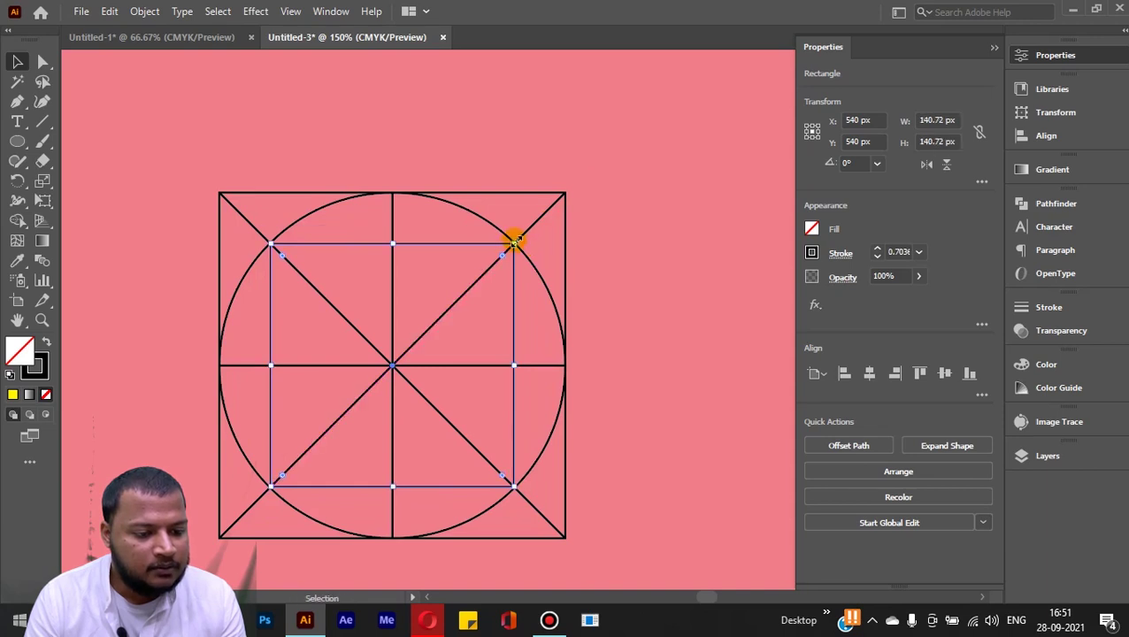
# - Set the inner square's width and height to 140 px and center it vertically on the artboard
pyautogui.click(948, 120)
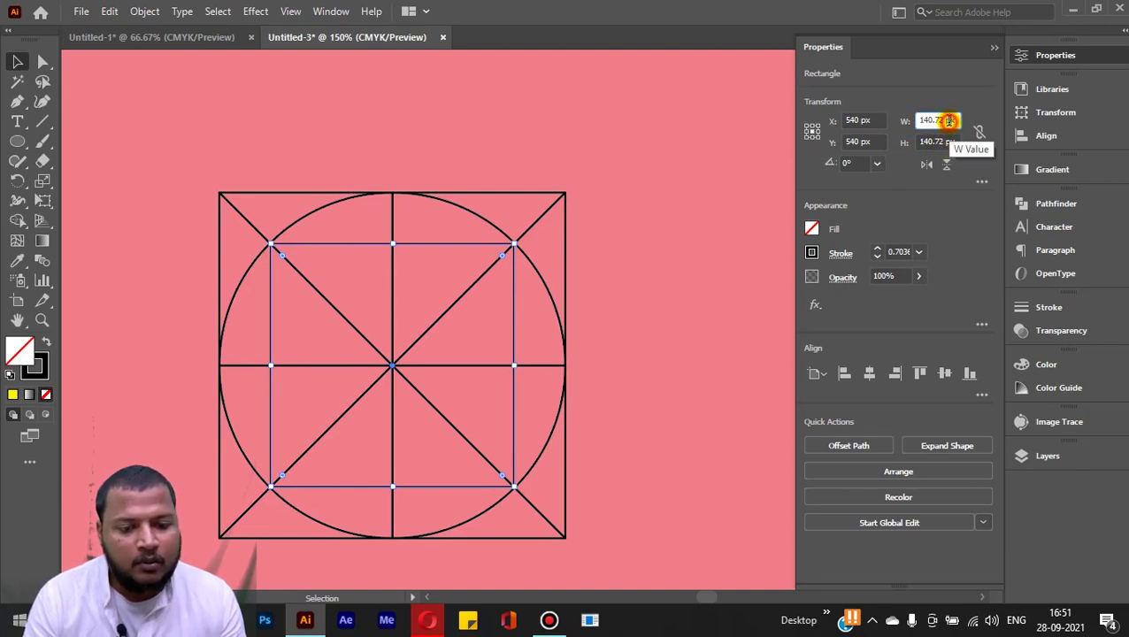
pyautogui.write('140')
pyautogui.press('Tab')
pyautogui.write('14')
pyautogui.click(868, 307)
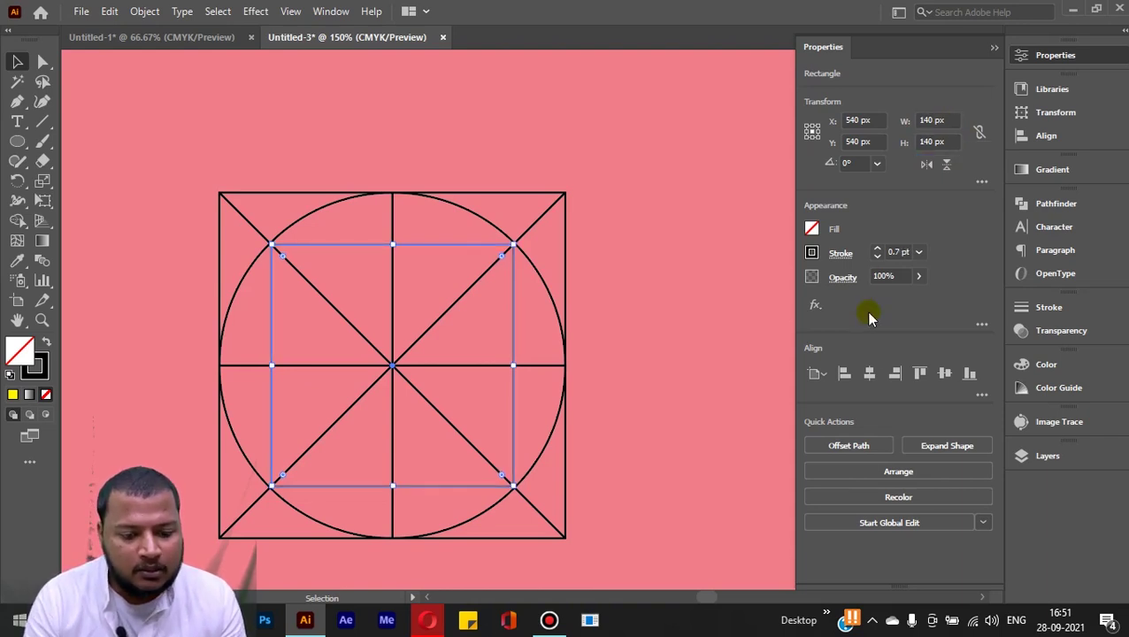
pyautogui.click(946, 373)
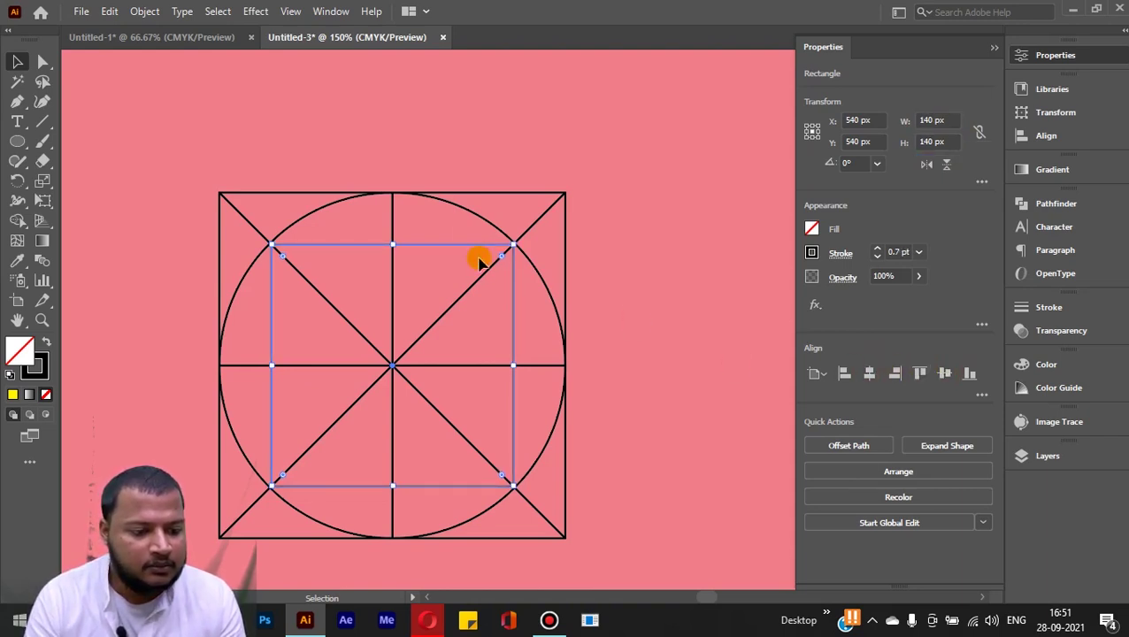
# - Copy the circle and paste the duplicate in front, directly over the original
pyautogui.click(13, 65)
pyautogui.click(134, 144)
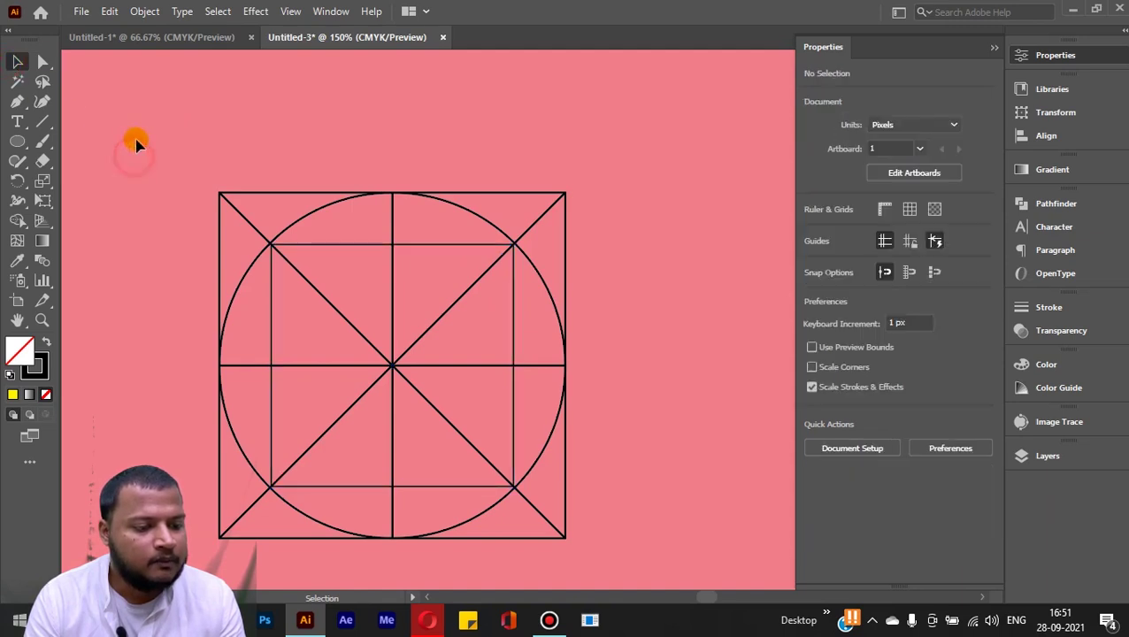
pyautogui.click(452, 210)
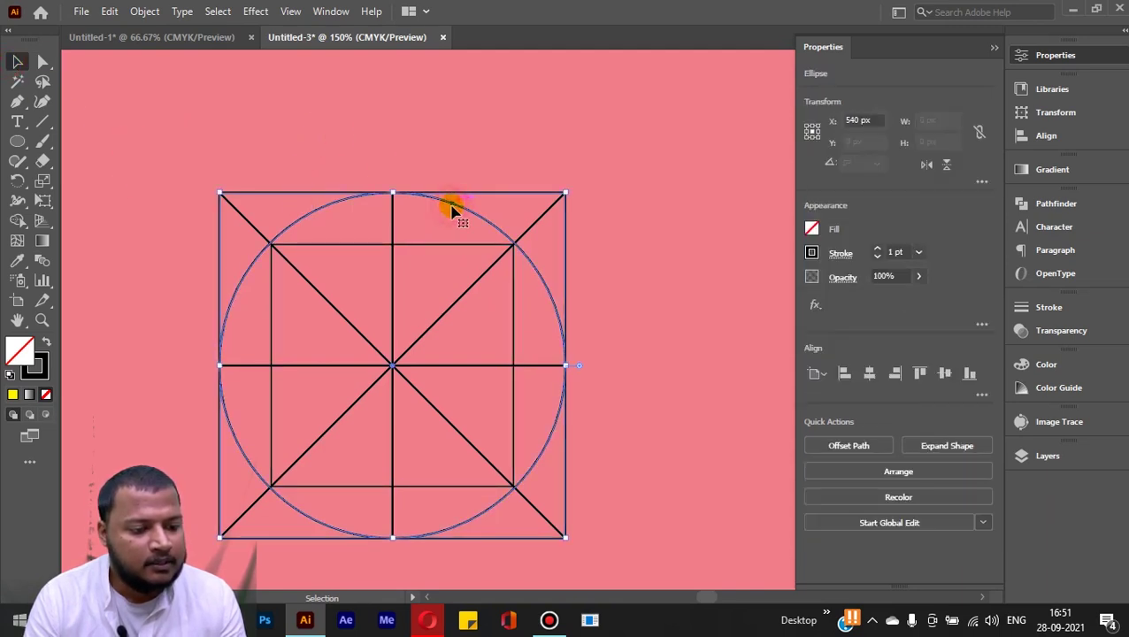
pyautogui.click(107, 13)
pyautogui.click(137, 91)
pyautogui.click(111, 13)
pyautogui.click(154, 127)
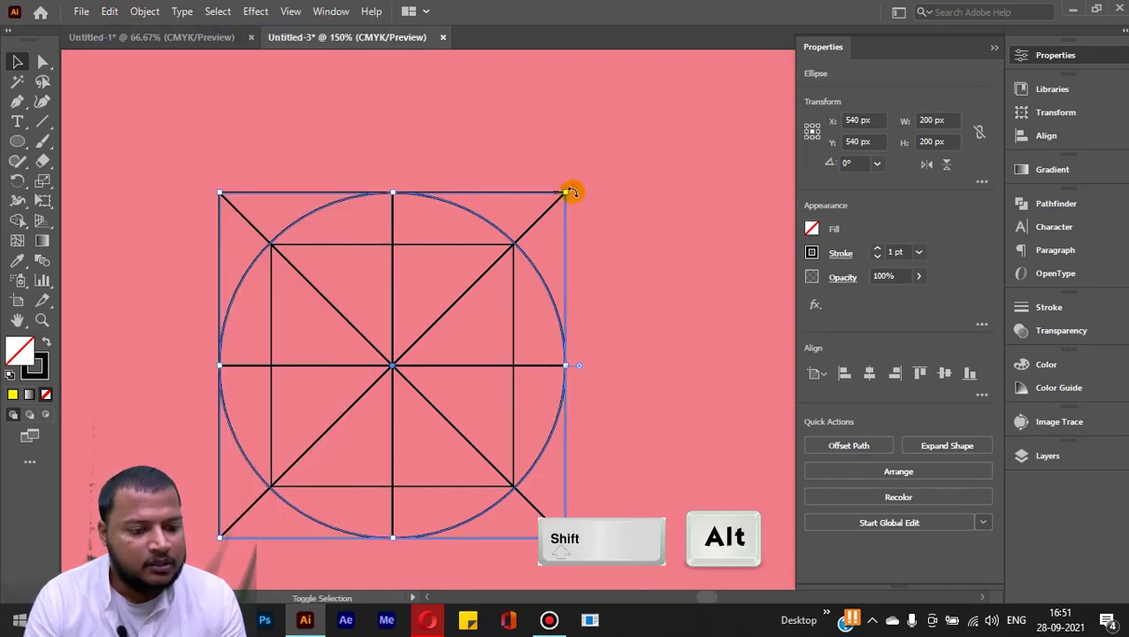
# - Scale the duplicated circle proportionally about its center to 140 px so it fits inside the inner square, and deselect it
pyautogui.moveTo(567, 192); pyautogui.dragTo(541, 246)
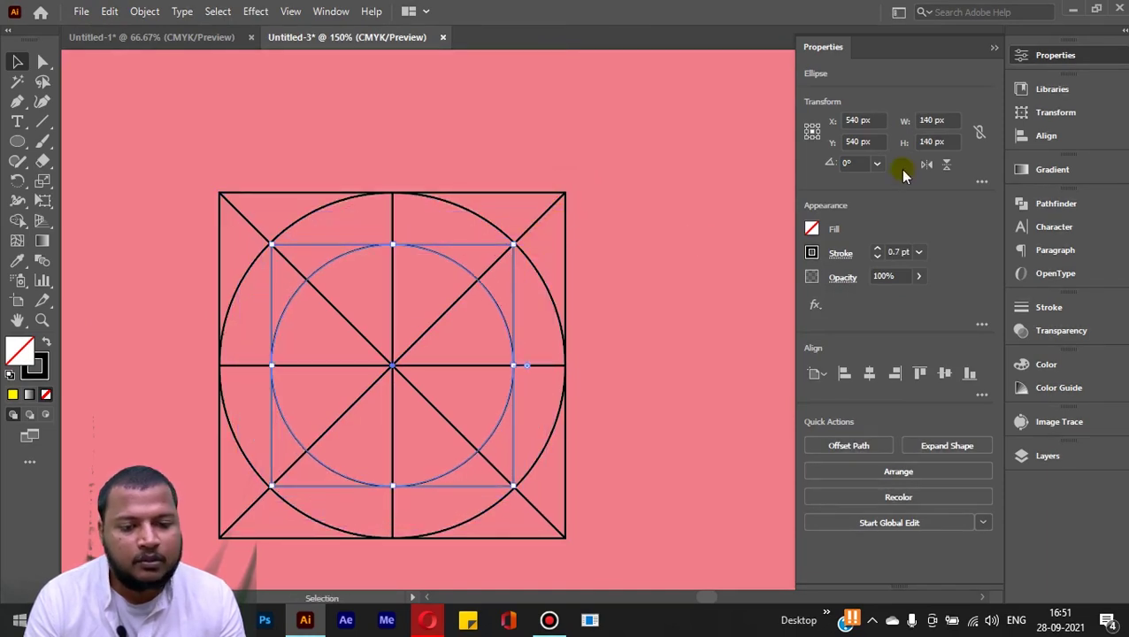
pyautogui.click(121, 121)
pyautogui.scroll(-1, 395, 210)
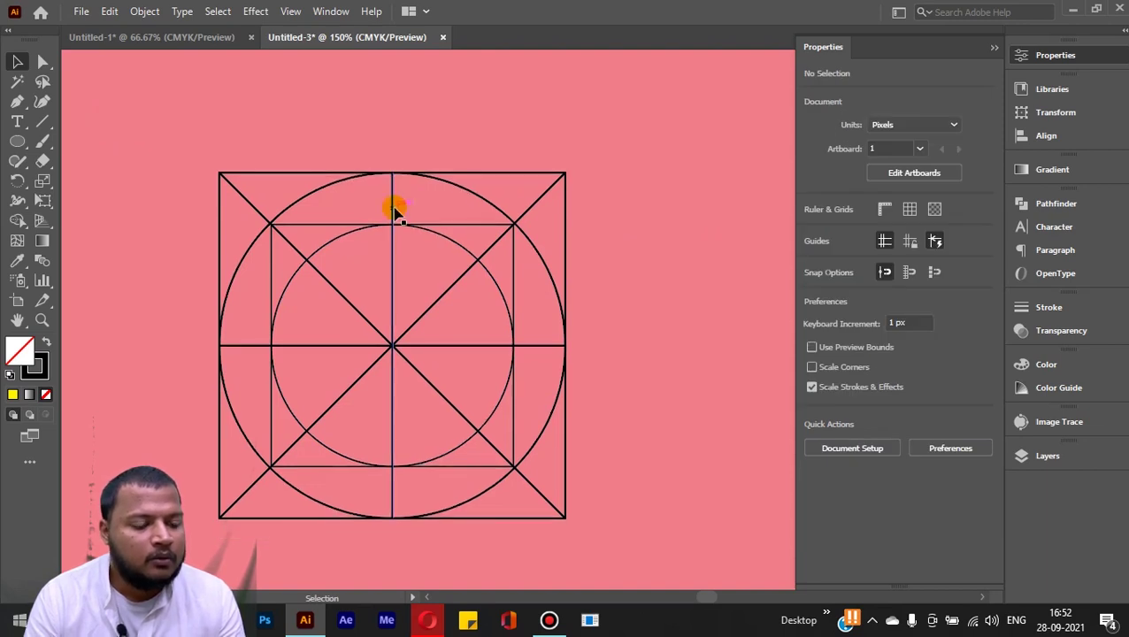
# - Duplicate the central vertical line and place the copy to its right, through the intersections of the inner circle and the diagonals
pyautogui.click(395, 211)
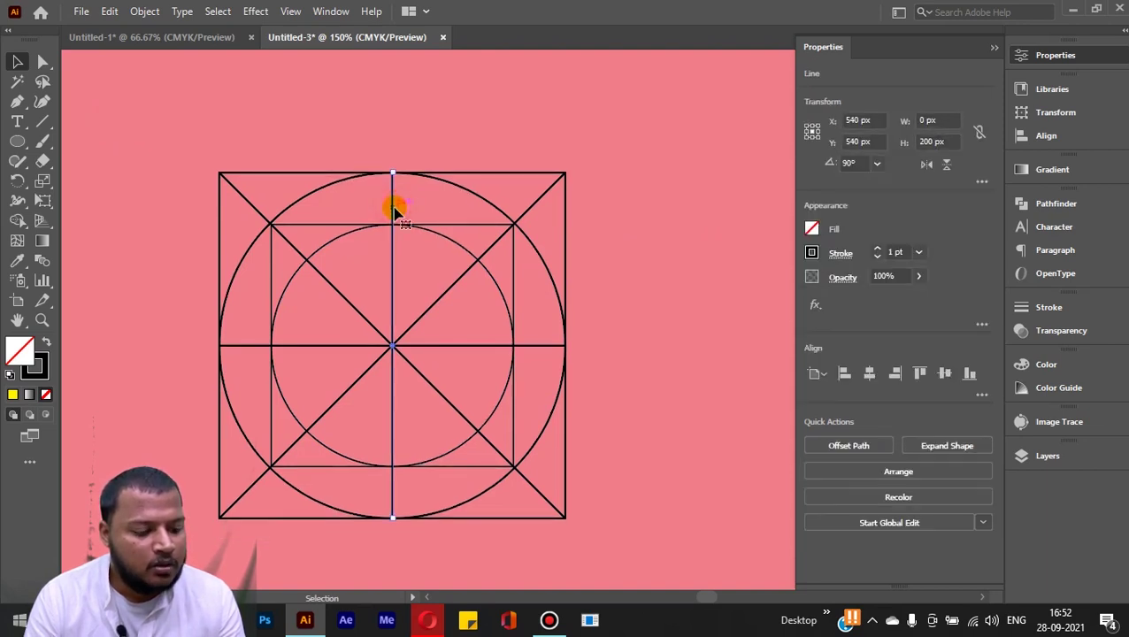
pyautogui.press('alt')
pyautogui.moveTo(395, 211); pyautogui.dragTo(476, 207)
pyautogui.scroll(4, 473, 266)
pyautogui.scroll(3, 462, 220)
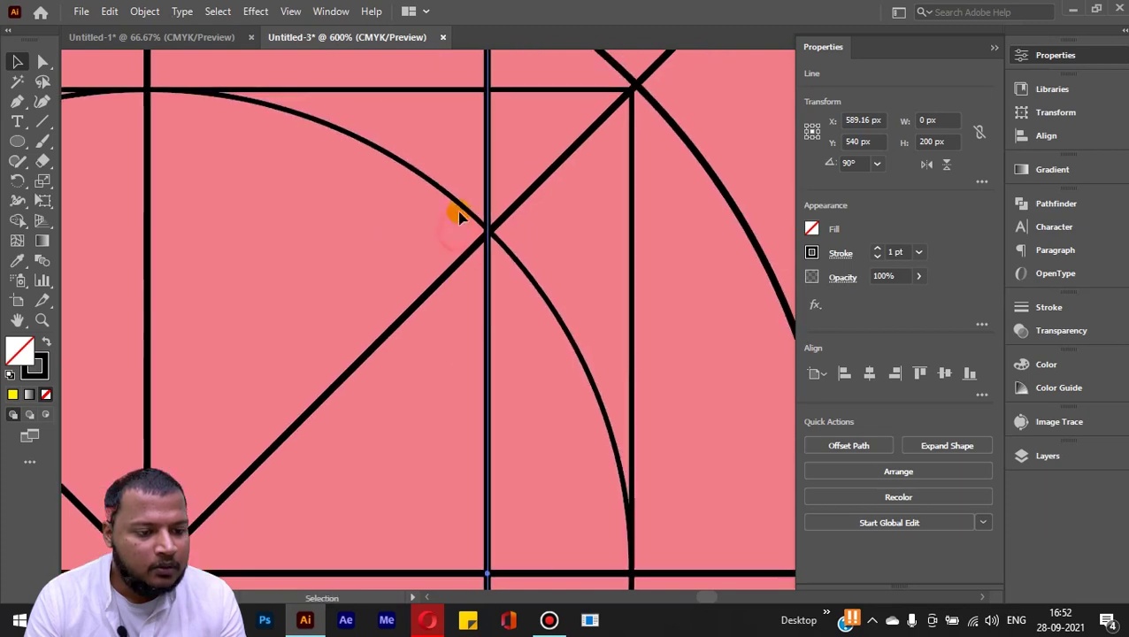
pyautogui.scroll(-6, 480, 265)
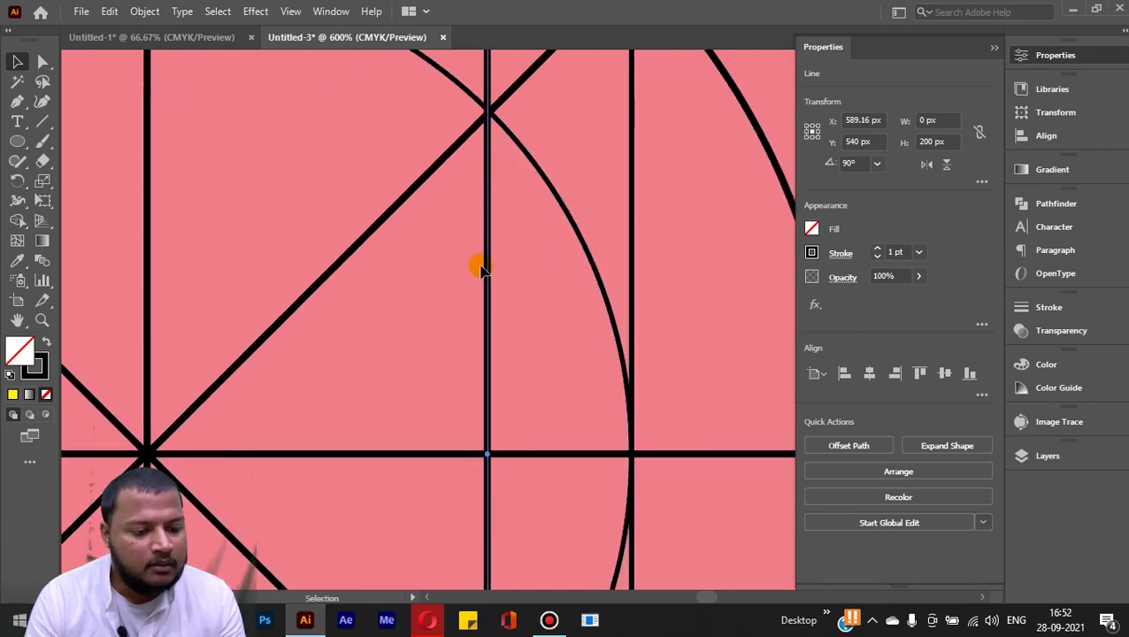
pyautogui.scroll(8, 475, 247)
pyautogui.scroll(-8, 473, 287)
pyautogui.click(610, 288)
# - Duplicate the central vertical line to its left, through the opposite intersections of the inner circle and the diagonals
pyautogui.scroll(2, 557, 337)
pyautogui.scroll(3, 544, 352)
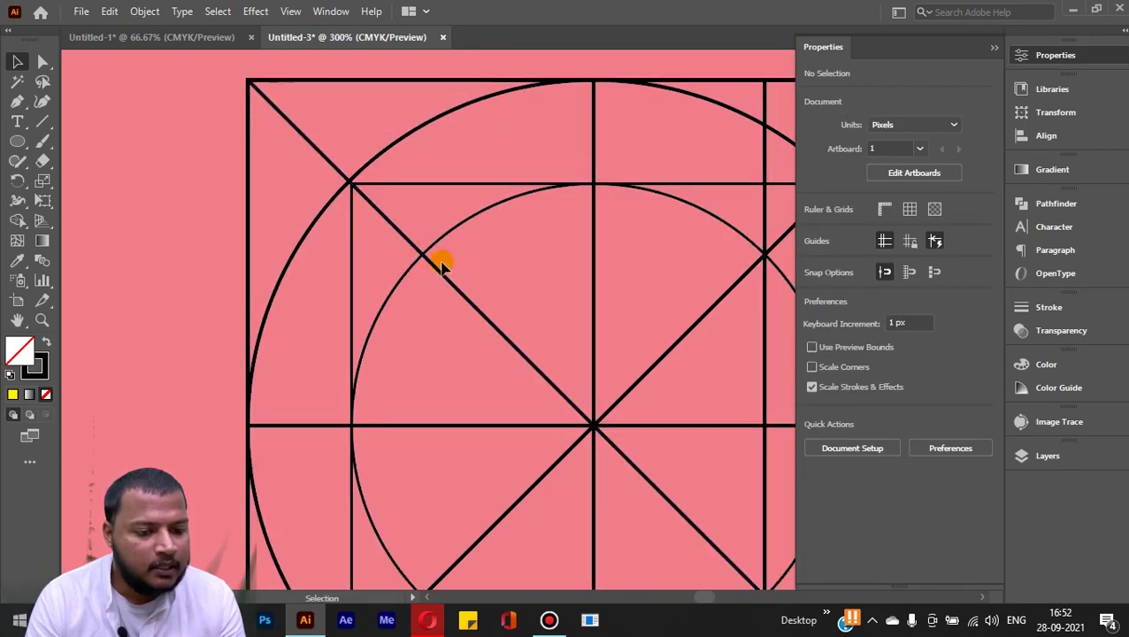
pyautogui.moveTo(595, 152); pyautogui.dragTo(421, 143)
# - Group the two duplicated vertical lines on either side of the center
pyautogui.scroll(-2, 532, 130)
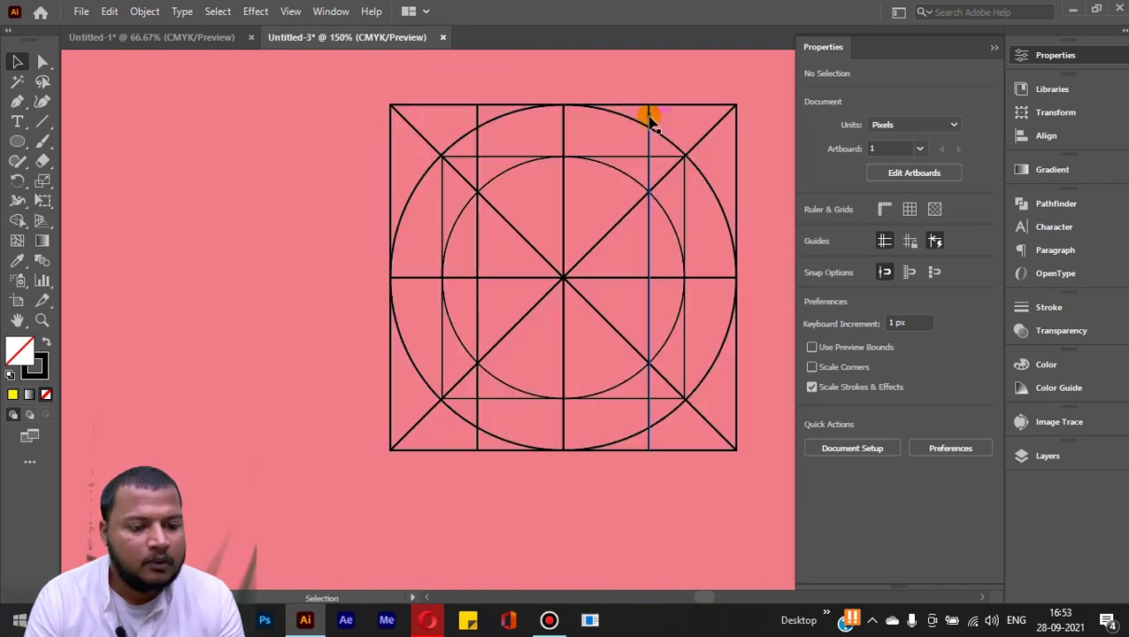
pyautogui.keyDown('shift'); pyautogui.click(477, 116); pyautogui.keyUp('shift')
pyautogui.rightClick(477, 119)
pyautogui.click(518, 240)
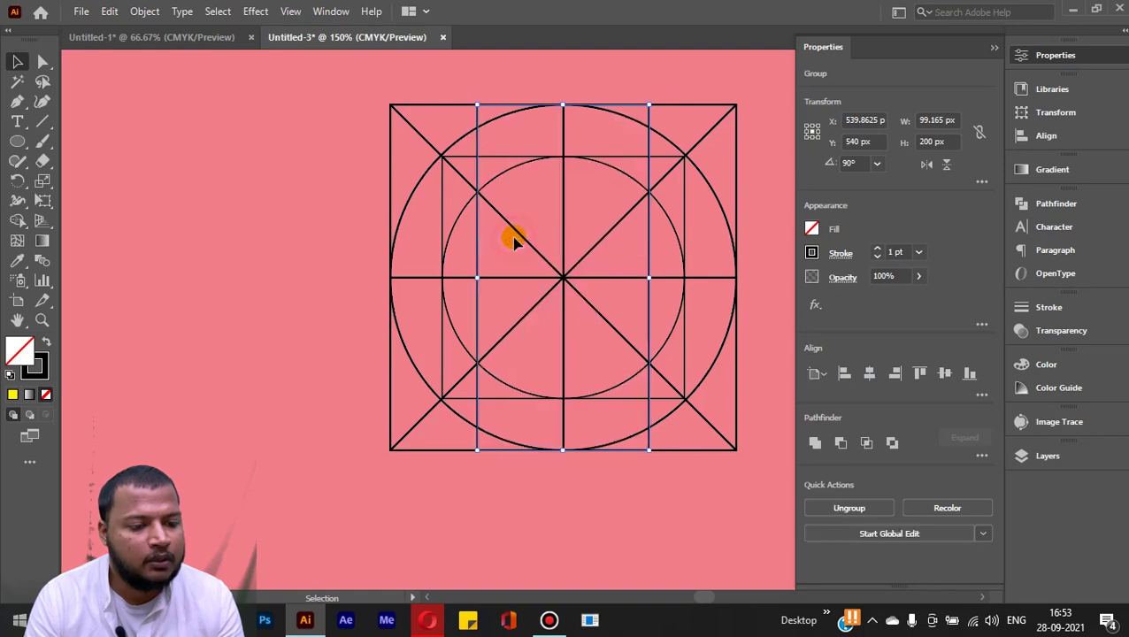
# - Copy the vertical line pair, paste it in front, and rotate the duplicate 90° to form a horizontal pair
pyautogui.click(109, 12)
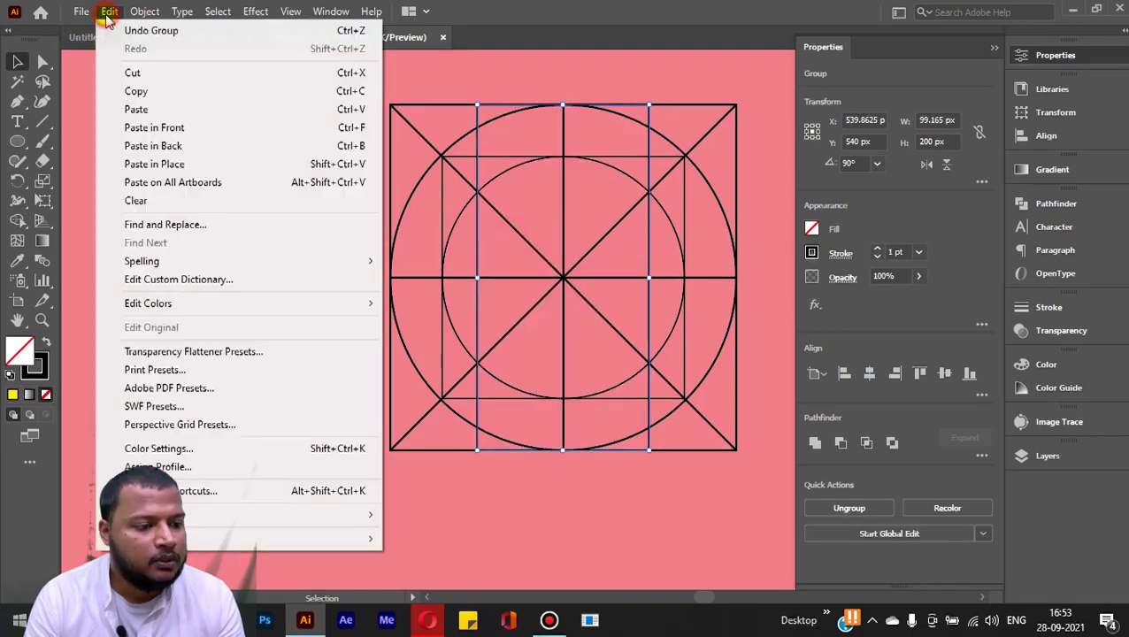
pyautogui.click(138, 87)
pyautogui.click(109, 11)
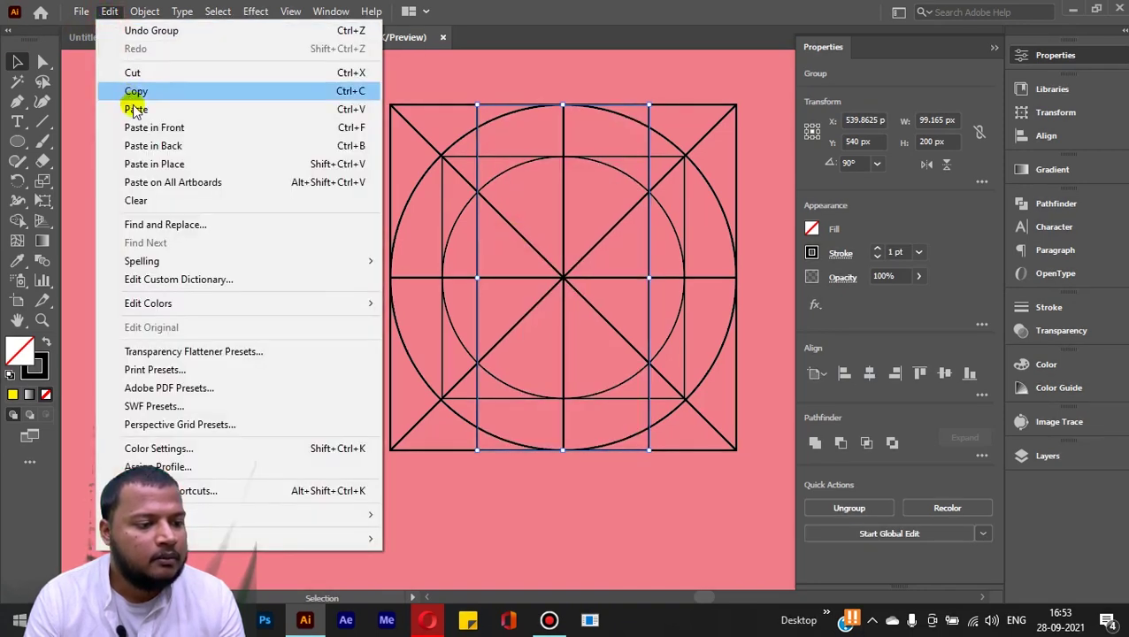
pyautogui.click(158, 125)
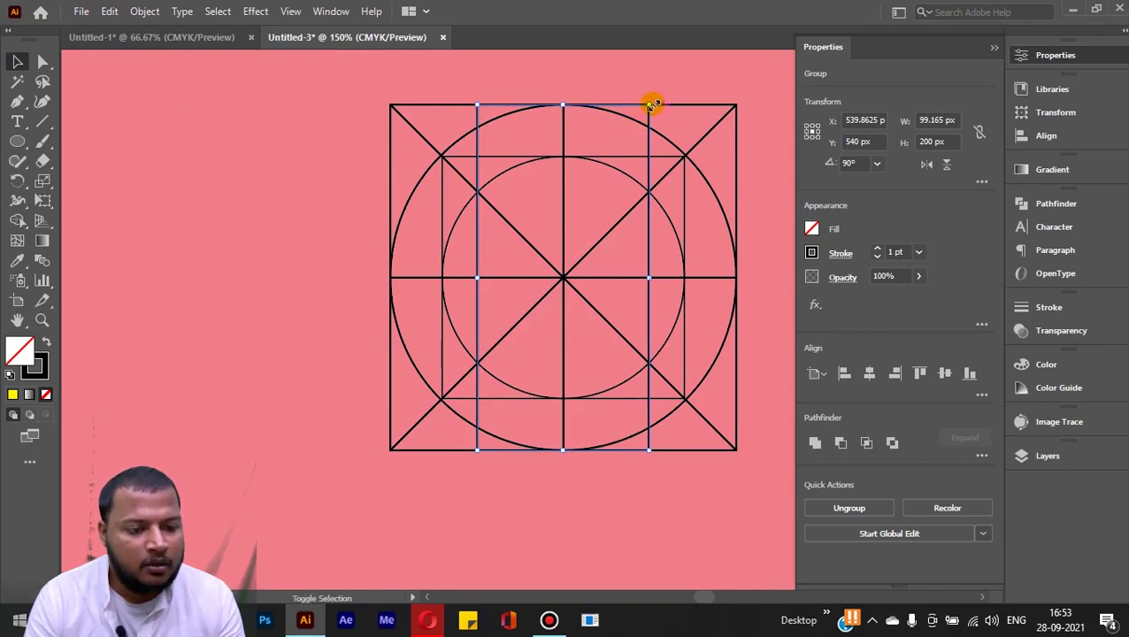
pyautogui.moveTo(658, 95); pyautogui.dragTo(748, 304)
pyautogui.click(752, 185)
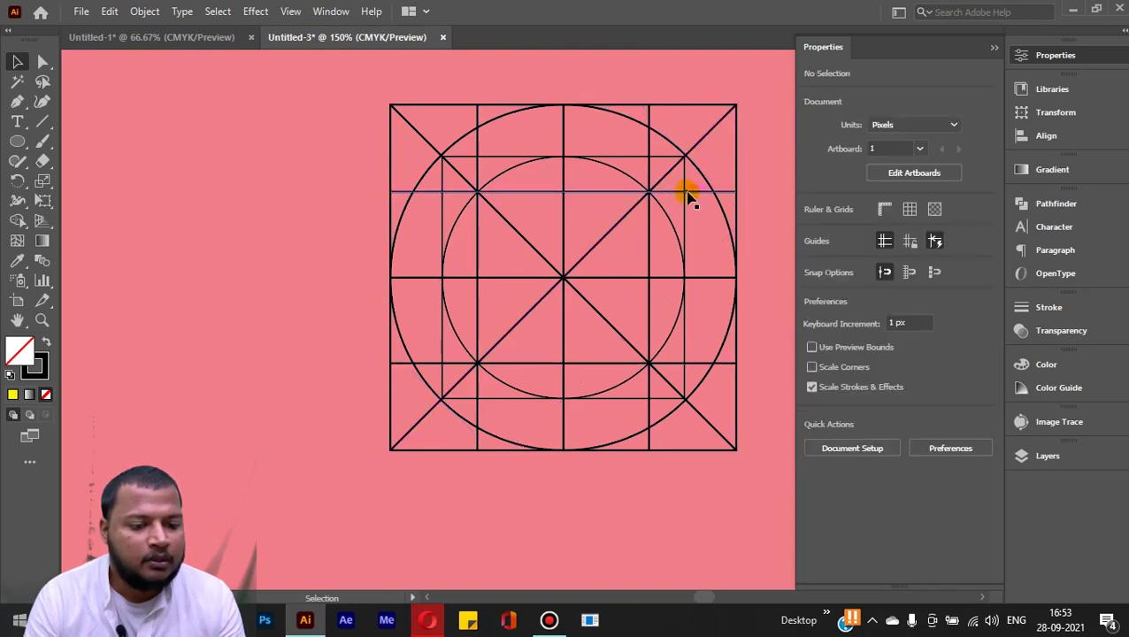
# - Move the horizontal and vertical line pairs out beside the grid, and undo both moves
pyautogui.moveTo(705, 196); pyautogui.dragTo(214, 218)
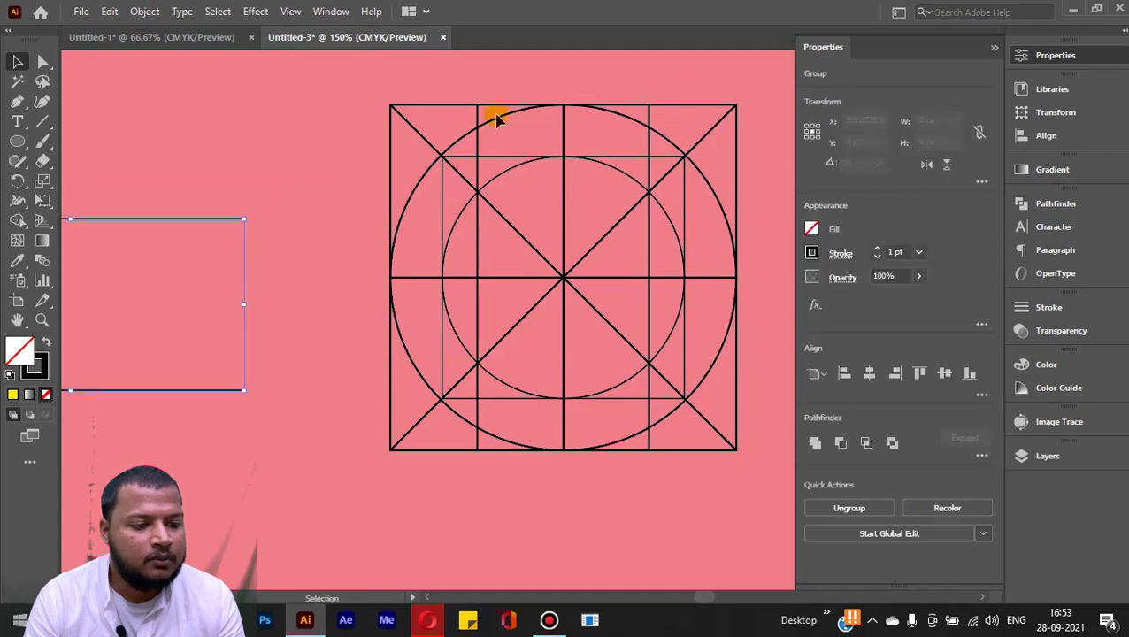
pyautogui.scroll(-1, 494, 113)
pyautogui.moveTo(482, 124); pyautogui.dragTo(159, 141)
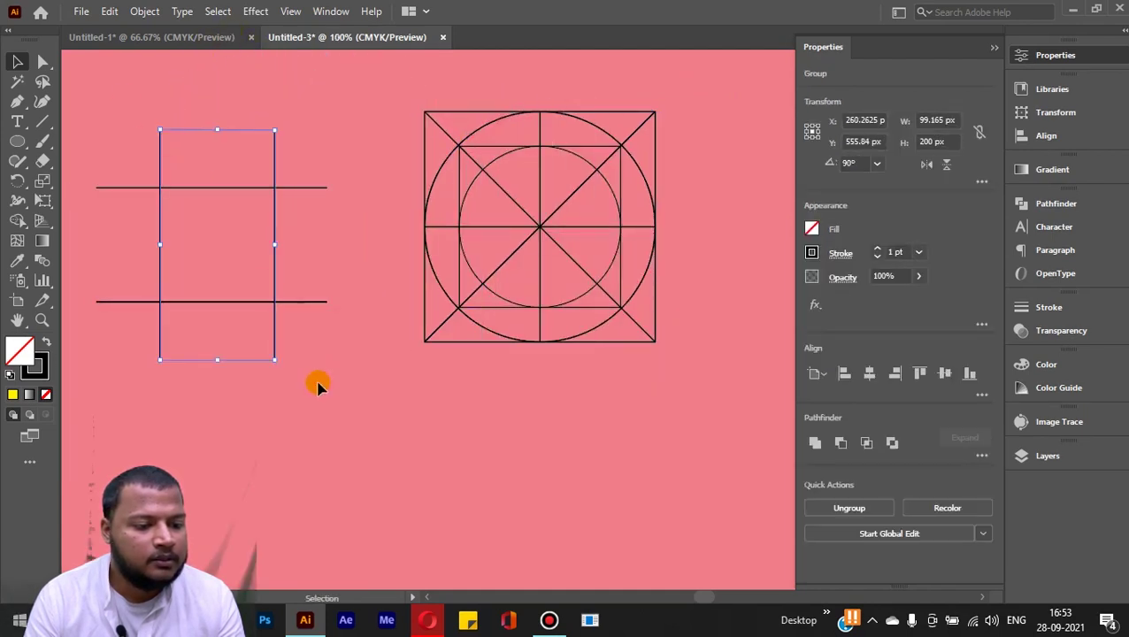
pyautogui.click(319, 383)
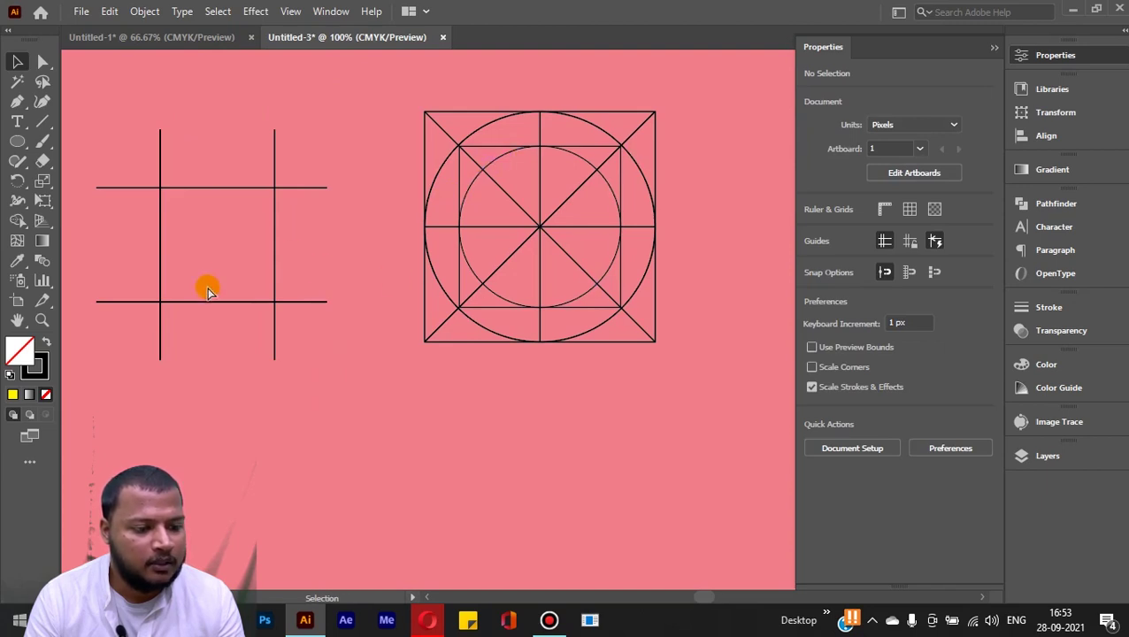
pyautogui.hotkey('ctrl', 'z')
pyautogui.hotkey('ctrl', 'z')
pyautogui.click(504, 277)
# - Copy the 140 px circle and paste the duplicate in front, directly over the original
pyautogui.scroll(1, 566, 277)
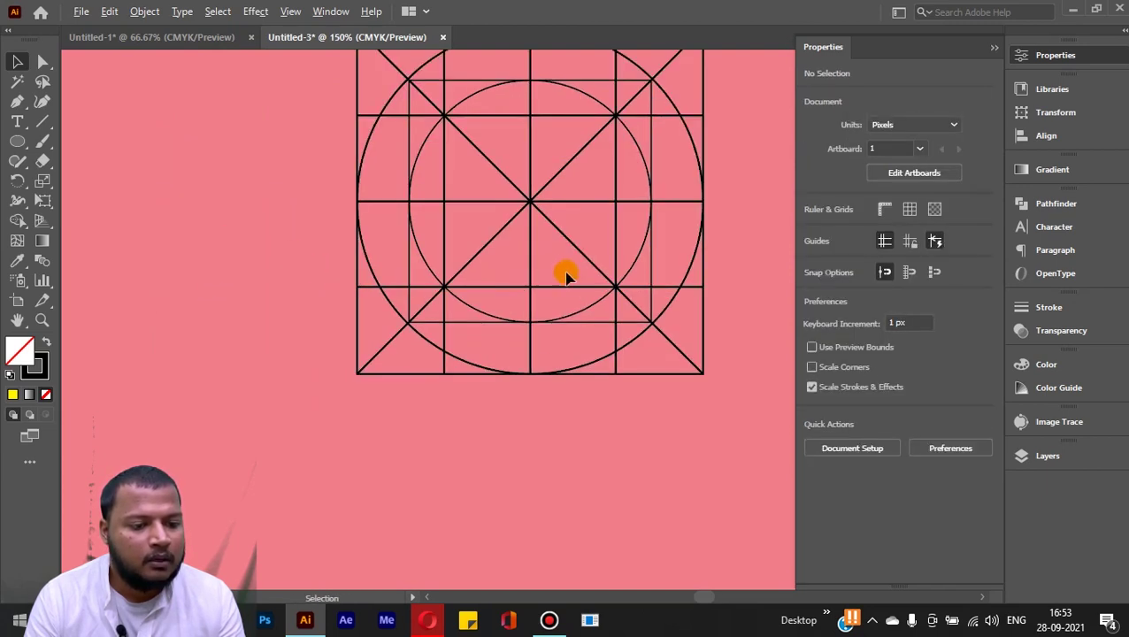
pyautogui.scroll(1, 604, 136)
pyautogui.click(599, 141)
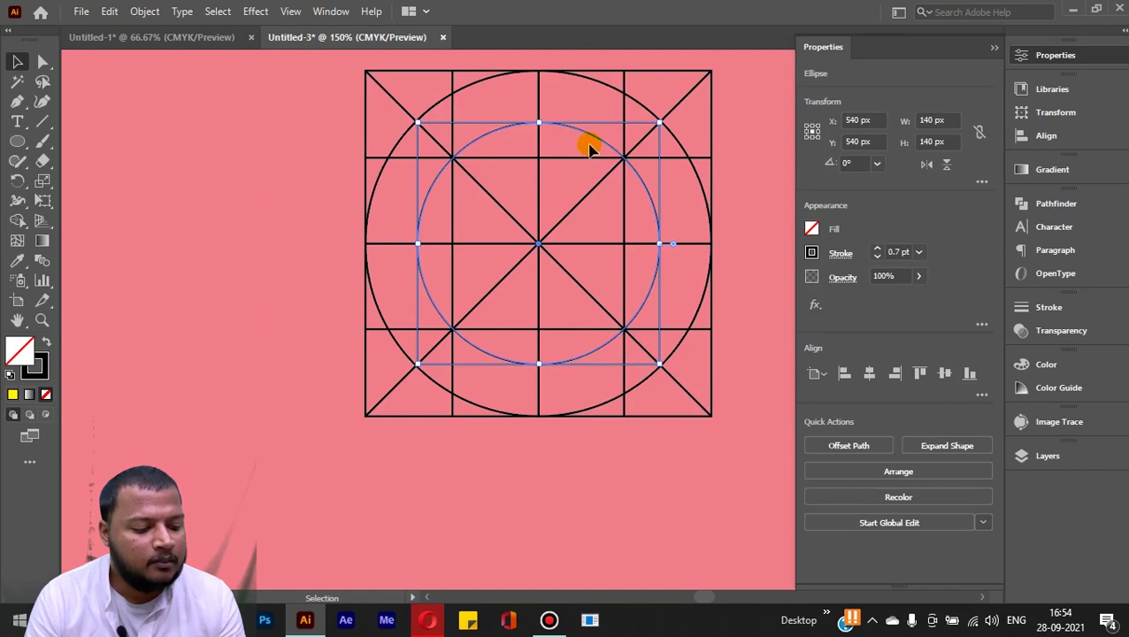
pyautogui.click(110, 12)
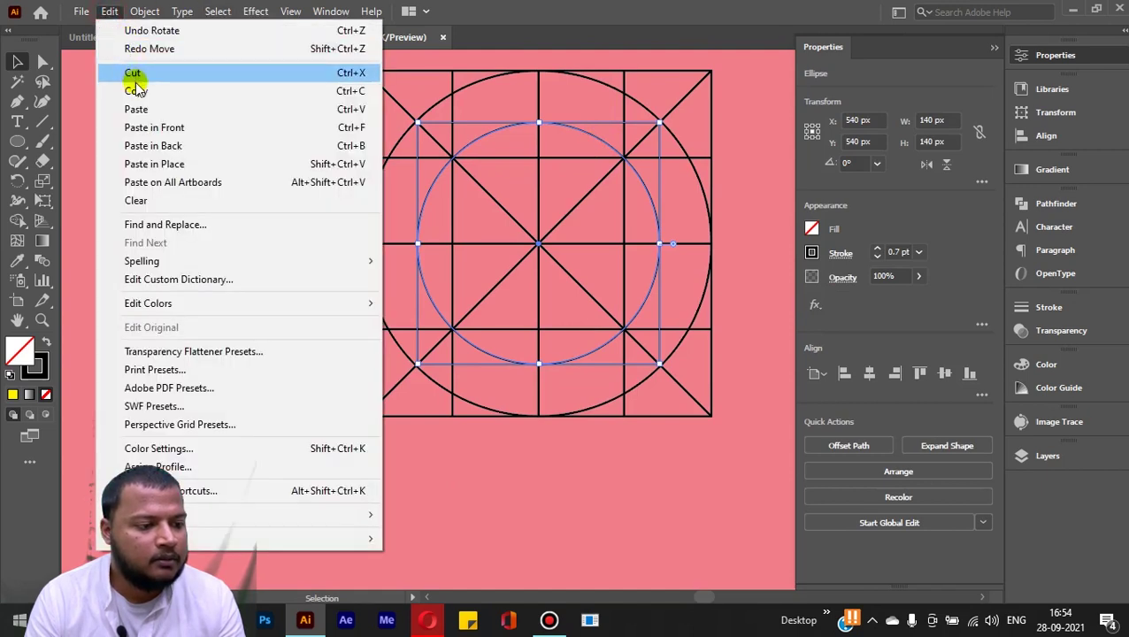
pyautogui.click(134, 90)
pyautogui.click(108, 13)
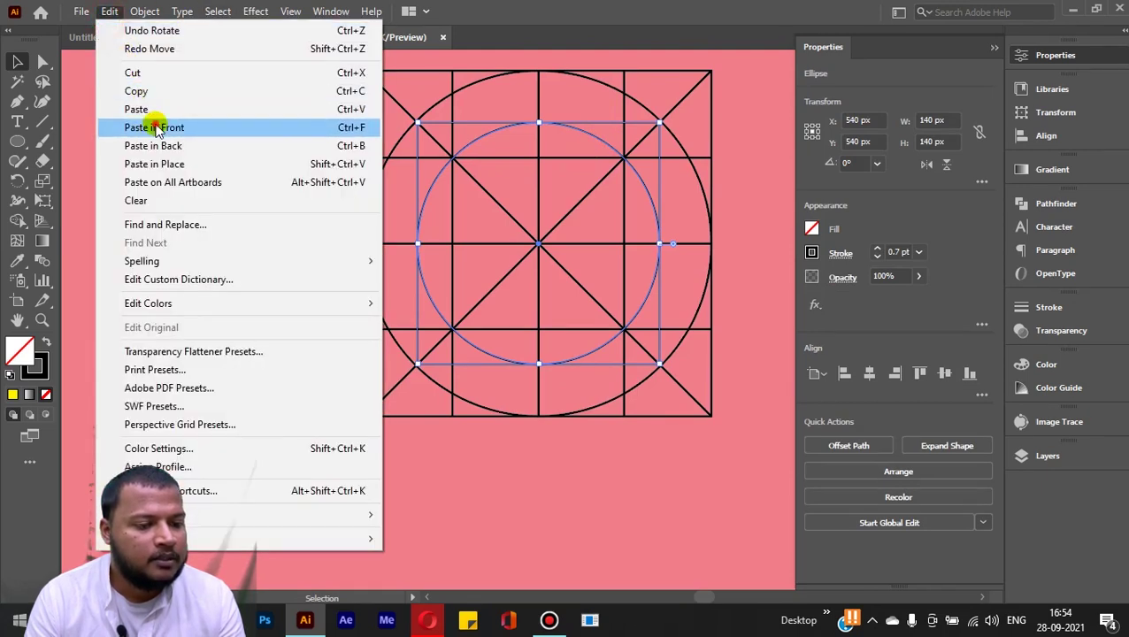
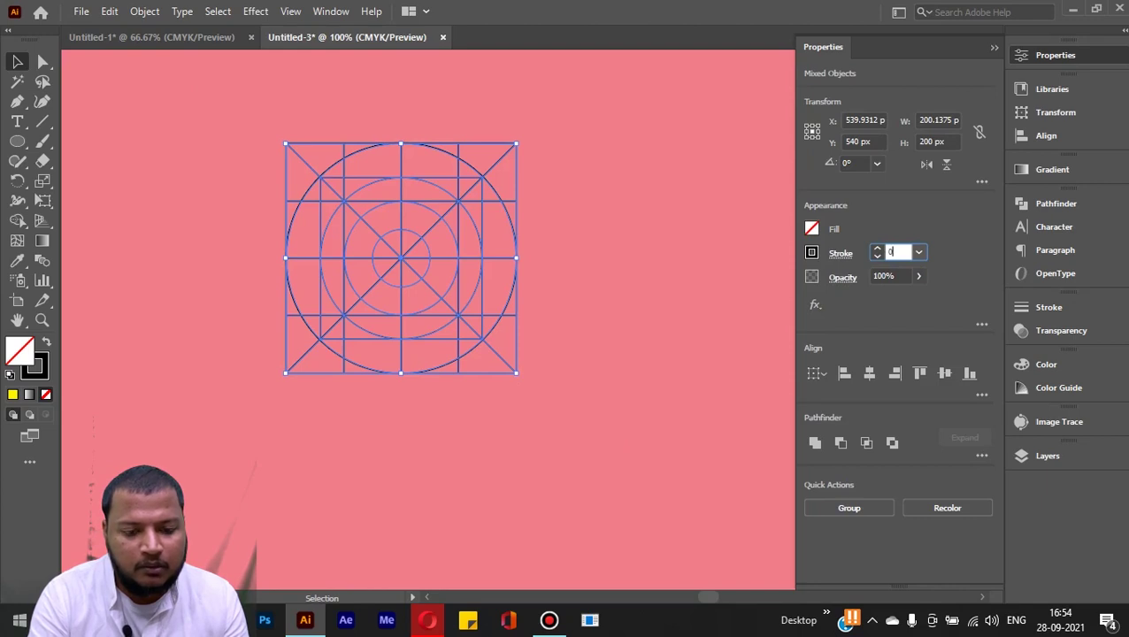
# - Set the stroke of all the grid shapes to 0.1 pt and color it dark blue, and deselect them
pyautogui.write('.1')
pyautogui.press('Return')
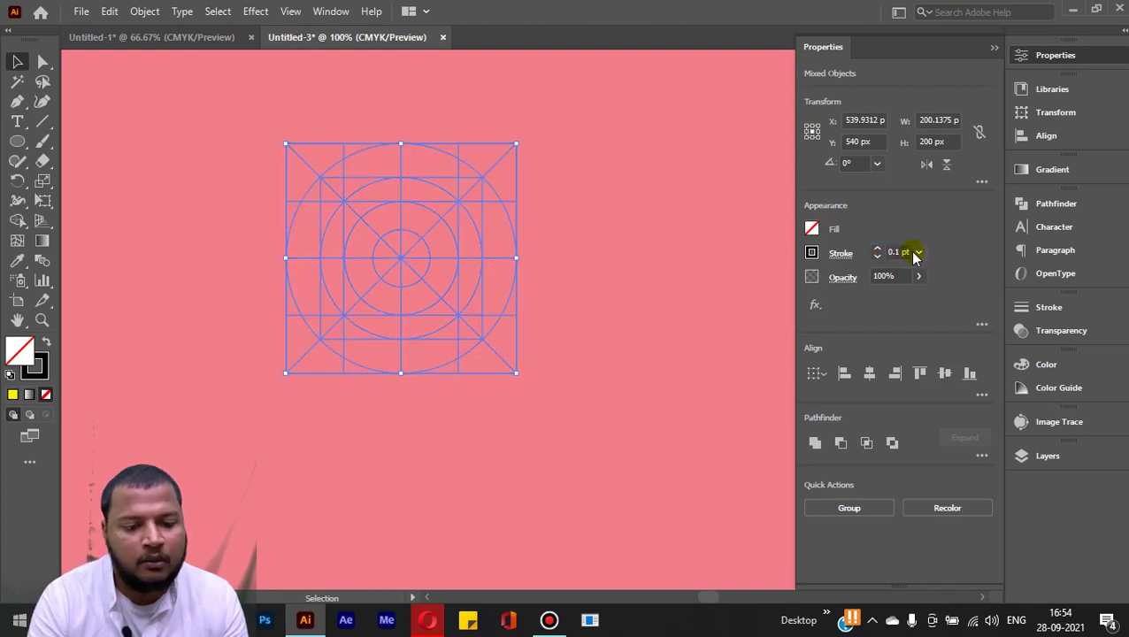
pyautogui.click(812, 254)
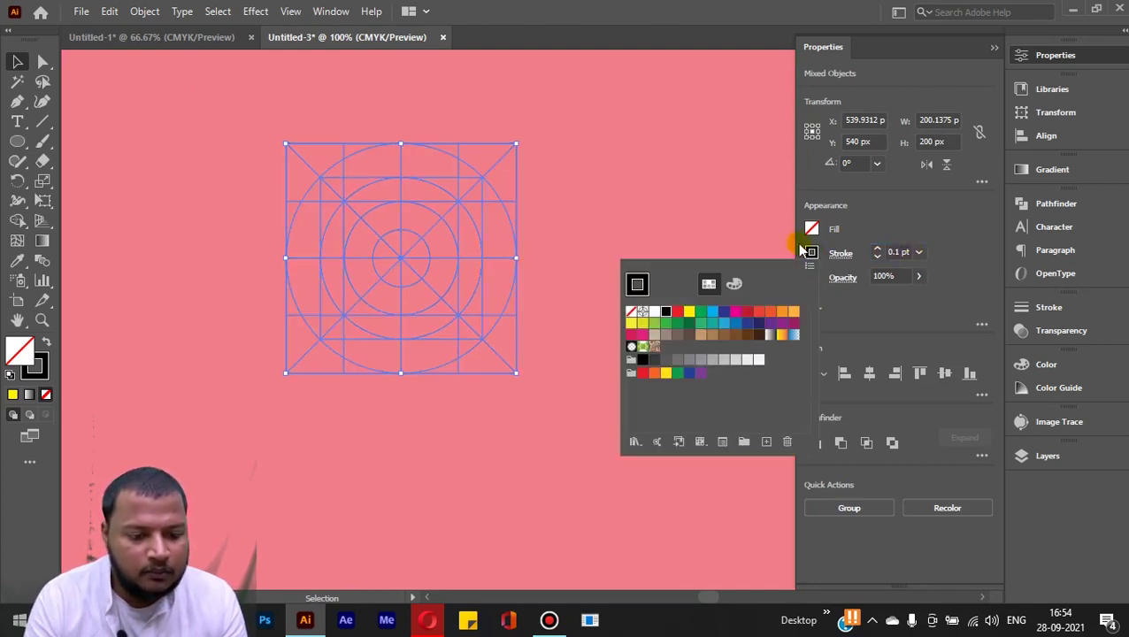
pyautogui.click(725, 312)
pyautogui.click(662, 171)
# - Select all the grid's lines, squares and circles, group them, and deselect the group
pyautogui.moveTo(221, 116); pyautogui.dragTo(471, 274)
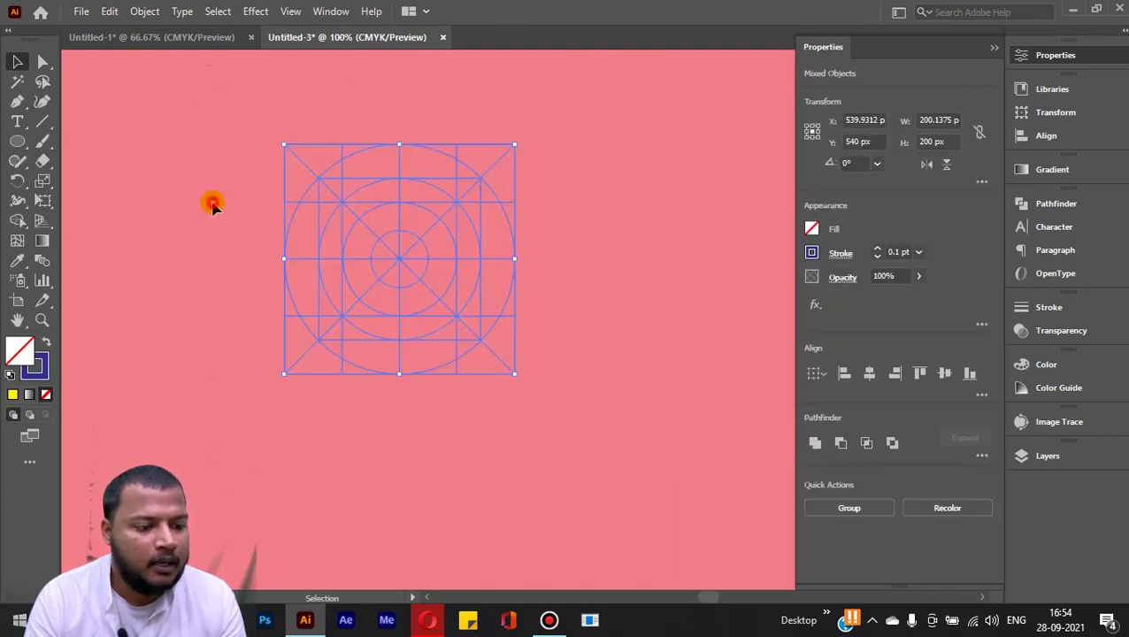
pyautogui.click(220, 108)
pyautogui.moveTo(627, 449); pyautogui.dragTo(471, 262)
pyautogui.rightClick(475, 268)
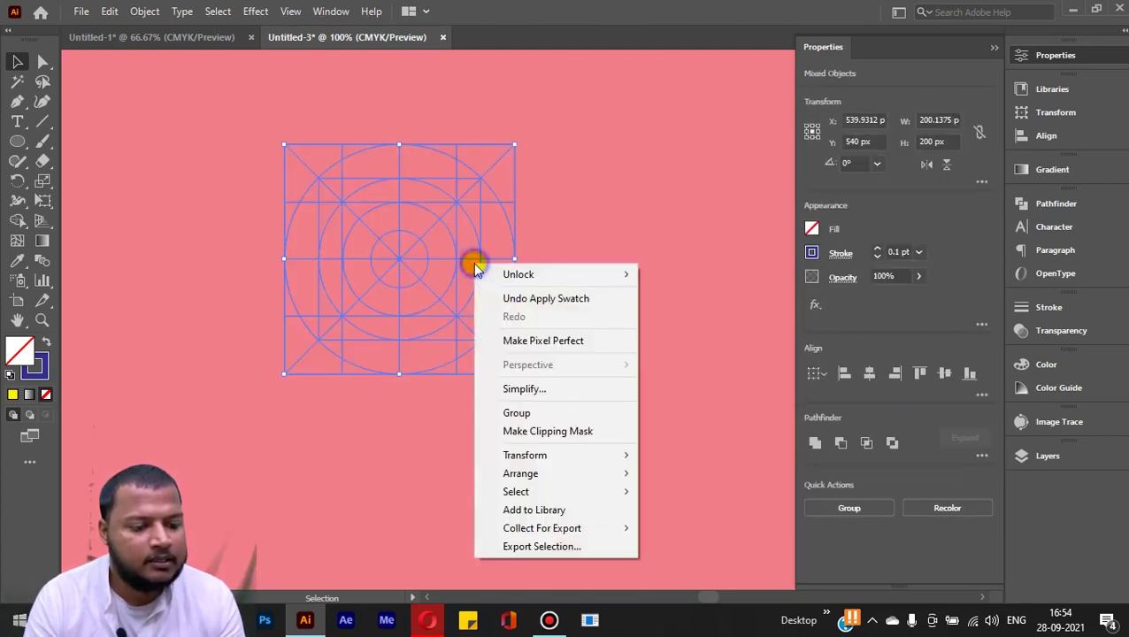
pyautogui.click(518, 412)
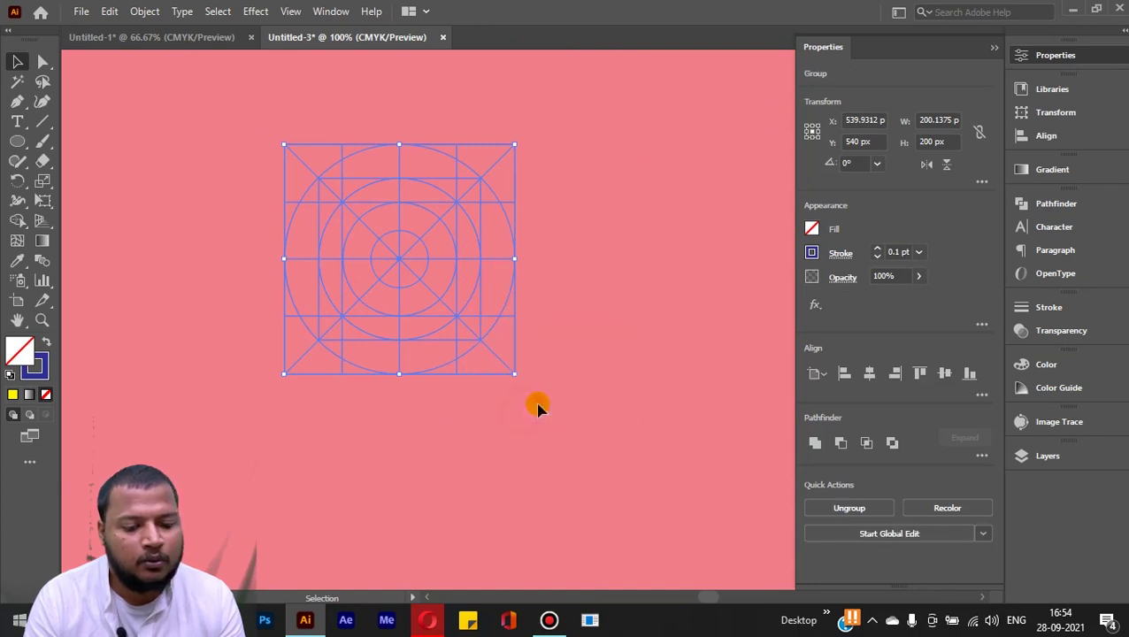
pyautogui.click(597, 352)
# - Lock the grid group in Layer 1 and test that it cannot be selected on the artboard
pyautogui.click(1048, 456)
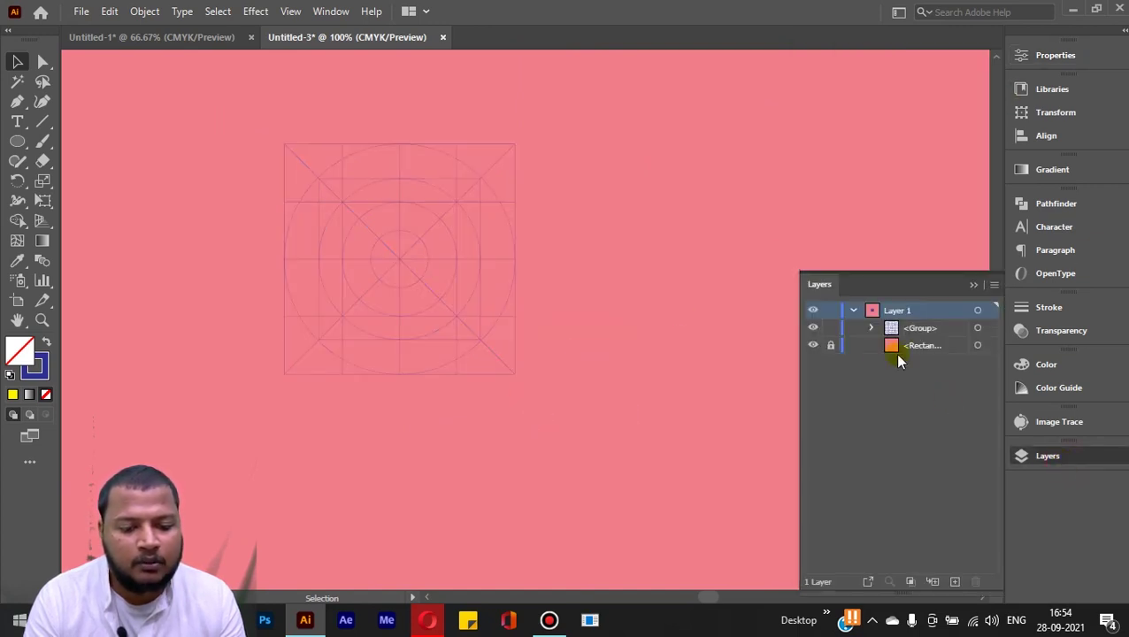
pyautogui.click(831, 328)
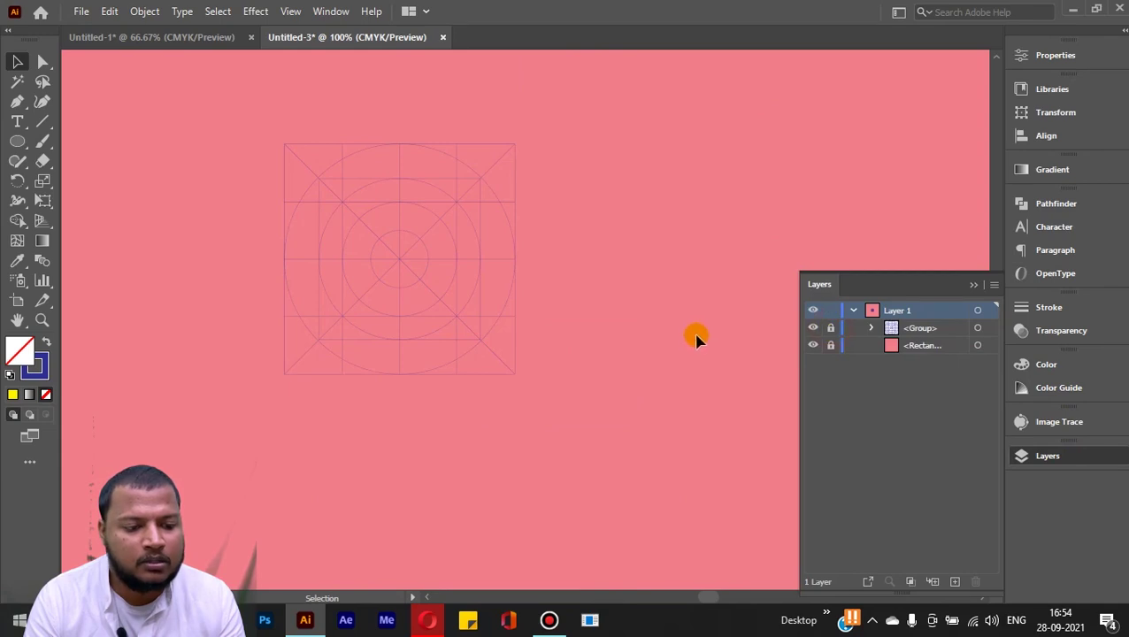
pyautogui.click(696, 333)
pyautogui.click(316, 171)
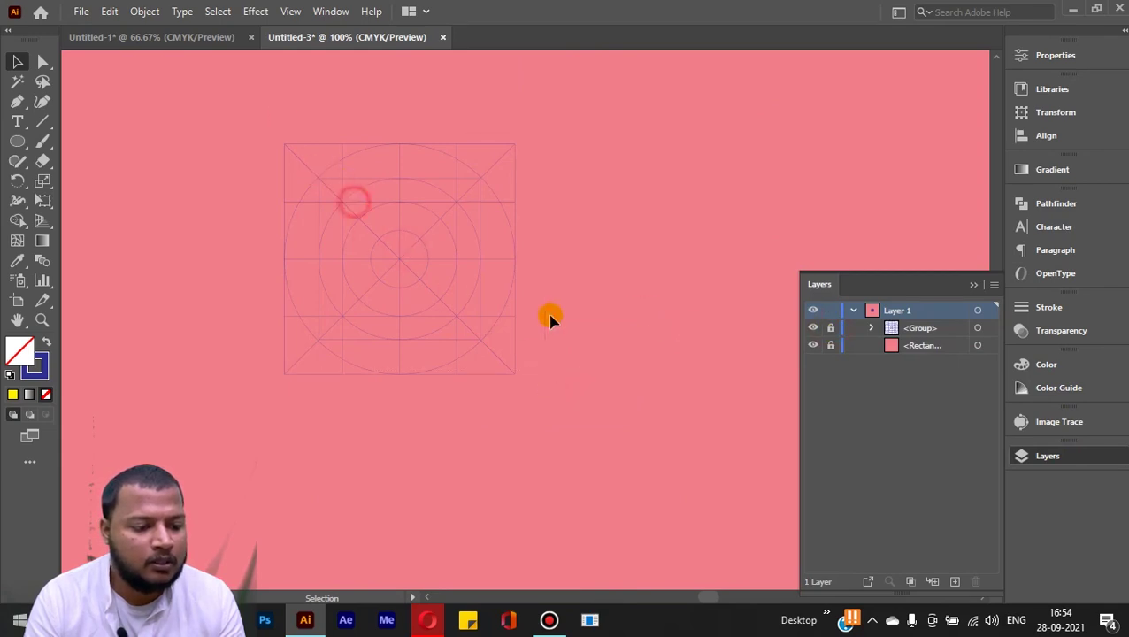
# - Add a new empty layer above Layer 1 for the logo shapes
pyautogui.scroll(-3, 497, 301)
pyautogui.scroll(2, 469, 317)
pyautogui.scroll(2, 461, 283)
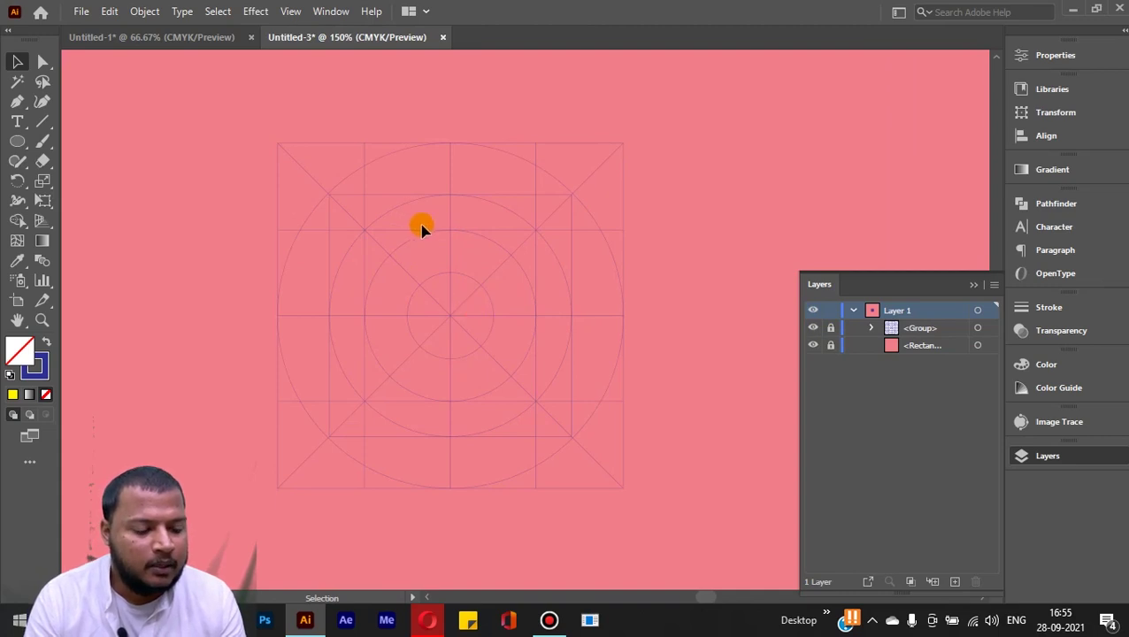
pyautogui.scroll(2, 449, 301)
pyautogui.scroll(-1, 469, 326)
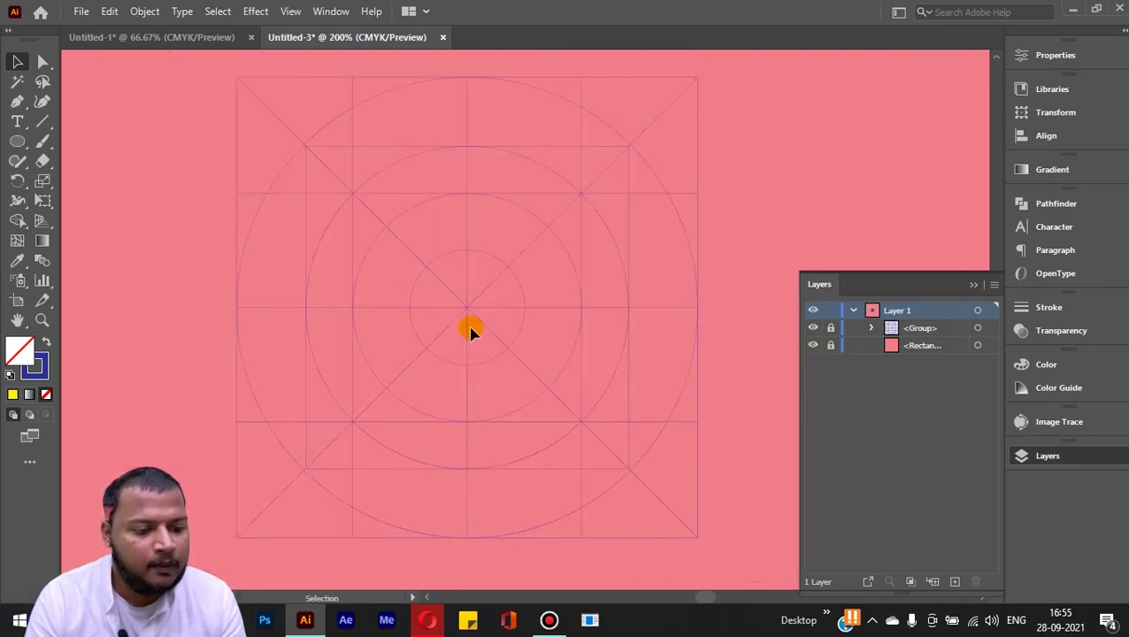
pyautogui.click(183, 130)
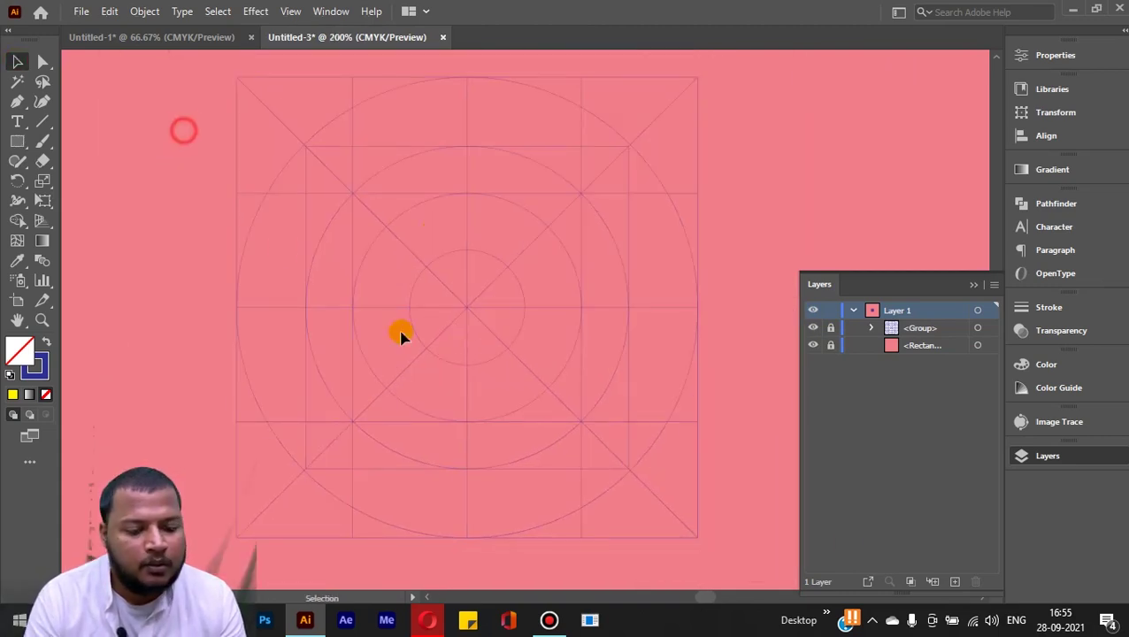
pyautogui.click(956, 582)
# - Draw a 140 px circle from the grid's center, matching the second-largest grid circle, on Layer 2
pyautogui.click(17, 140)
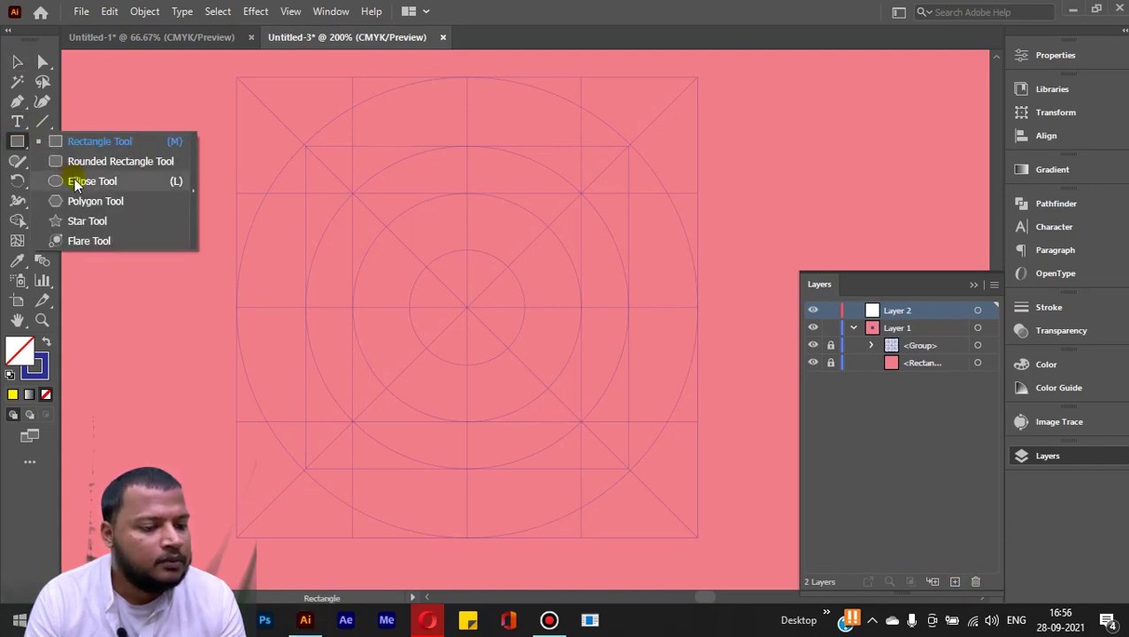
pyautogui.click(77, 183)
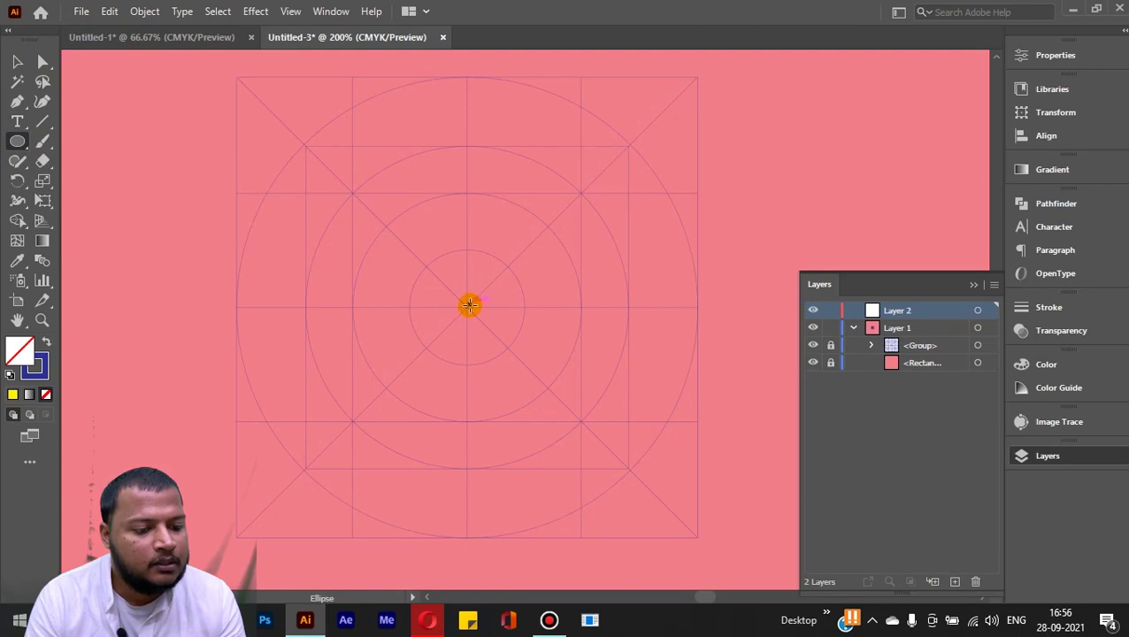
pyautogui.moveTo(469, 305); pyautogui.dragTo(628, 448)
pyautogui.scroll(-1, 552, 379)
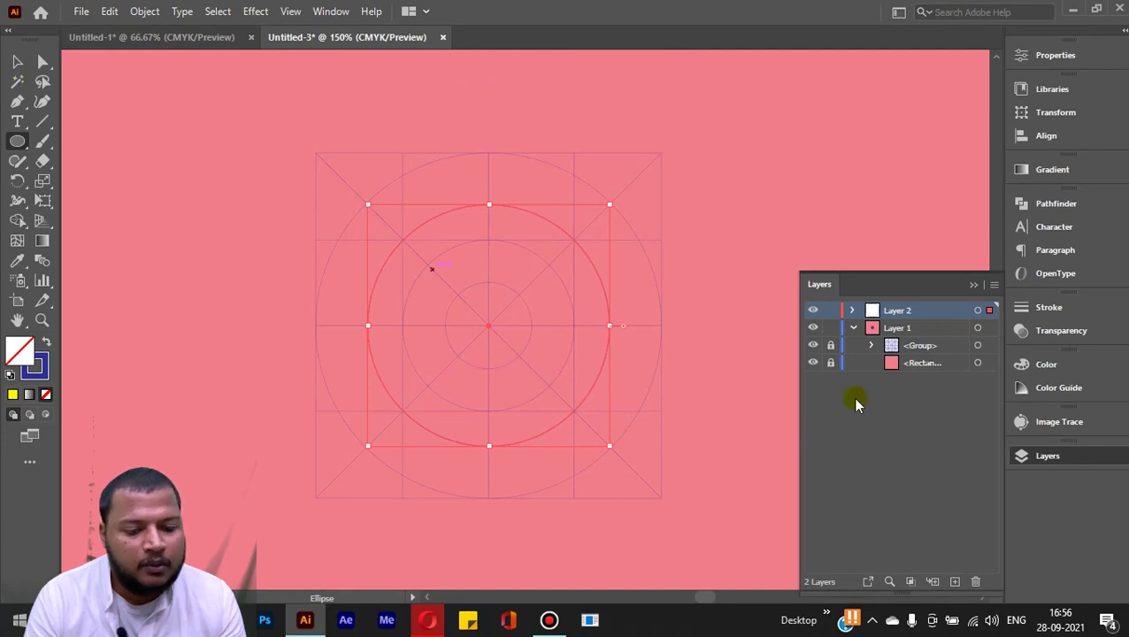
# - Hide the pink background rectangle in Layer 1
pyautogui.click(813, 363)
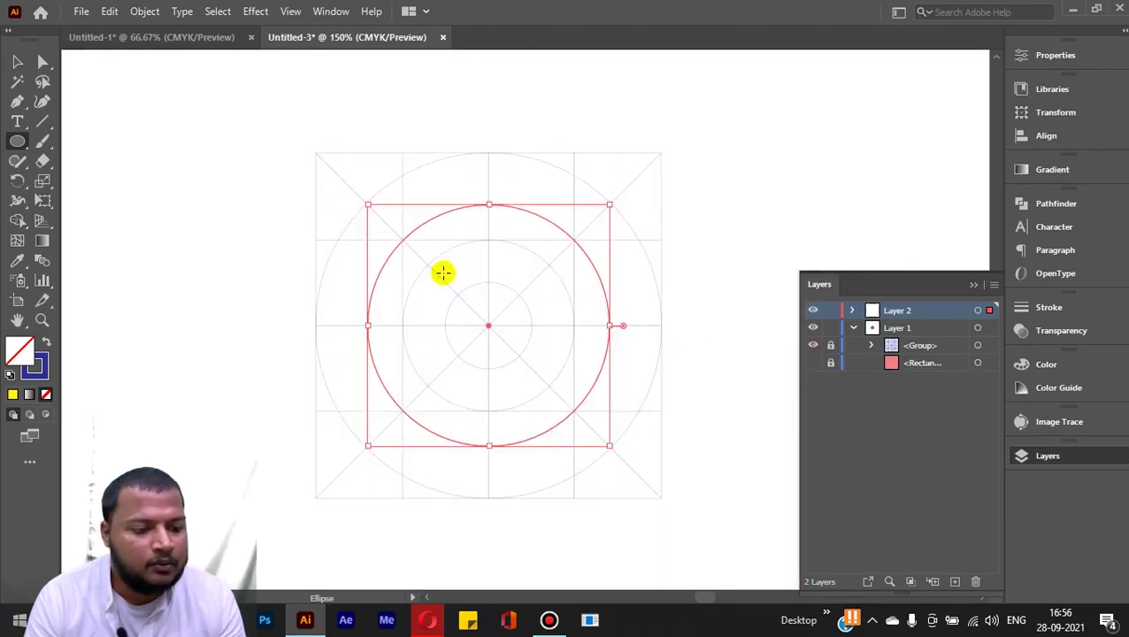
pyautogui.scroll(2, 443, 274)
pyautogui.scroll(-1, 564, 347)
pyautogui.scroll(1, 574, 275)
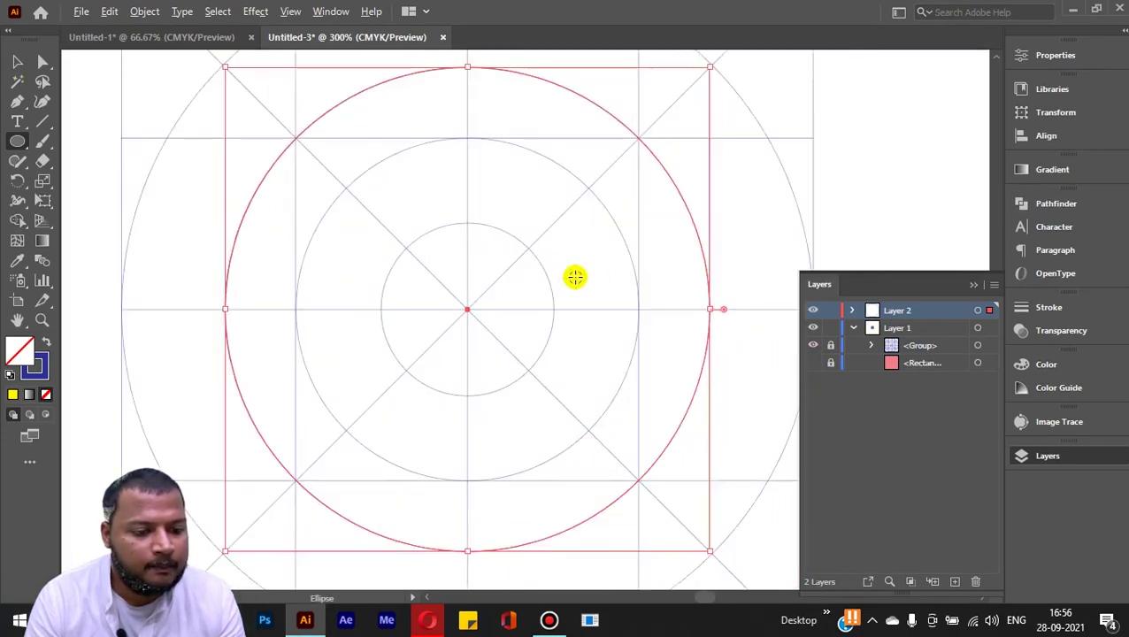
pyautogui.scroll(-1, 675, 143)
# - Give the new 140 px circle on Layer 2 a 1 pt black stroke and deselect it
pyautogui.click(1056, 56)
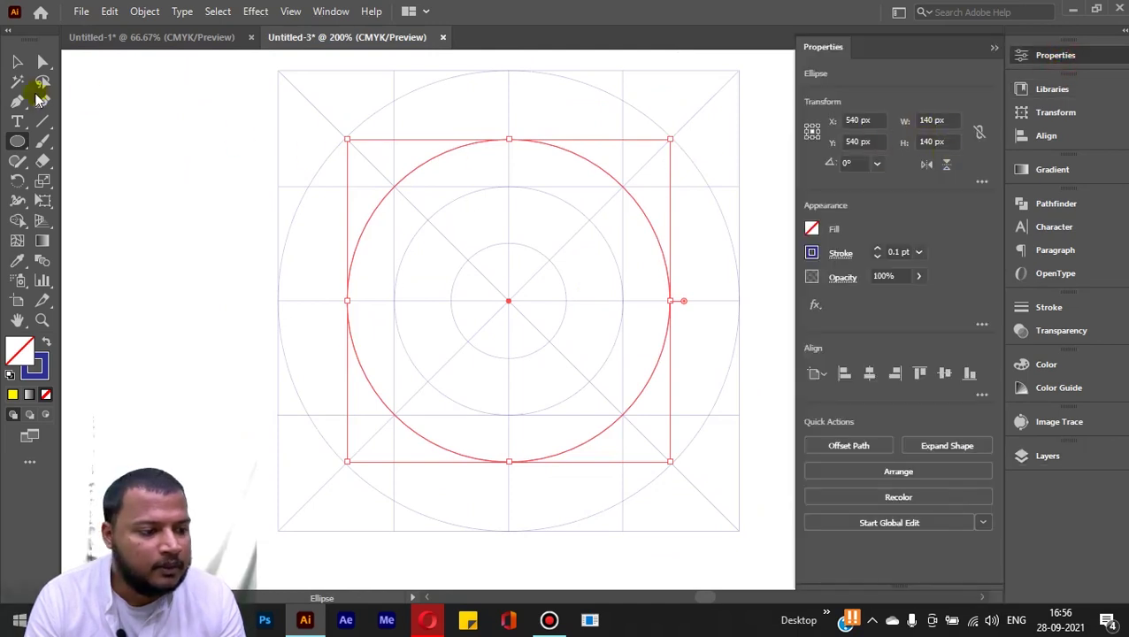
pyautogui.press('v')
pyautogui.click(537, 181)
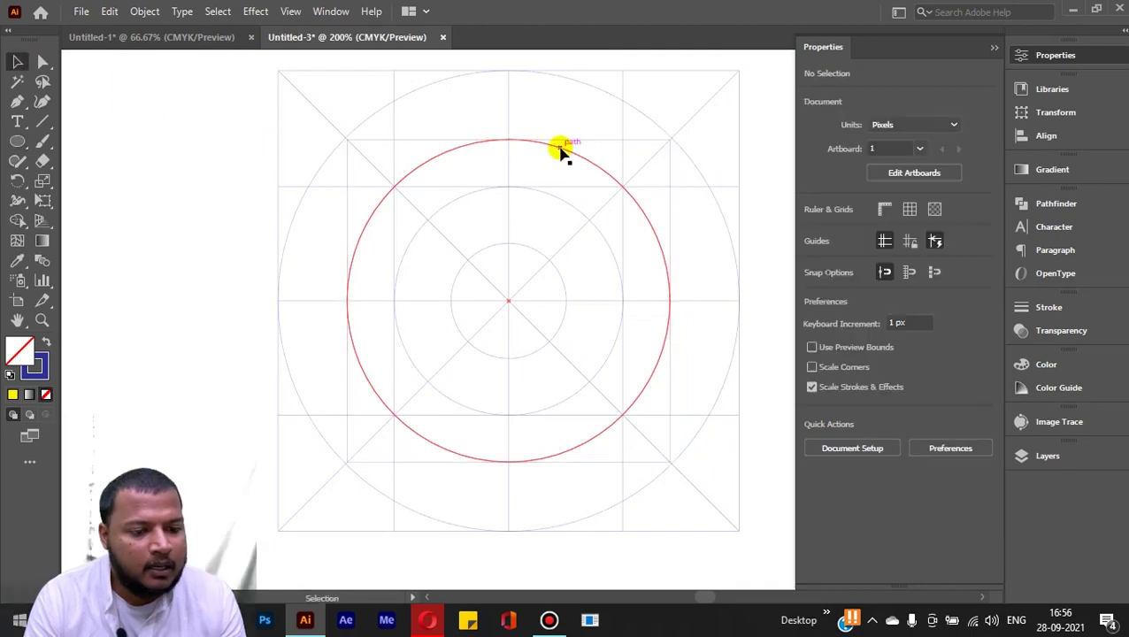
pyautogui.click(571, 151)
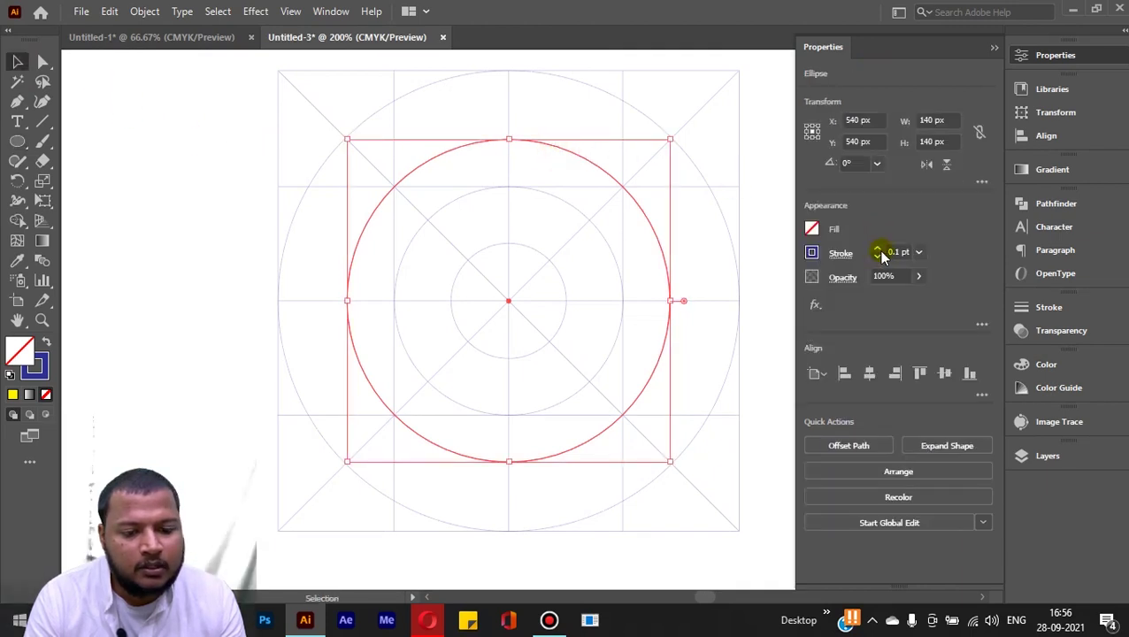
pyautogui.click(898, 252)
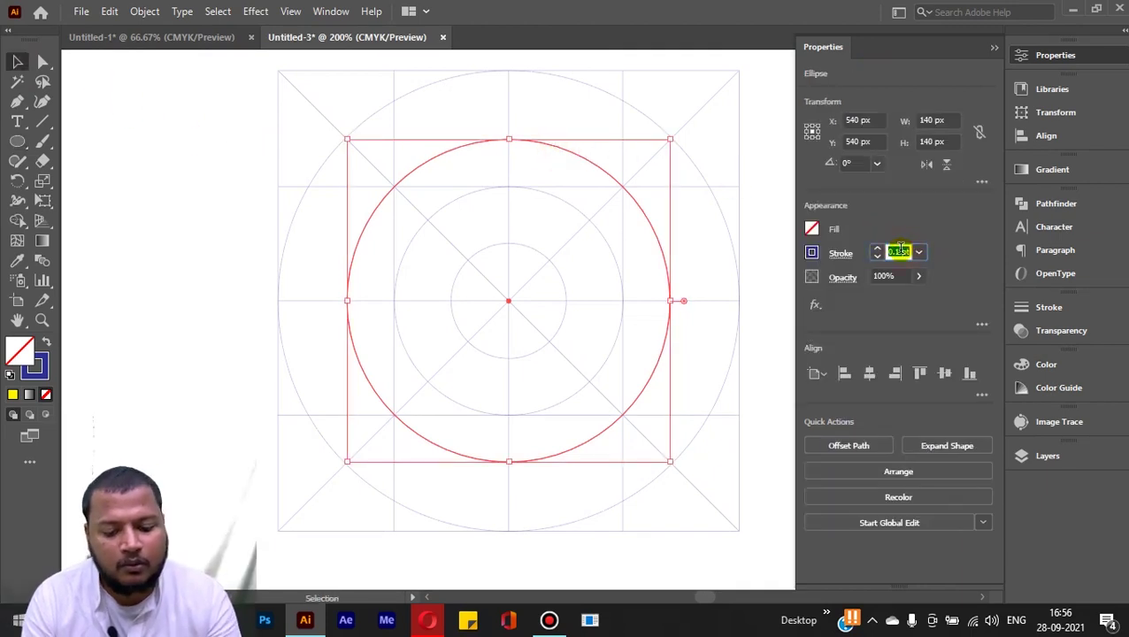
pyautogui.write('1')
pyautogui.press('Return')
pyautogui.click(811, 252)
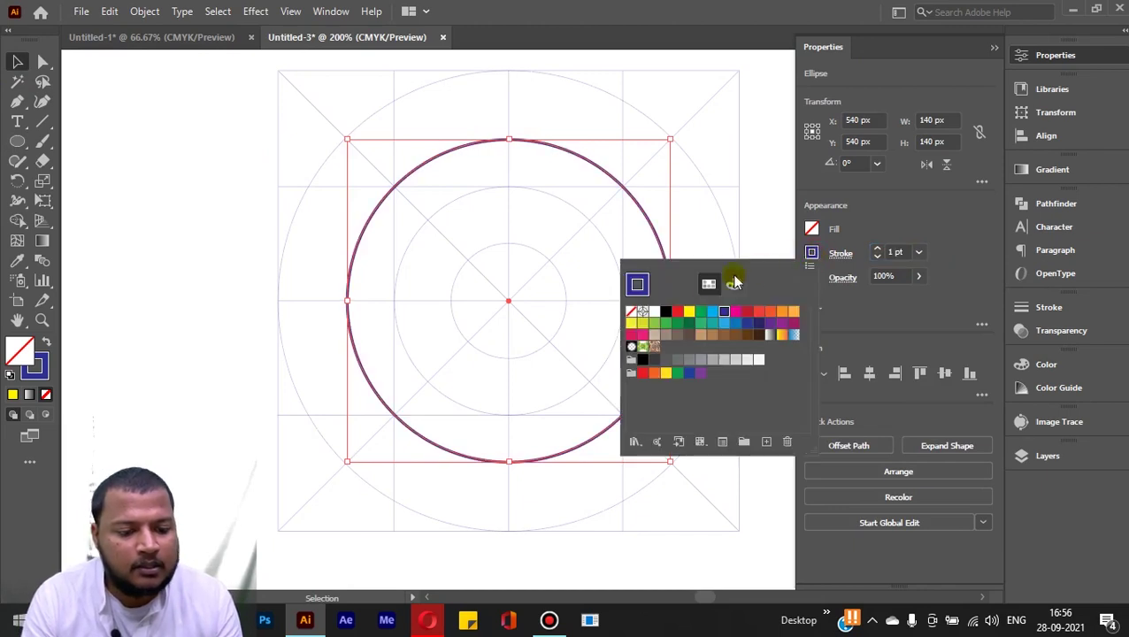
pyautogui.click(666, 312)
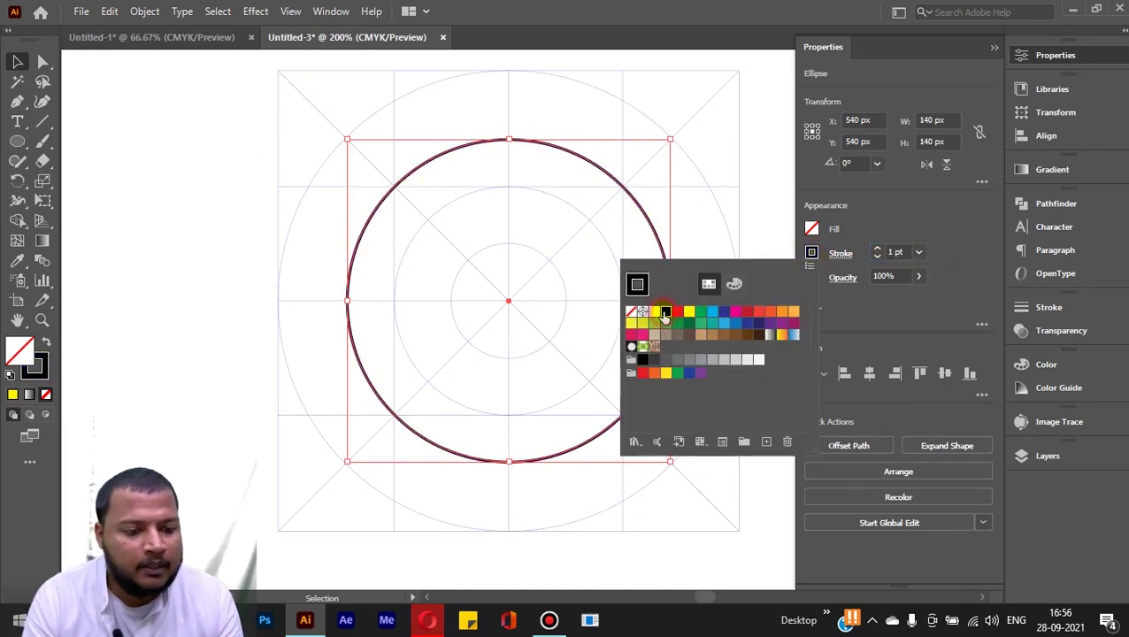
pyautogui.click(16, 62)
pyautogui.scroll(-1, 423, 245)
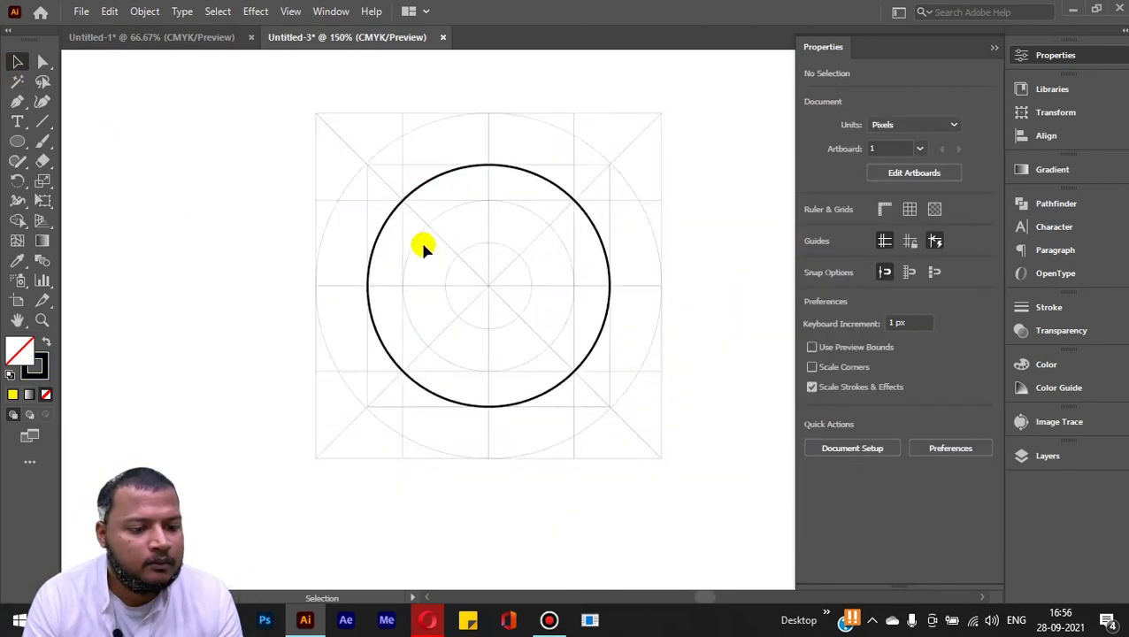
# - Copy the black 140 px circle and paste the duplicate in front, directly over the original
pyautogui.scroll(1, 600, 164)
pyautogui.click(723, 188)
pyautogui.click(651, 172)
pyautogui.click(106, 11)
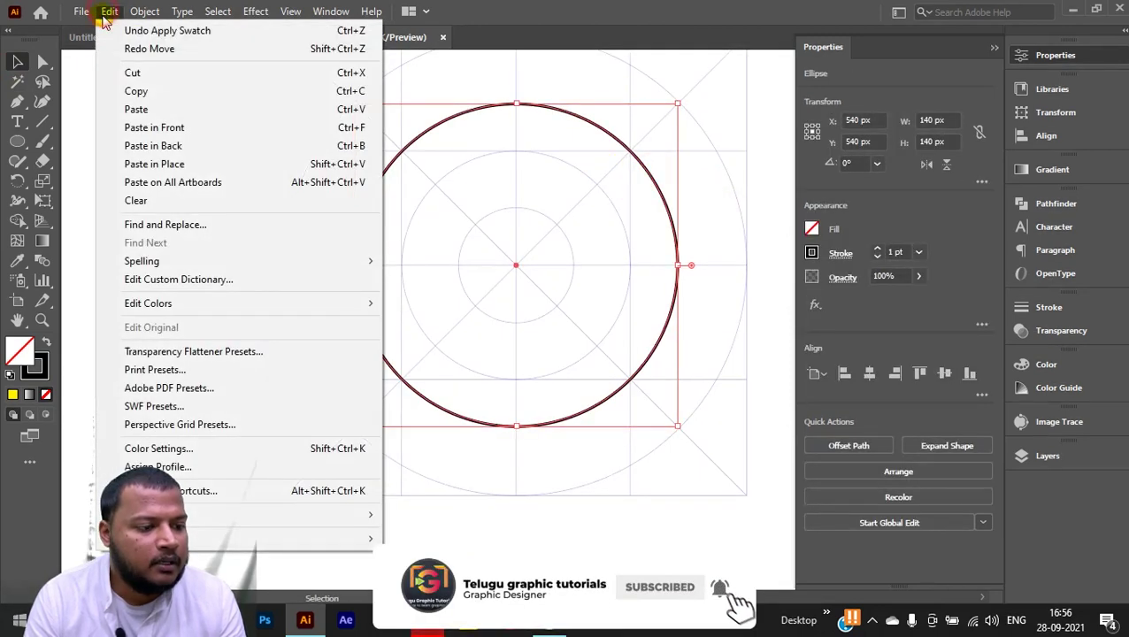
pyautogui.click(112, 16)
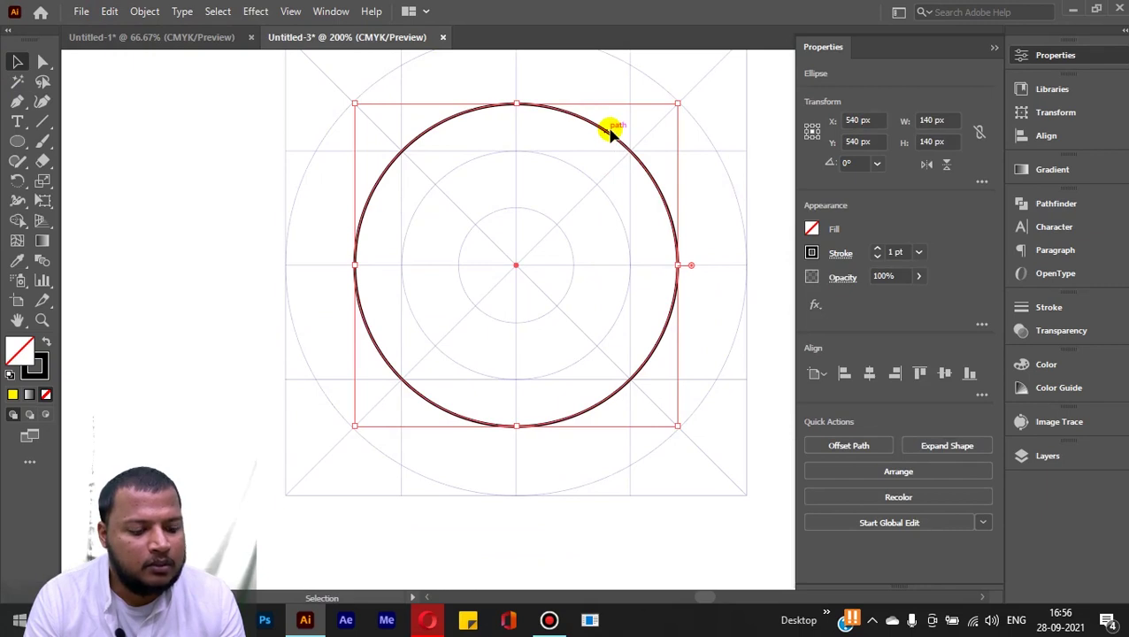
pyautogui.press('a')
pyautogui.press('v')
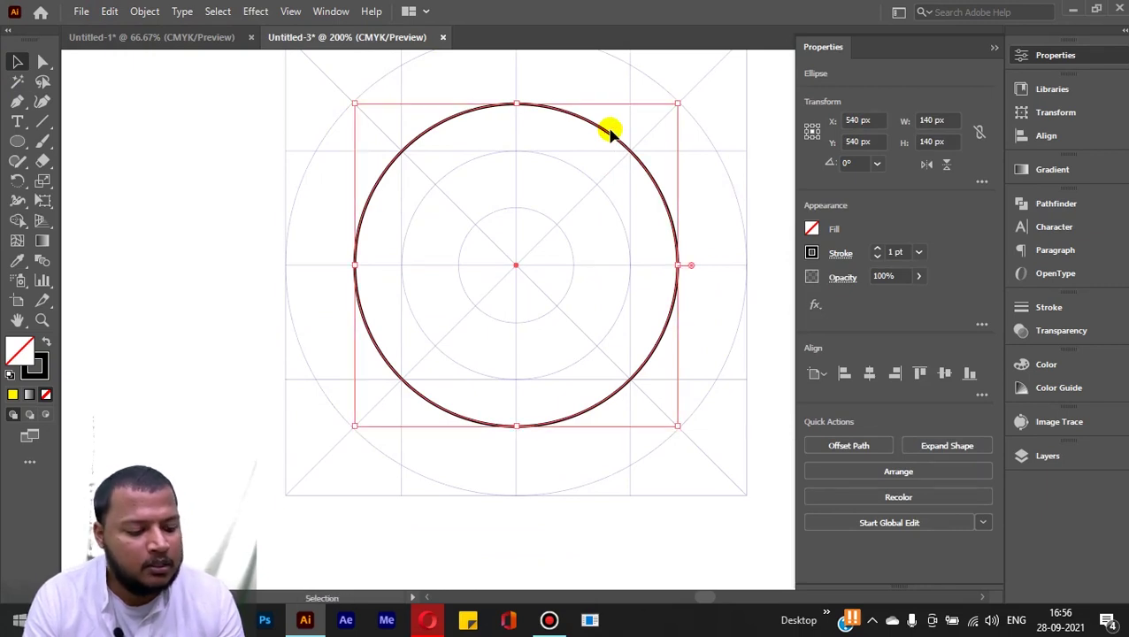
pyautogui.press('a')
pyautogui.press('v')
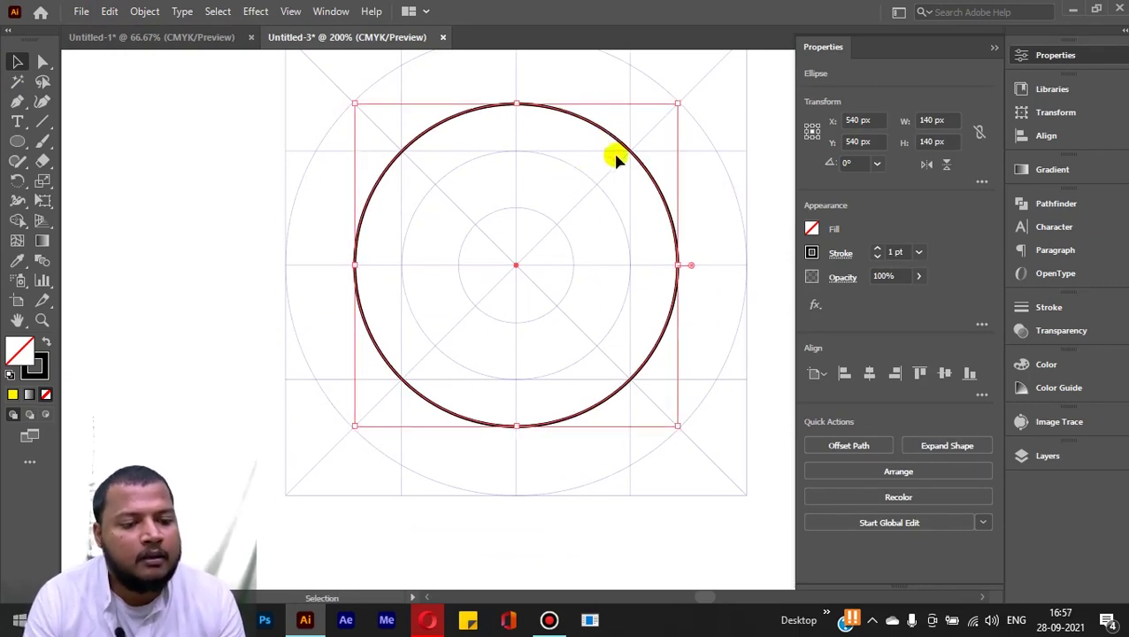
pyautogui.moveTo(626, 148)
pyautogui.mouseDown()
pyautogui.moveTo(607, 179)
pyautogui.moveTo(625, 144)
pyautogui.mouseUp()
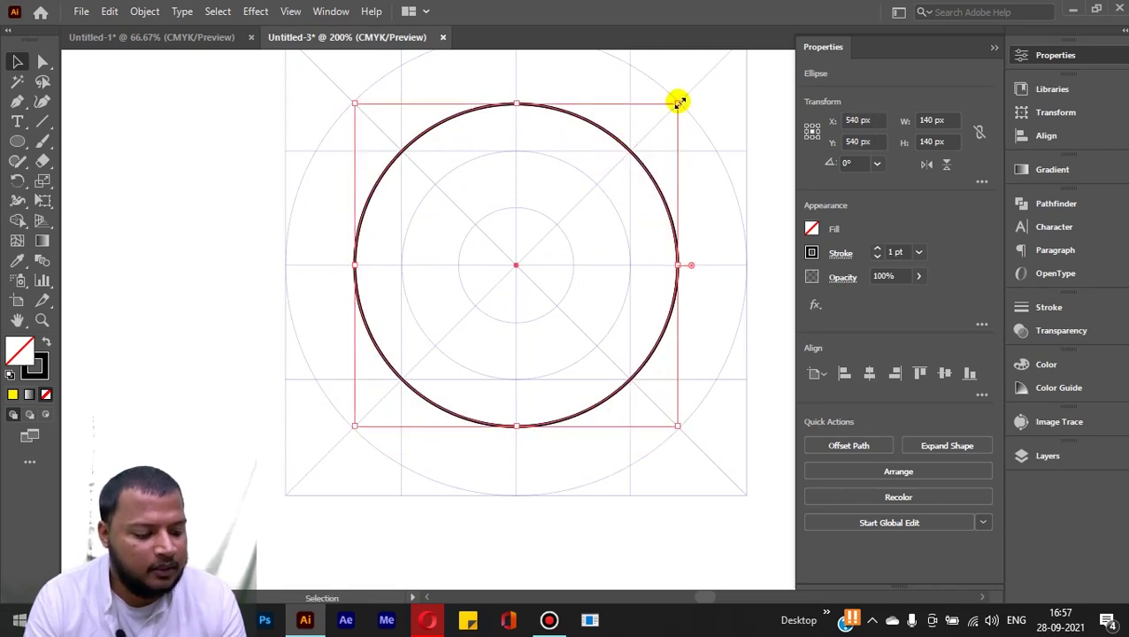
# - Scale the duplicate circle proportionally about its center to about 119 px and set its stroke to 15 pt
pyautogui.moveTo(678, 103); pyautogui.dragTo(671, 150)
pyautogui.moveTo(678, 105)
pyautogui.mouseDown()
pyautogui.moveTo(676, 153)
pyautogui.moveTo(637, 146)
pyautogui.moveTo(654, 125)
pyautogui.mouseUp()
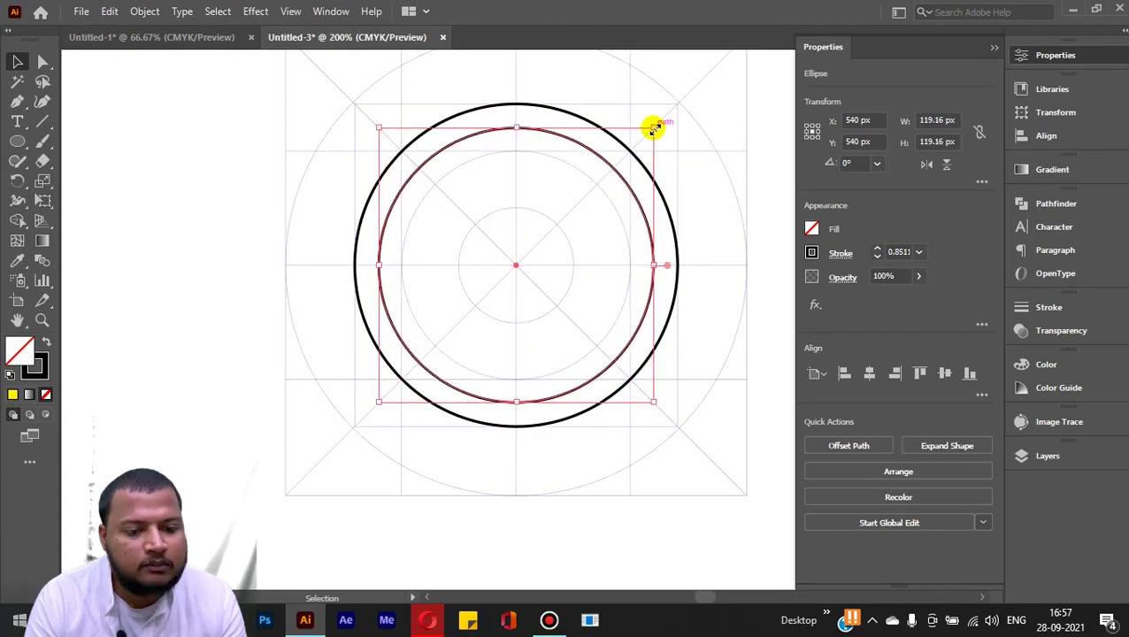
pyautogui.click(900, 252)
pyautogui.write('15')
pyautogui.press('Return')
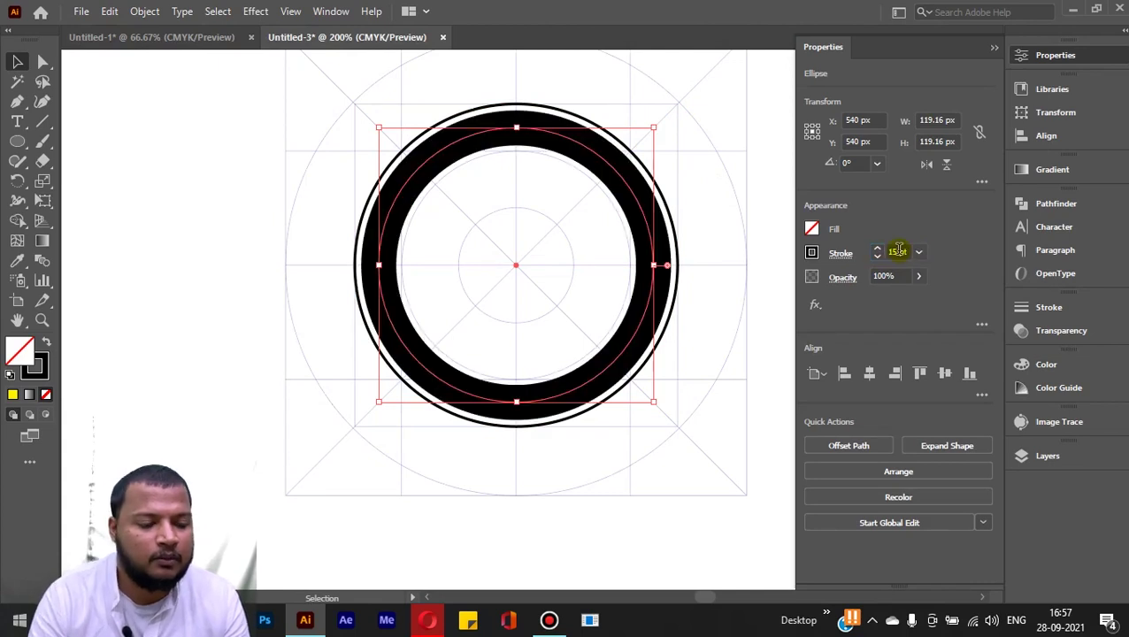
# - Align the top edges of the thick inner circle and the thin outer circle, and deselect them
pyautogui.keyDown('shift'); pyautogui.click(537, 105); pyautogui.keyUp('shift')
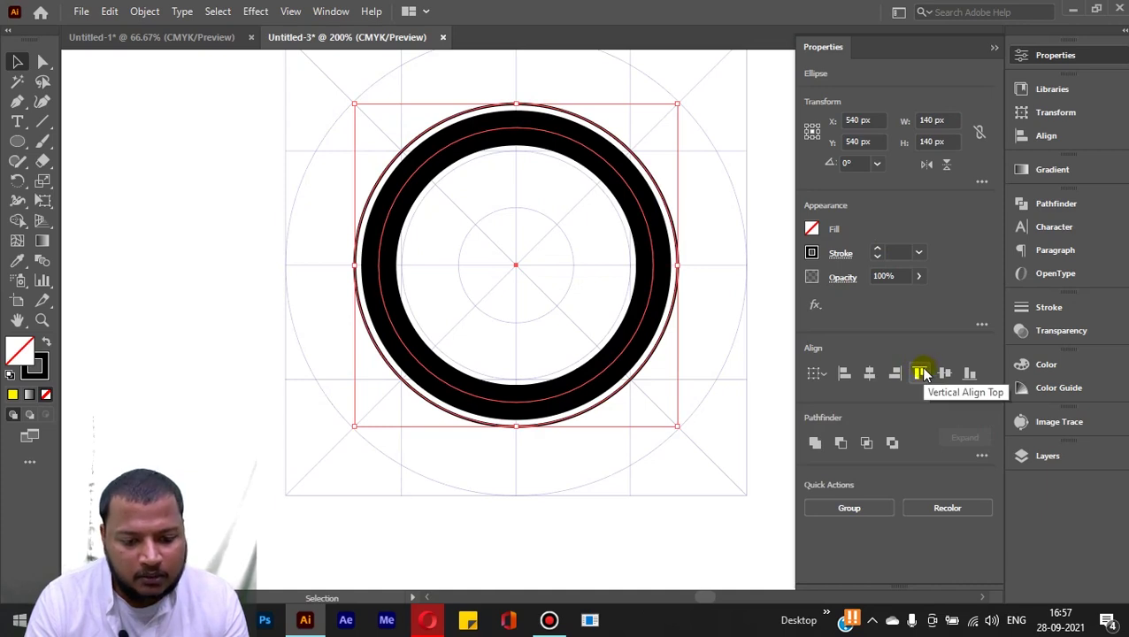
pyautogui.click(922, 372)
pyautogui.keyDown('ctrl'); pyautogui.click(516, 78); pyautogui.keyUp('ctrl')
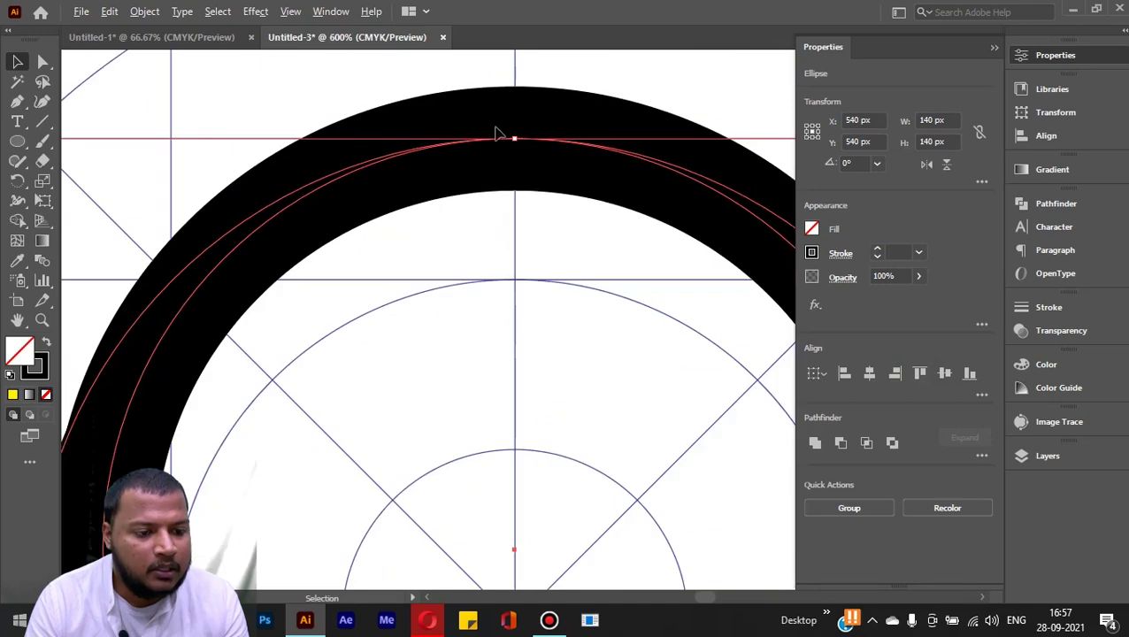
pyautogui.hotkey('ctrl', '1')
pyautogui.click(474, 345)
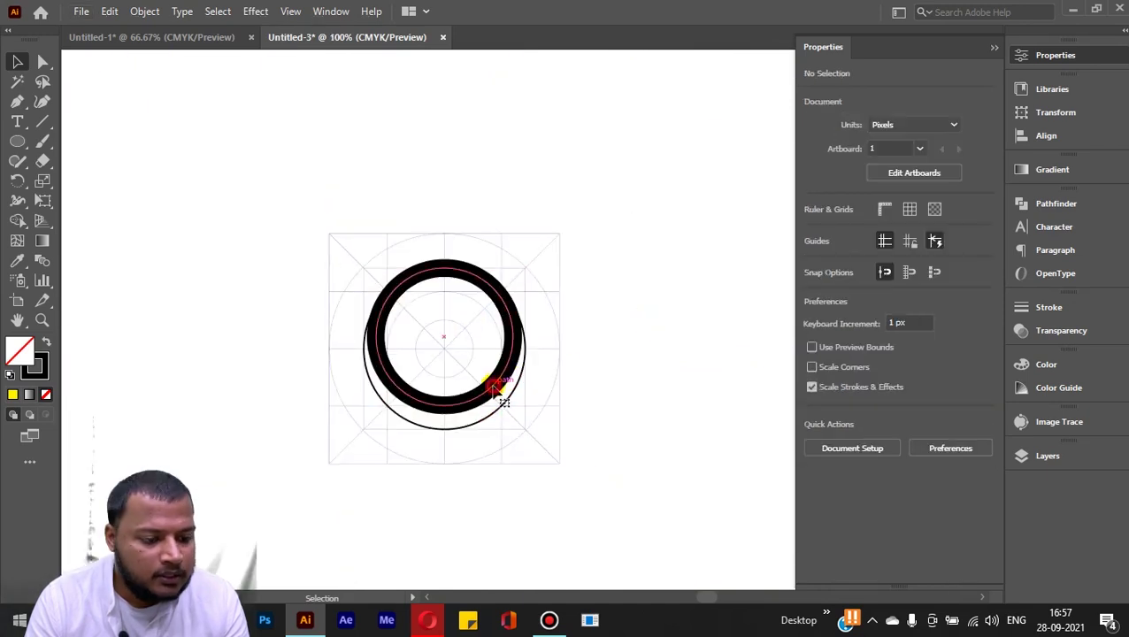
# - Rotate both black circles together 45° counterclockwise so their meeting point lies on the grid's diagonal, and deselect them
pyautogui.click(504, 416)
pyautogui.moveTo(504, 415); pyautogui.dragTo(595, 370)
pyautogui.keyDown('shift'); pyautogui.click(591, 378); pyautogui.keyUp('shift')
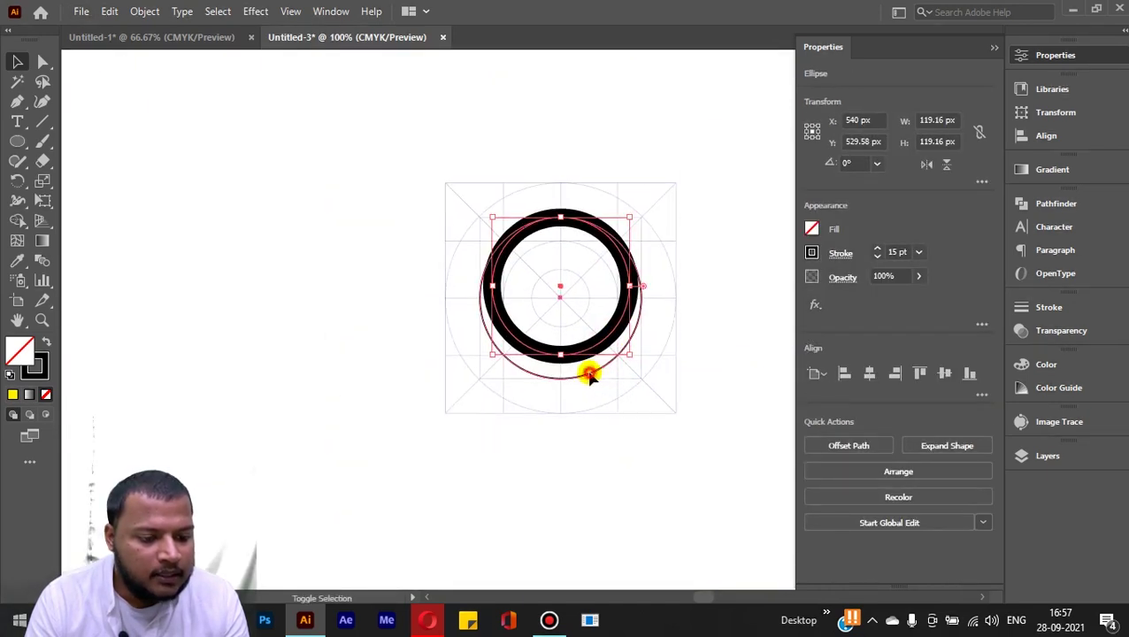
pyautogui.hotkey('ctrl', '=')
pyautogui.hotkey('ctrl', '=')
pyautogui.hotkey('ctrl', '=')
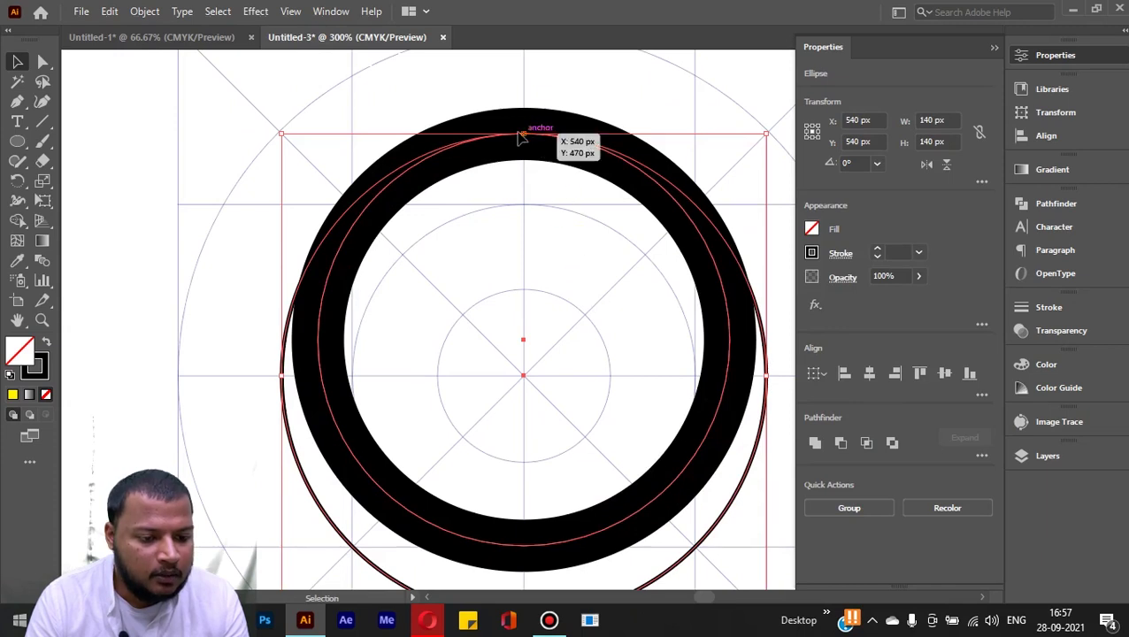
pyautogui.scroll(-2, 442, 295)
pyautogui.hscroll(1, 442, 294)
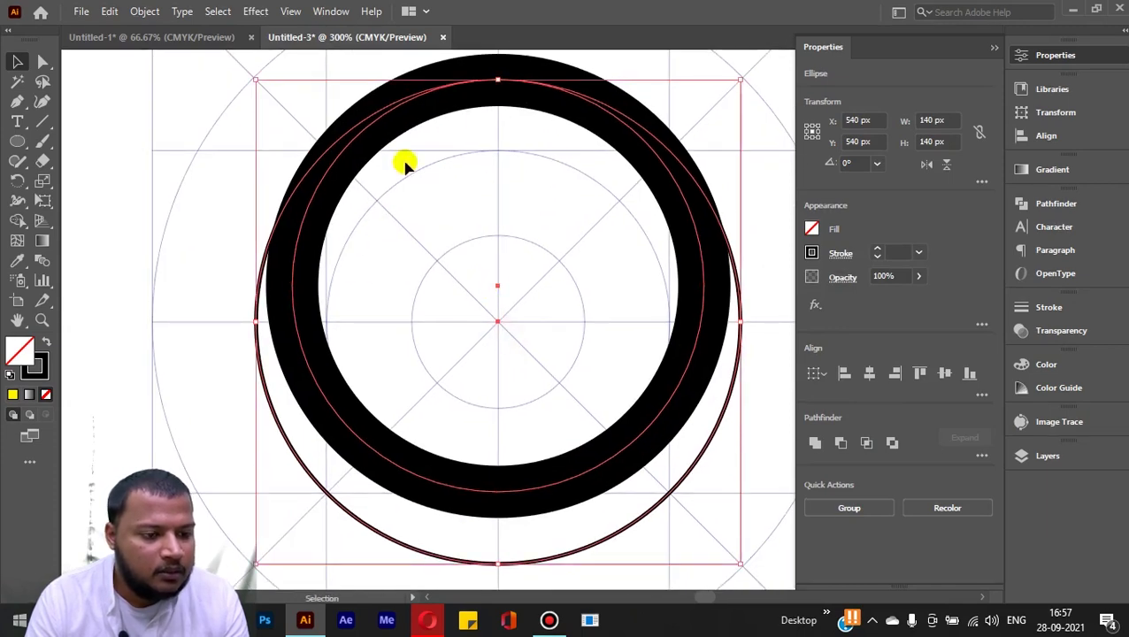
pyautogui.click(489, 84)
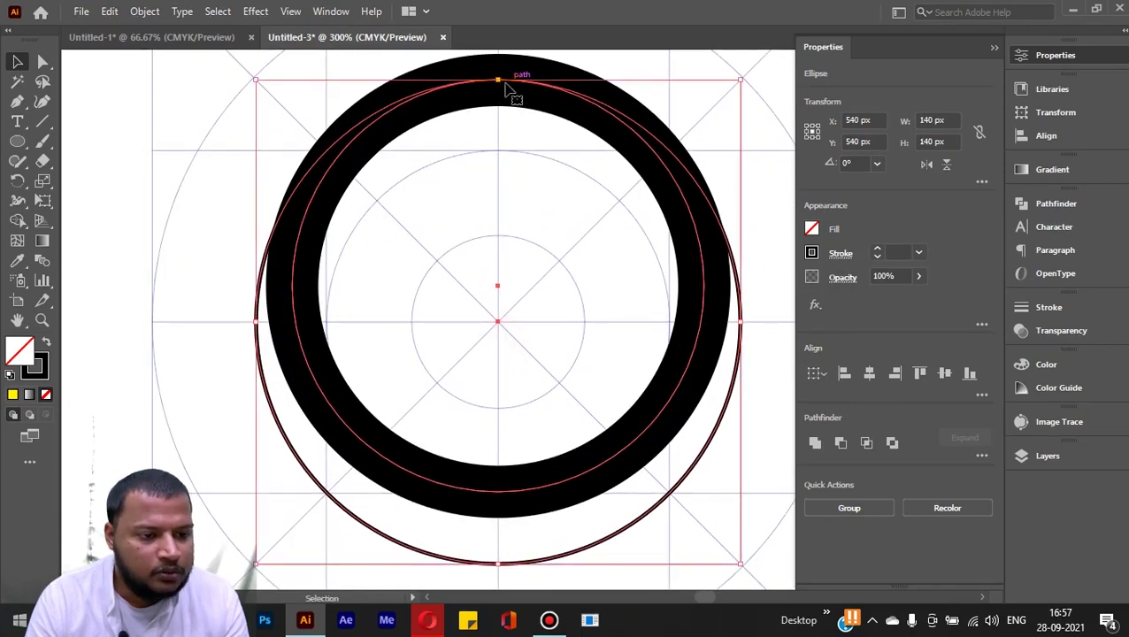
pyautogui.scroll(-1, 541, 276)
pyautogui.moveTo(490, 280); pyautogui.dragTo(506, 302)
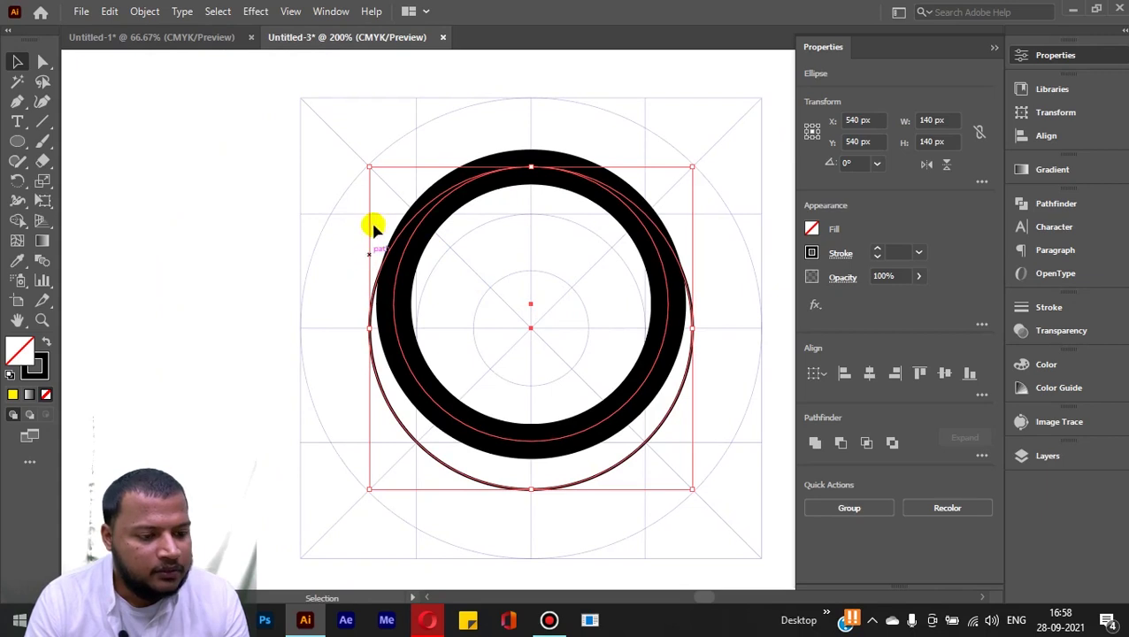
pyautogui.moveTo(367, 160); pyautogui.dragTo(225, 214)
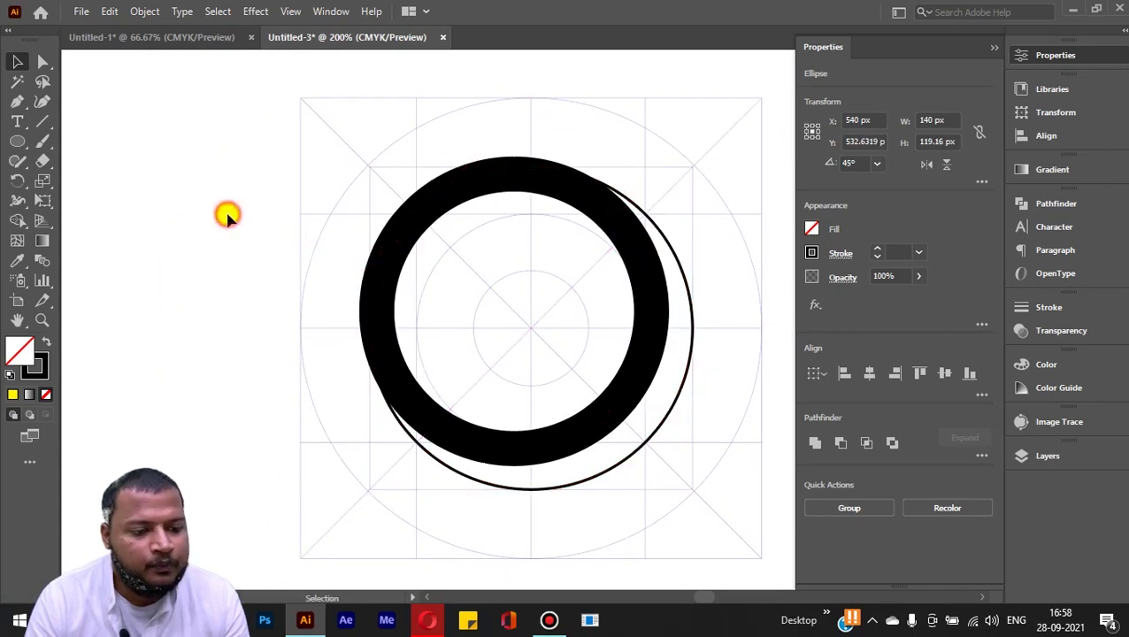
pyautogui.click(224, 214)
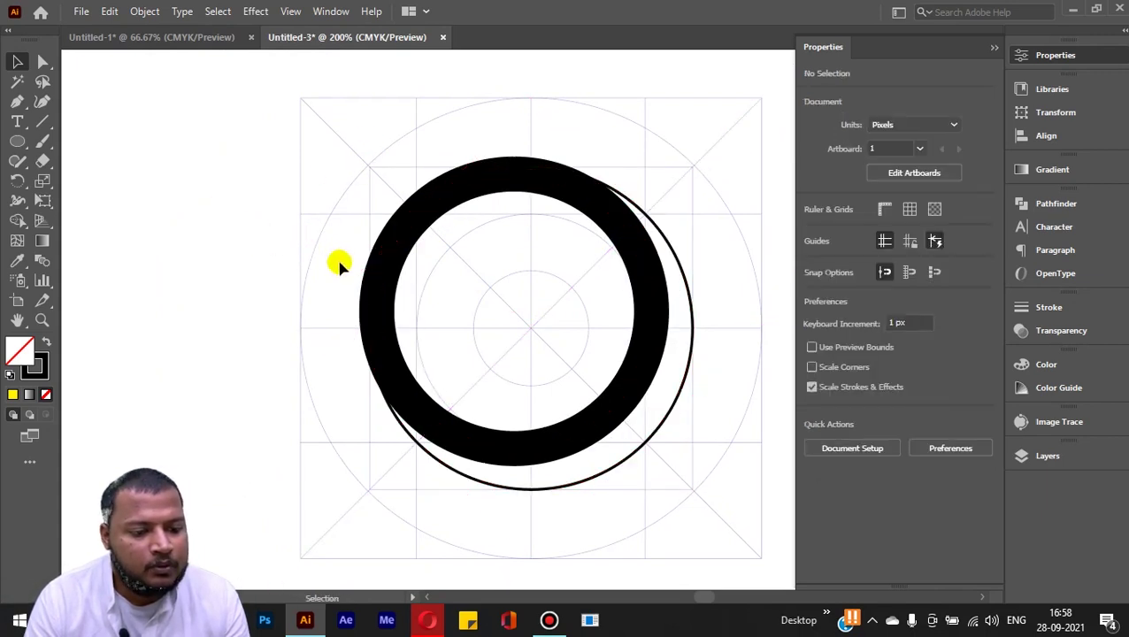
# - Align the thick circle's 15 pt stroke to the inside of its path, and deselect it
pyautogui.click(422, 213)
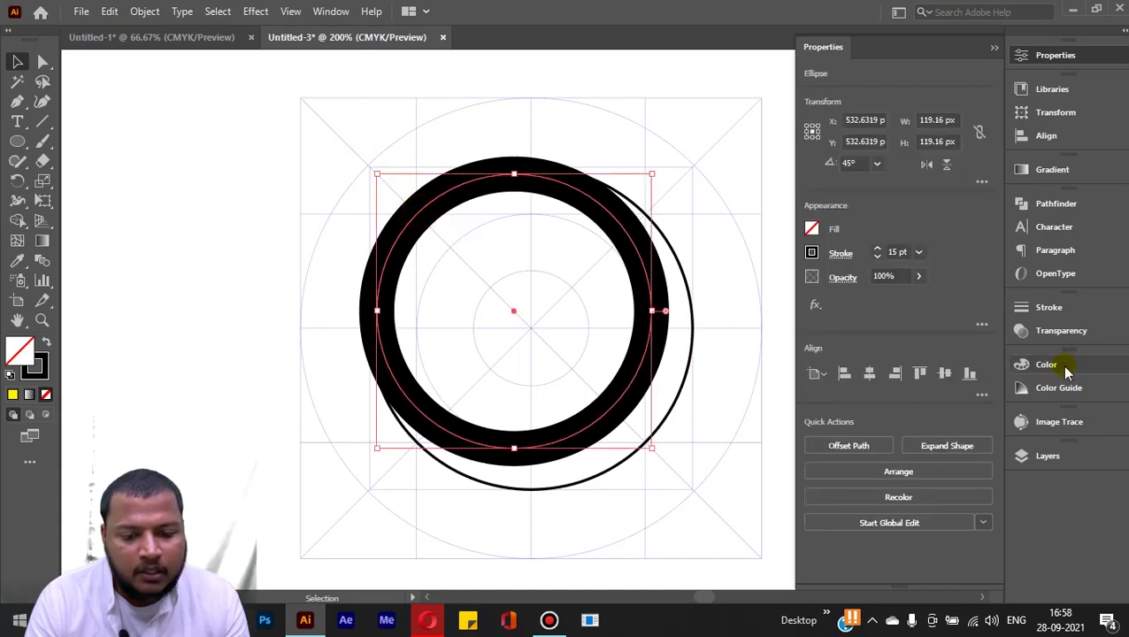
pyautogui.click(330, 11)
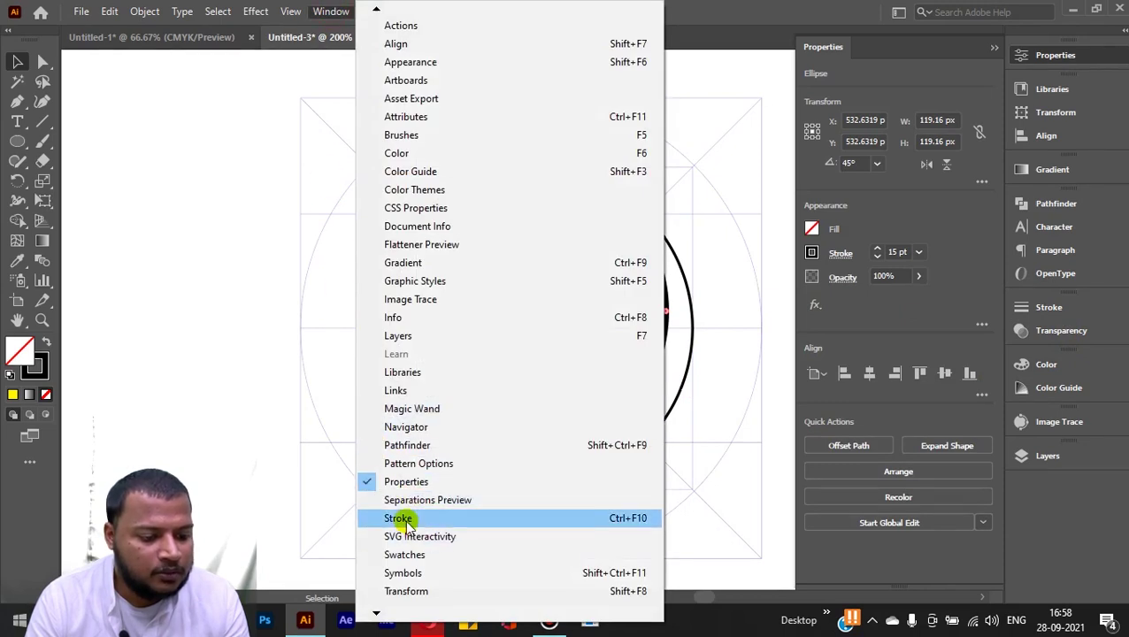
pyautogui.click(420, 519)
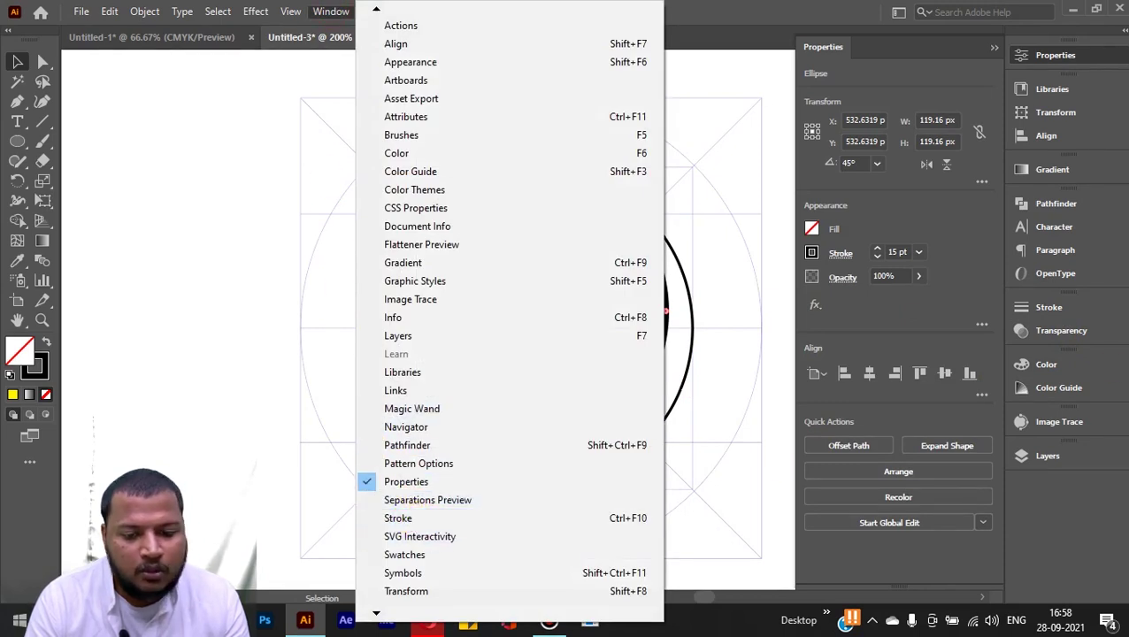
pyautogui.click(1097, 307)
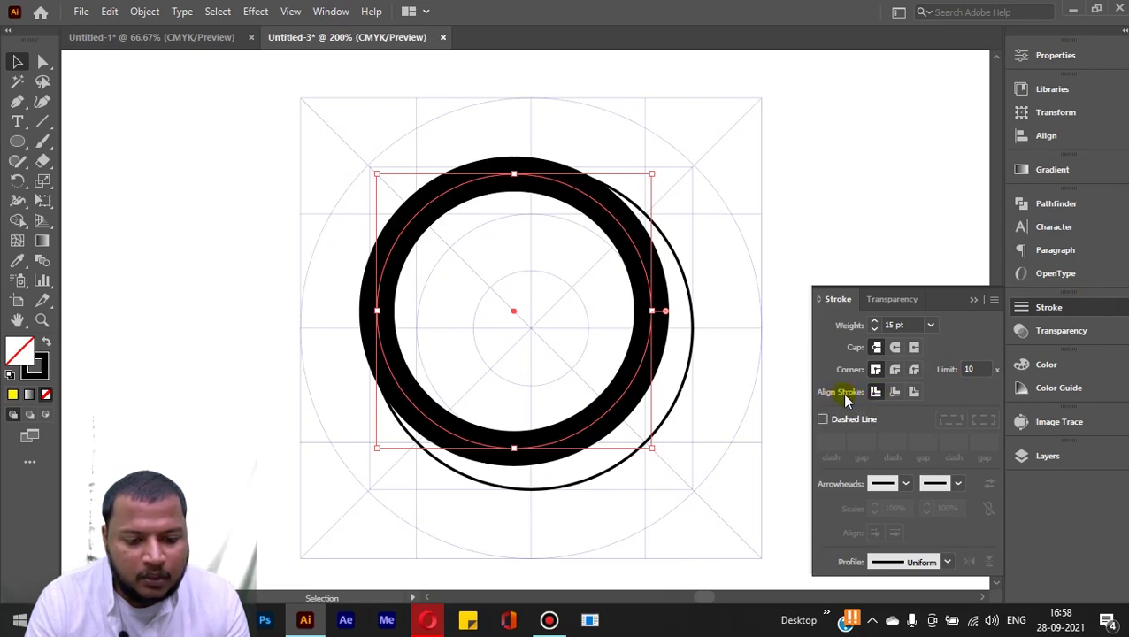
pyautogui.click(895, 393)
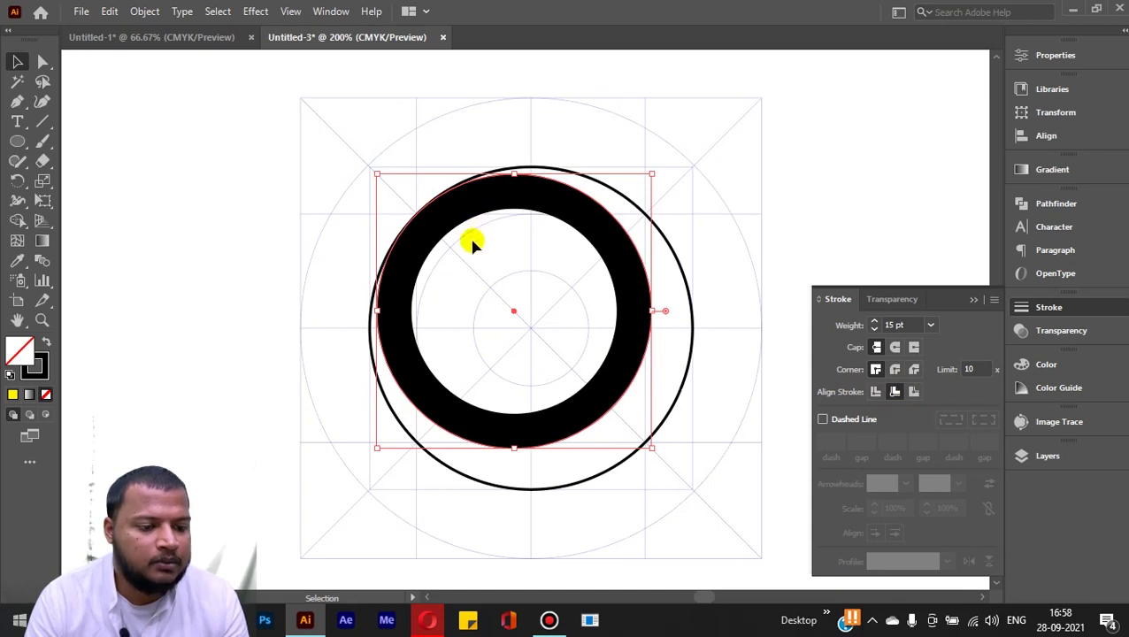
pyautogui.scroll(2, 447, 195)
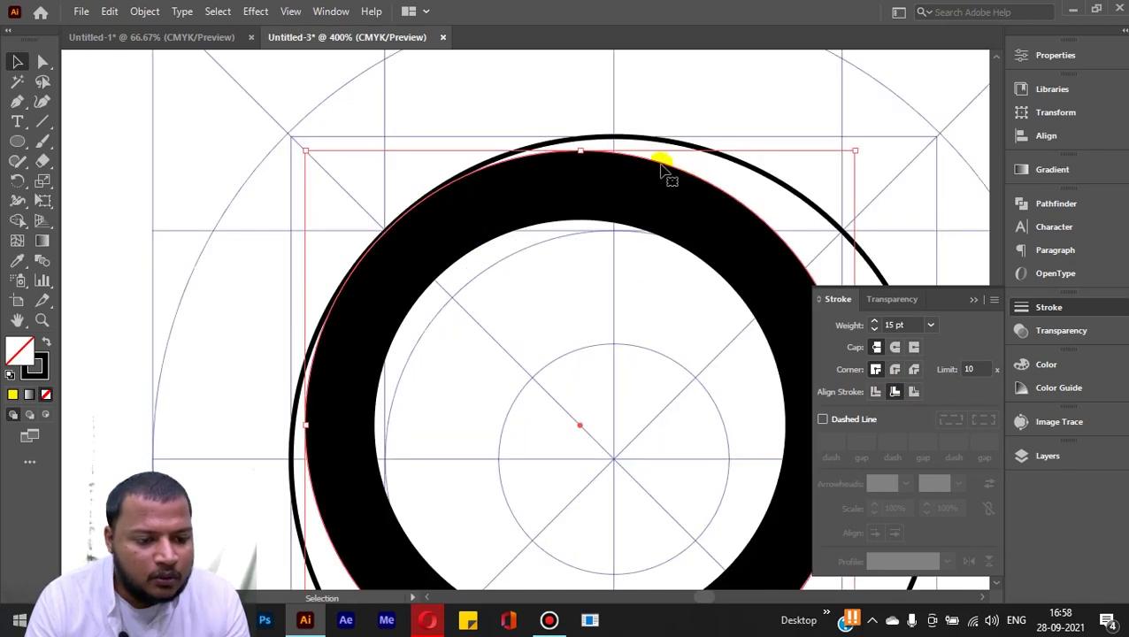
pyautogui.scroll(-2, 460, 217)
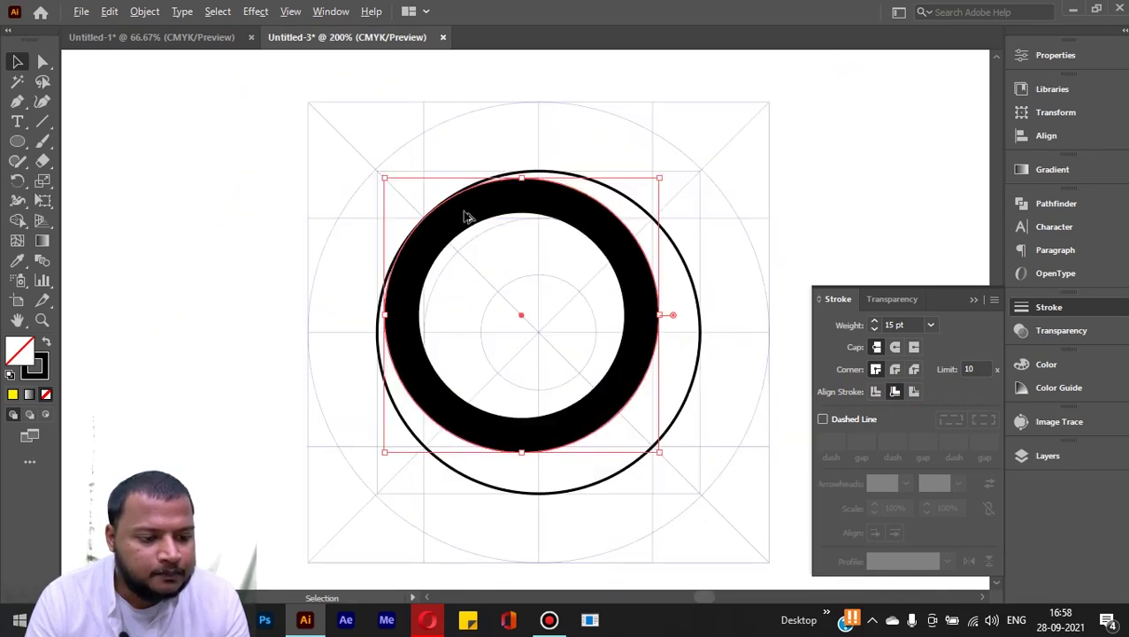
pyautogui.click(255, 287)
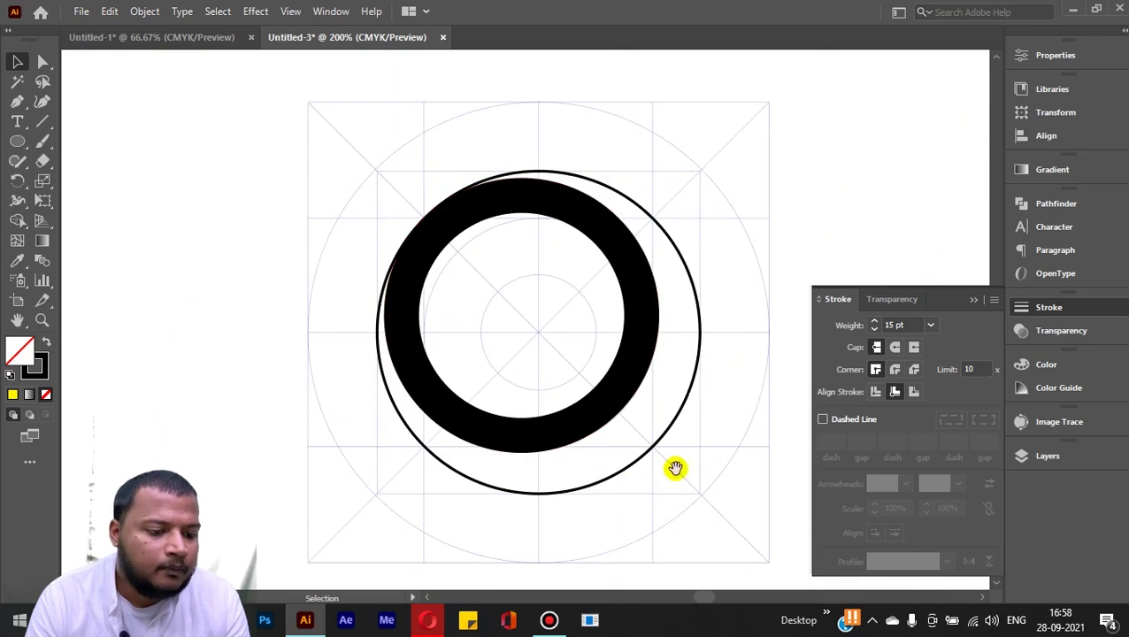
# - Draw a straight 15 pt black handle line along the grid's diagonal from the thin circle's lower-right anchor to the thick ring
pyautogui.moveTo(672, 469); pyautogui.dragTo(685, 415)
pyautogui.moveTo(49, 126); pyautogui.dragTo(78, 119)
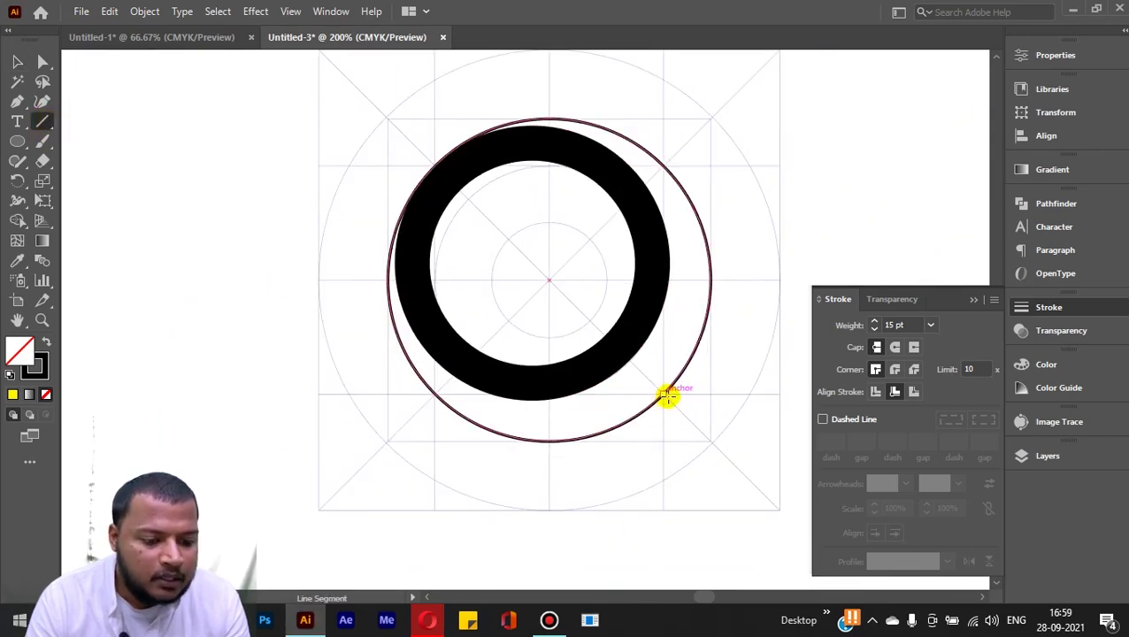
pyautogui.moveTo(665, 395); pyautogui.dragTo(626, 355)
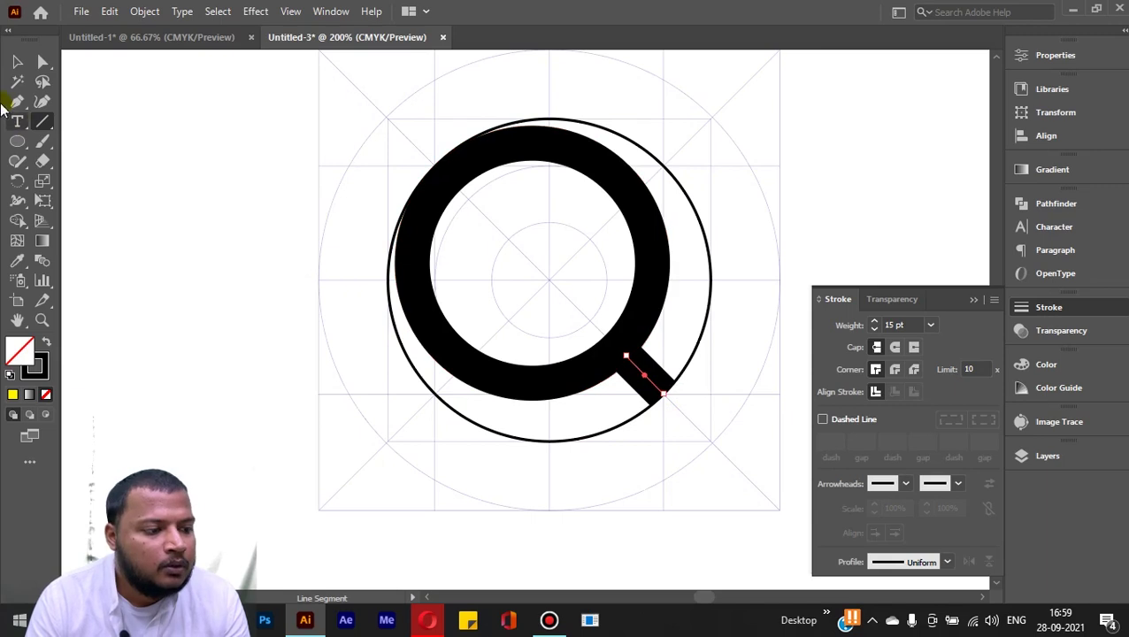
# - Delete the thin outer circle, keeping only the thick ring and its handle
pyautogui.click(17, 61)
pyautogui.click(174, 211)
pyautogui.moveTo(436, 396); pyautogui.dragTo(275, 417)
pyautogui.press('Delete')
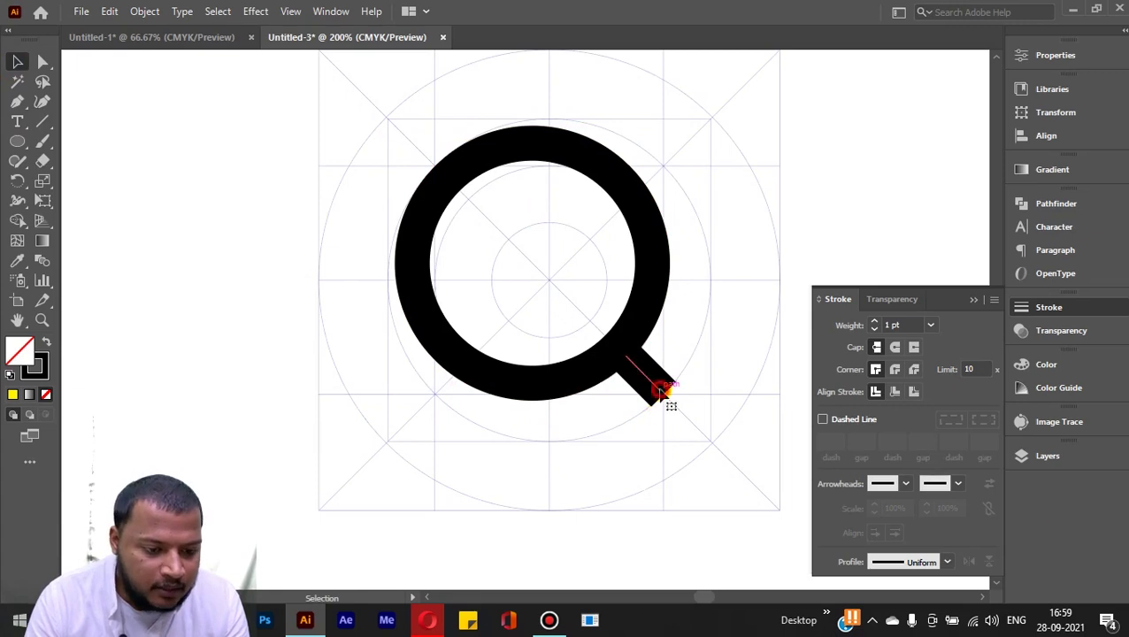
# - Extend the handle line's outer end along the diagonal to the square's corner at X 610 px, Y 610 px, and deselect it
pyautogui.click(662, 392)
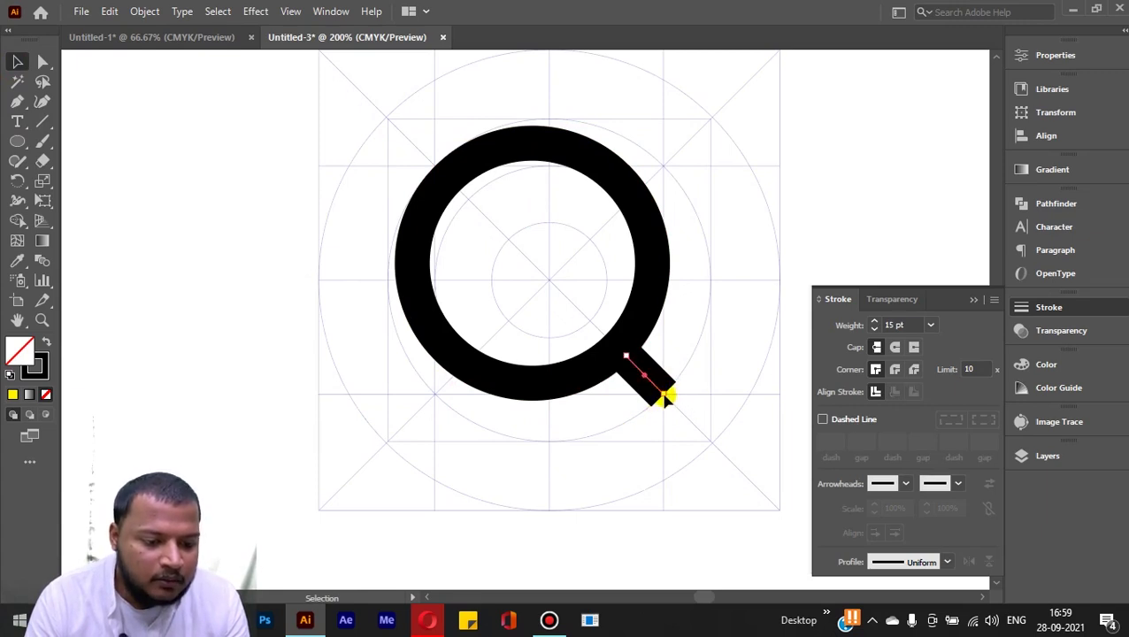
pyautogui.click(42, 61)
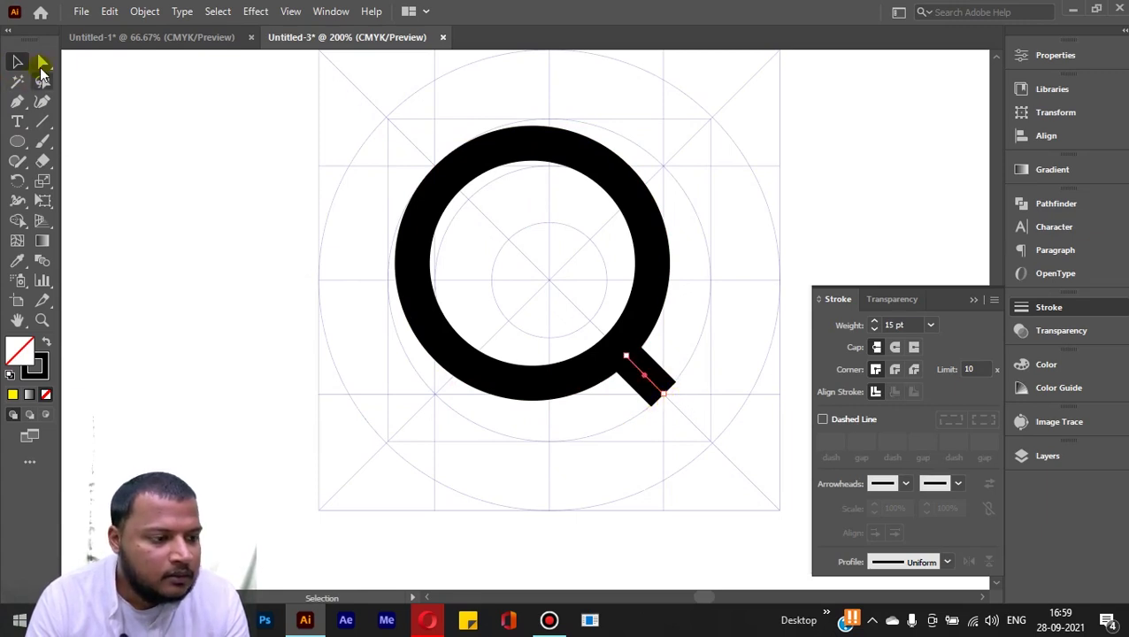
pyautogui.click(663, 399)
pyautogui.moveTo(663, 399); pyautogui.dragTo(715, 448)
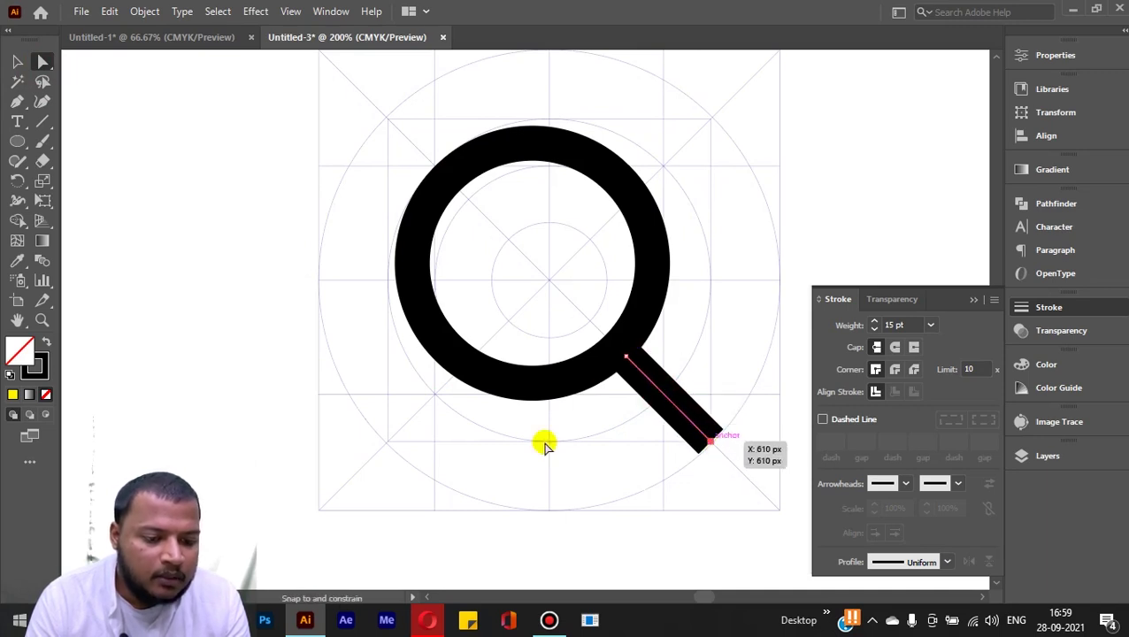
pyautogui.click(221, 239)
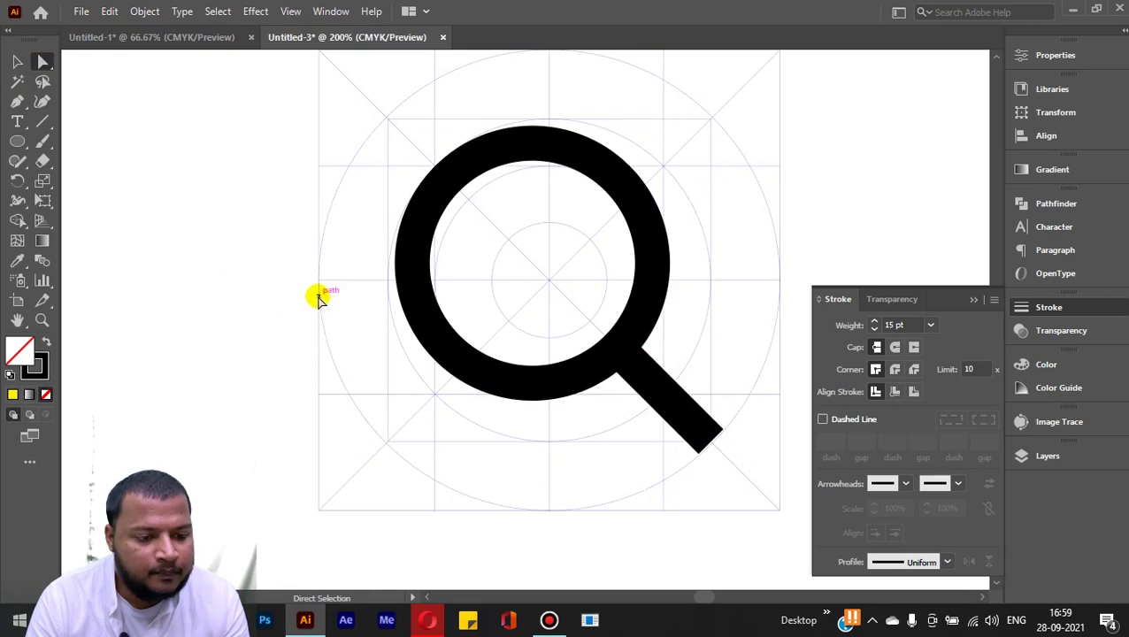
# - Expand the appearance of the ring and handle together, and expand their fill and stroke into filled shapes
pyautogui.keyDown('ctrl'); pyautogui.click(620, 391); pyautogui.keyUp('ctrl')
pyautogui.keyDown('shift'); pyautogui.click(695, 426); pyautogui.keyUp('shift')
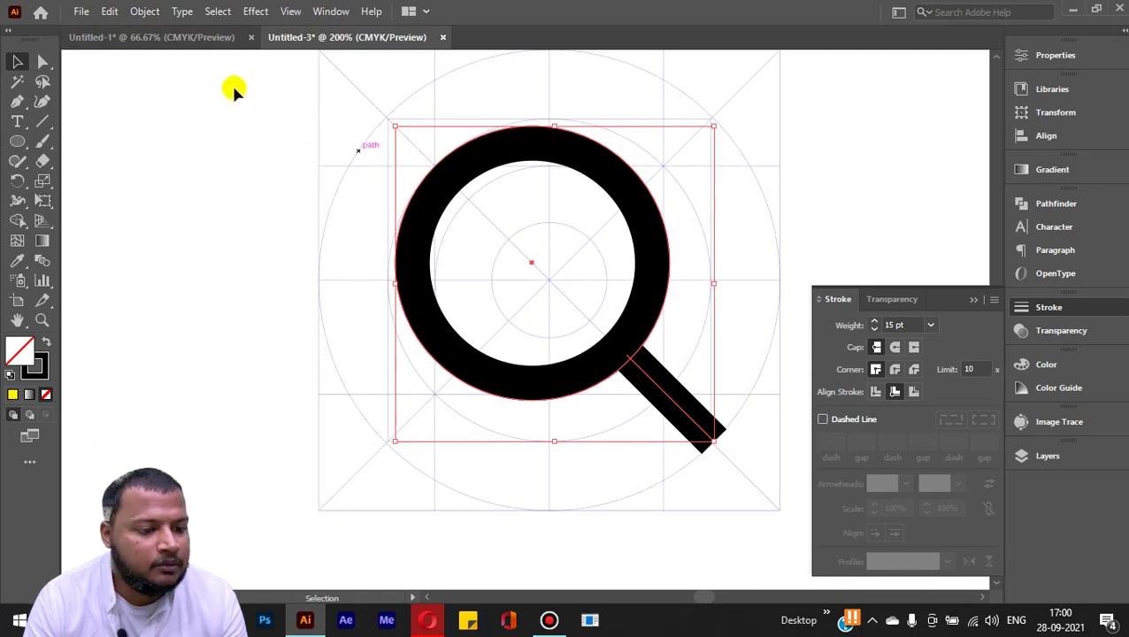
pyautogui.click(151, 11)
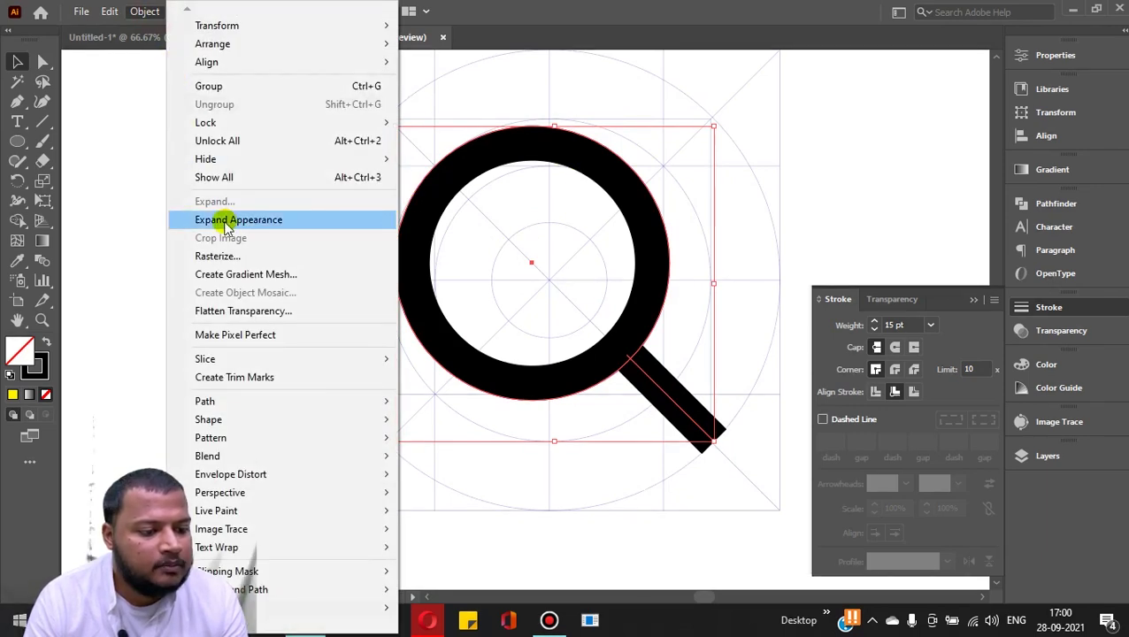
pyautogui.click(293, 221)
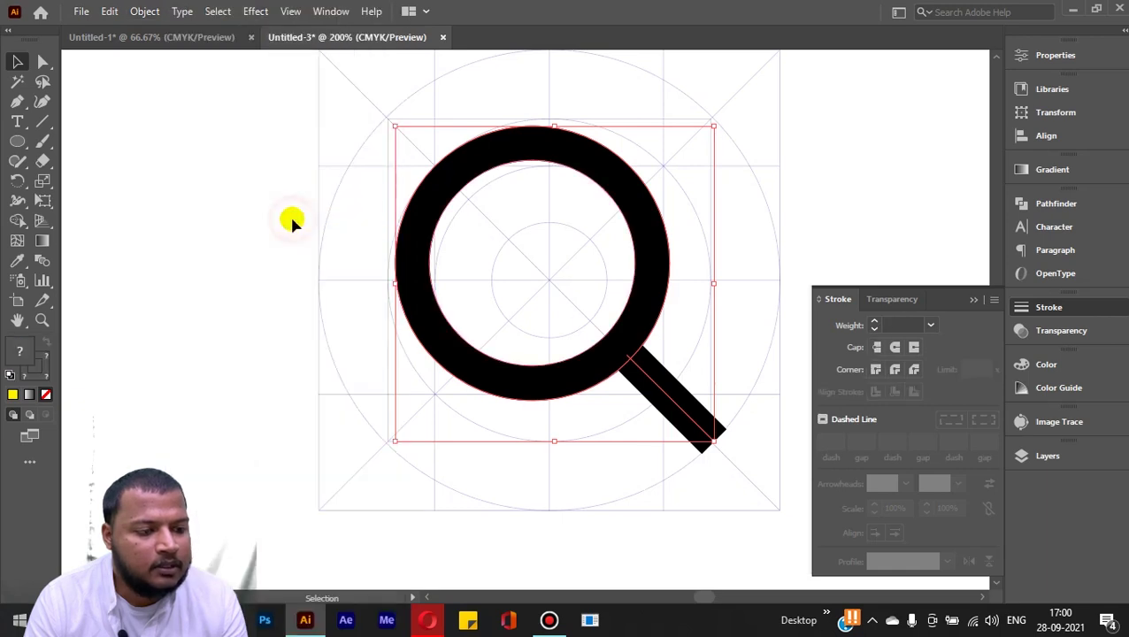
pyautogui.click(145, 11)
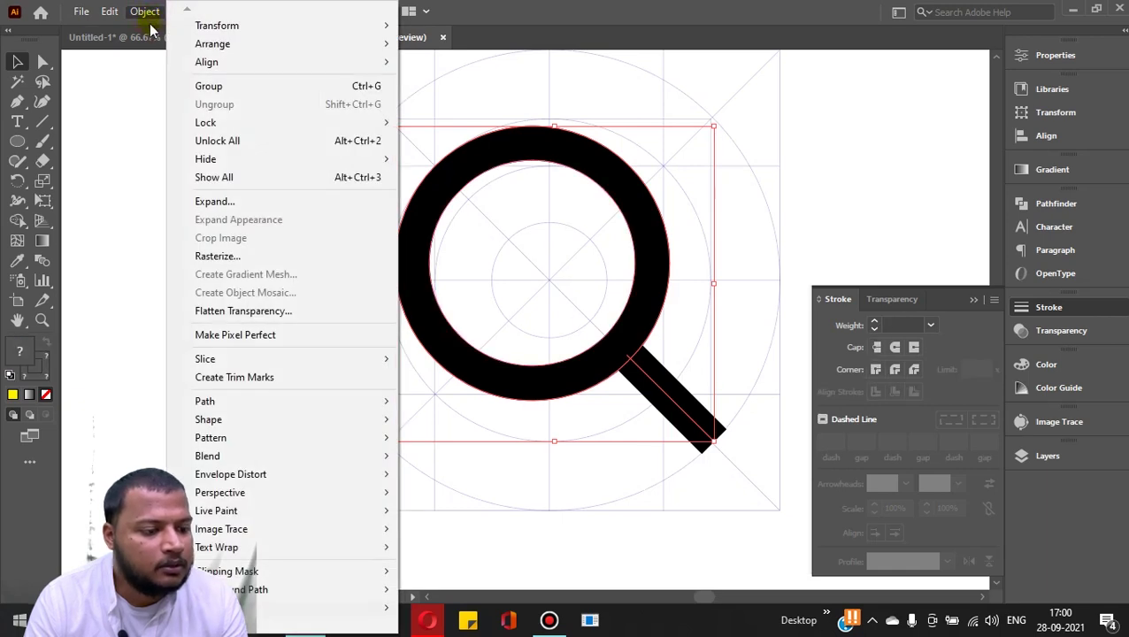
pyautogui.click(219, 203)
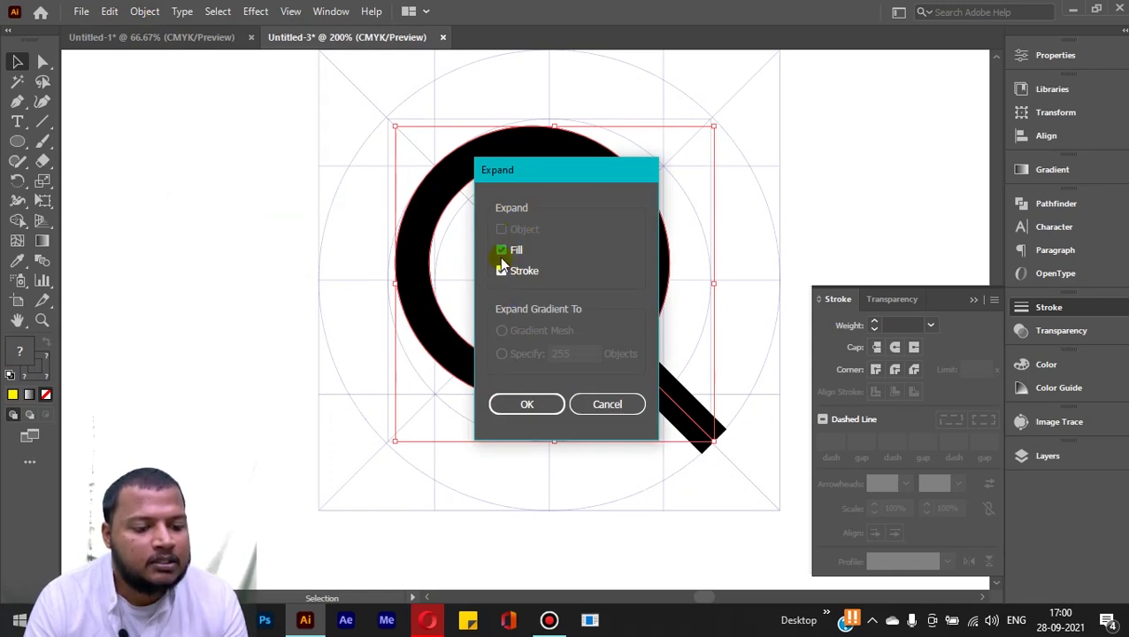
pyautogui.click(529, 403)
pyautogui.click(222, 234)
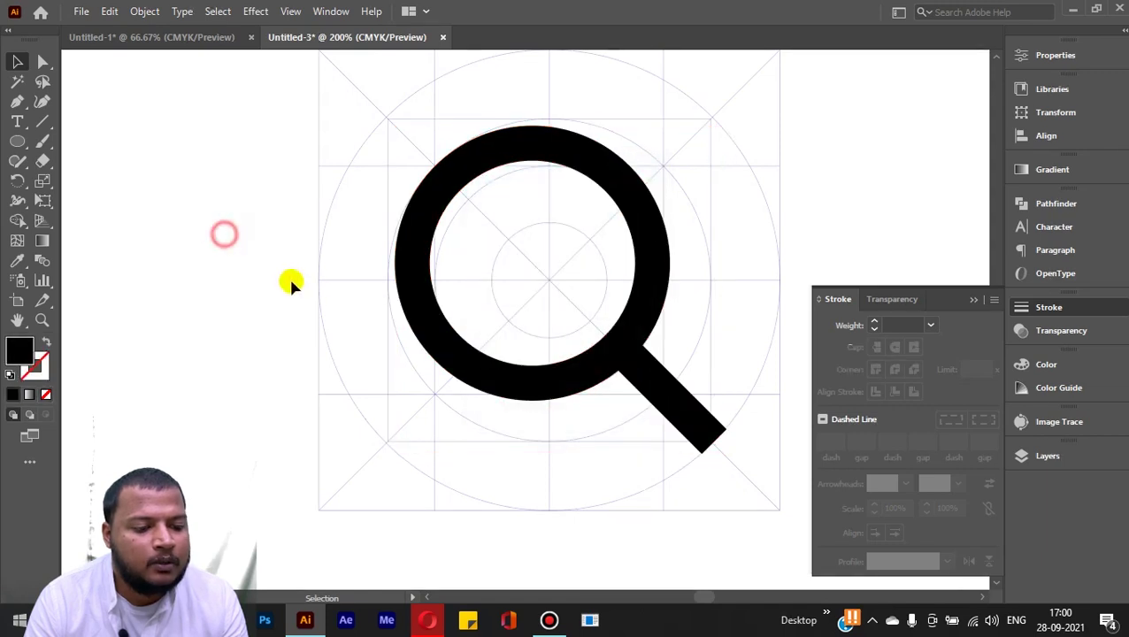
pyautogui.moveTo(413, 269); pyautogui.dragTo(356, 288)
pyautogui.click(693, 416)
pyautogui.click(303, 302)
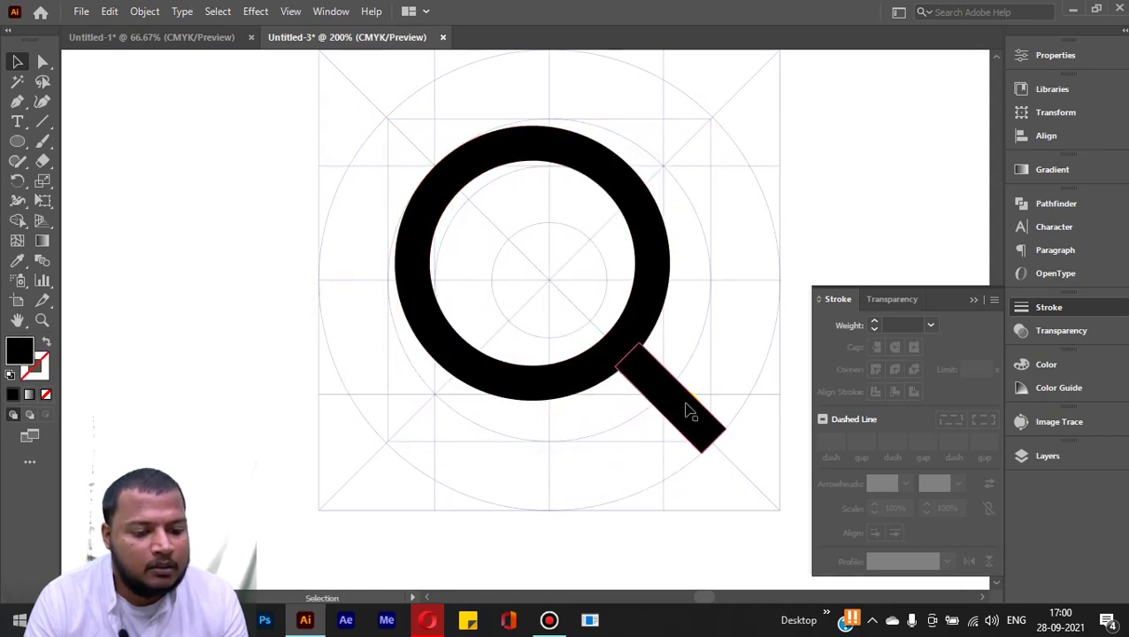
# - Fully round the two corners at the handle's outer end, leaving the end at the ring square, and deselect it
pyautogui.scroll(2, 691, 412)
pyautogui.moveTo(688, 444); pyautogui.dragTo(598, 370)
pyautogui.click(602, 343)
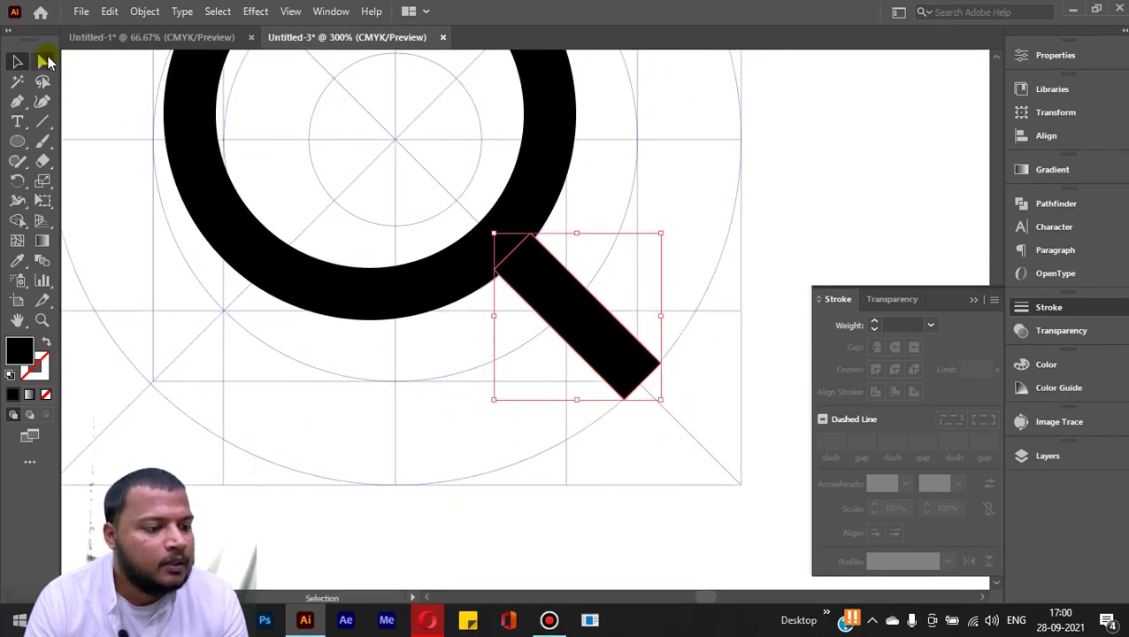
pyautogui.click(44, 61)
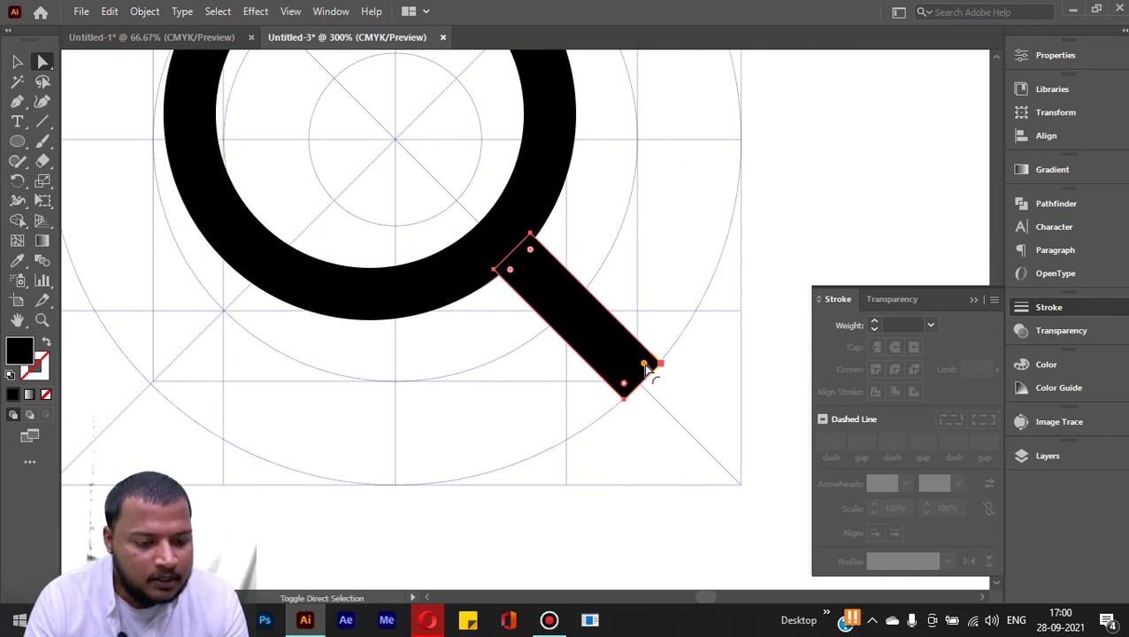
pyautogui.moveTo(647, 370); pyautogui.dragTo(380, 373)
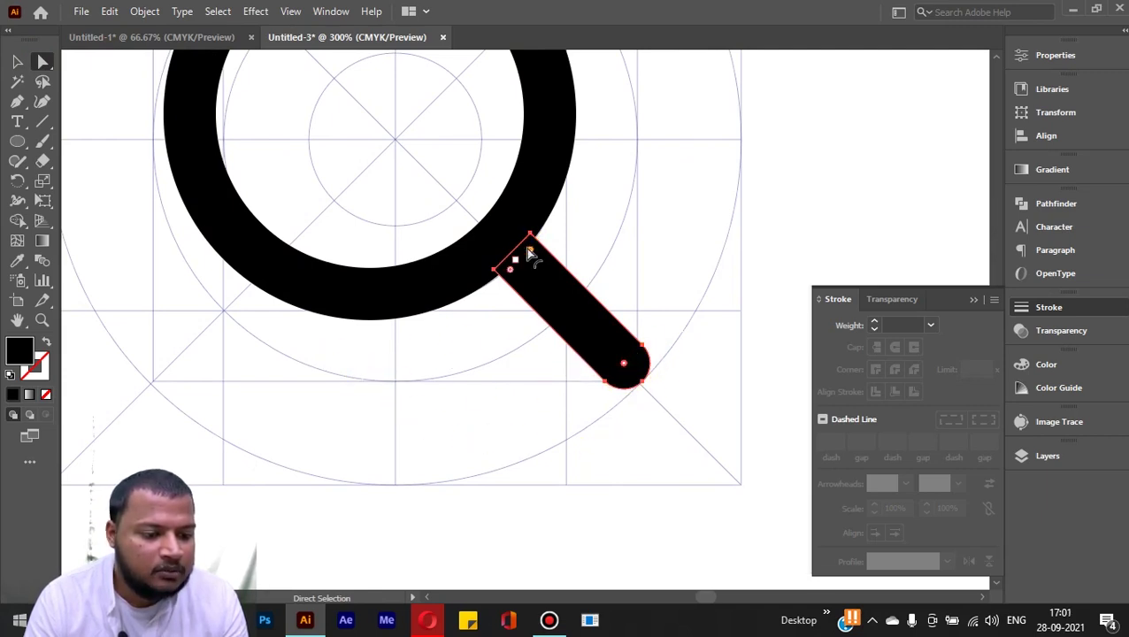
pyautogui.click(16, 61)
pyautogui.click(252, 302)
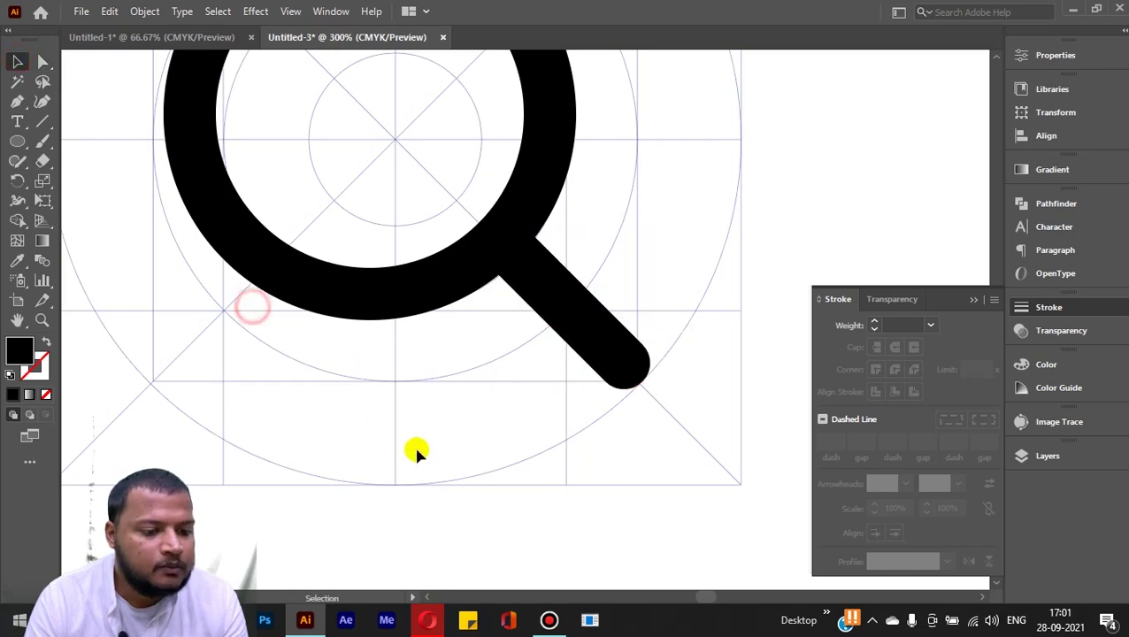
# - Fill the thick ring with the dark navy blue swatch
pyautogui.hotkey('ctrl', '-')
pyautogui.hotkey('ctrl', '-')
pyautogui.click(497, 396)
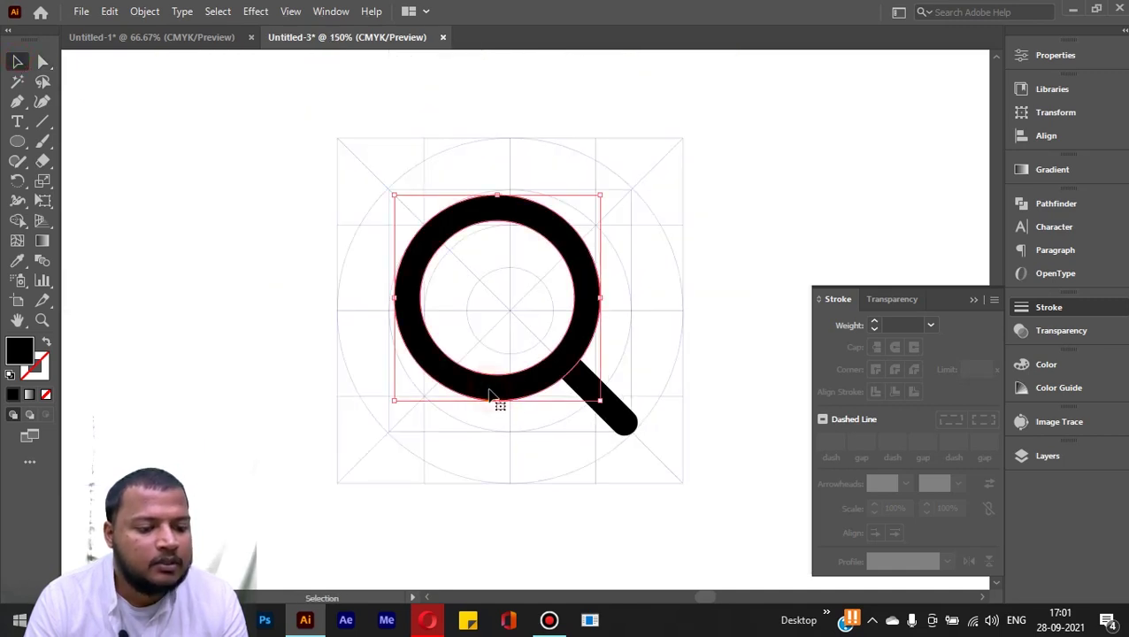
pyautogui.click(1047, 62)
pyautogui.click(812, 230)
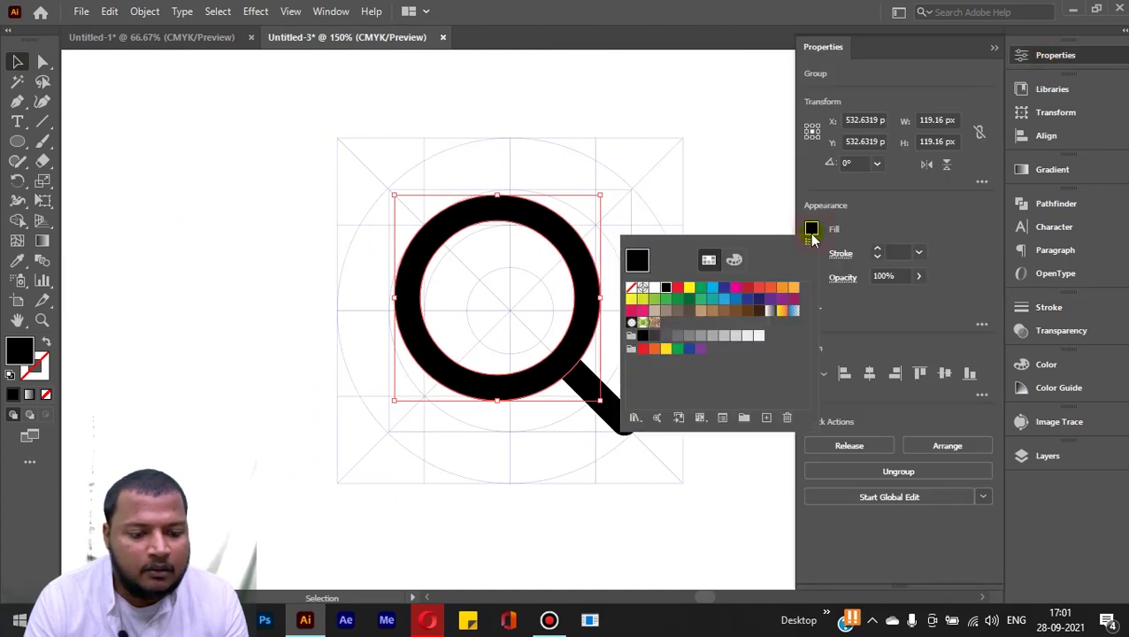
pyautogui.click(759, 305)
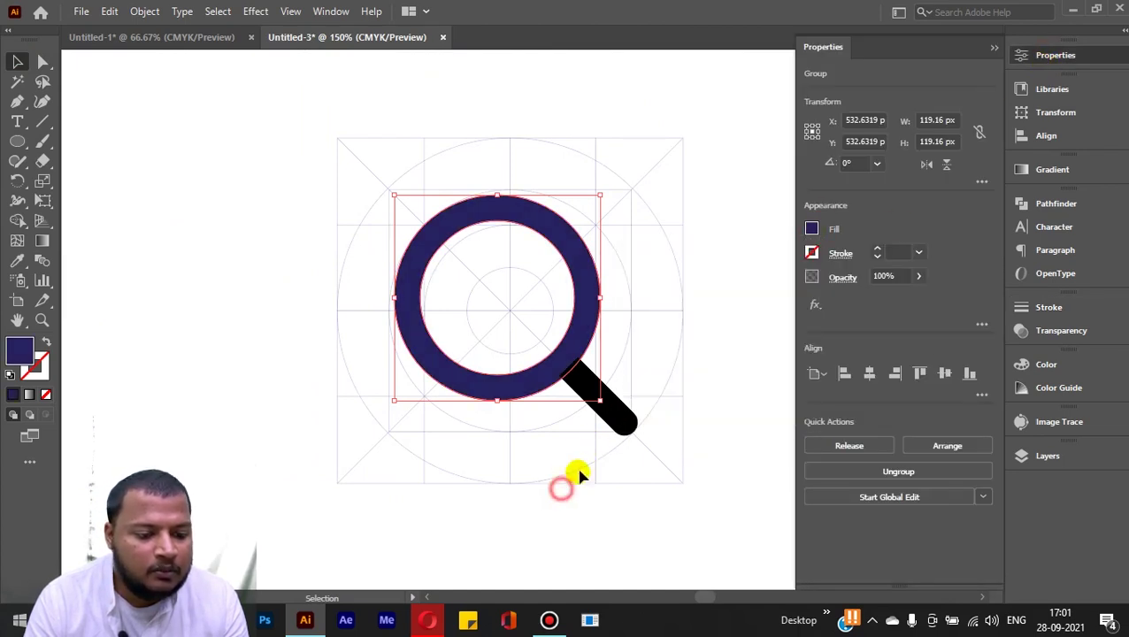
# - Fill the handle with the medium blue swatch, and deselect it
pyautogui.click(610, 417)
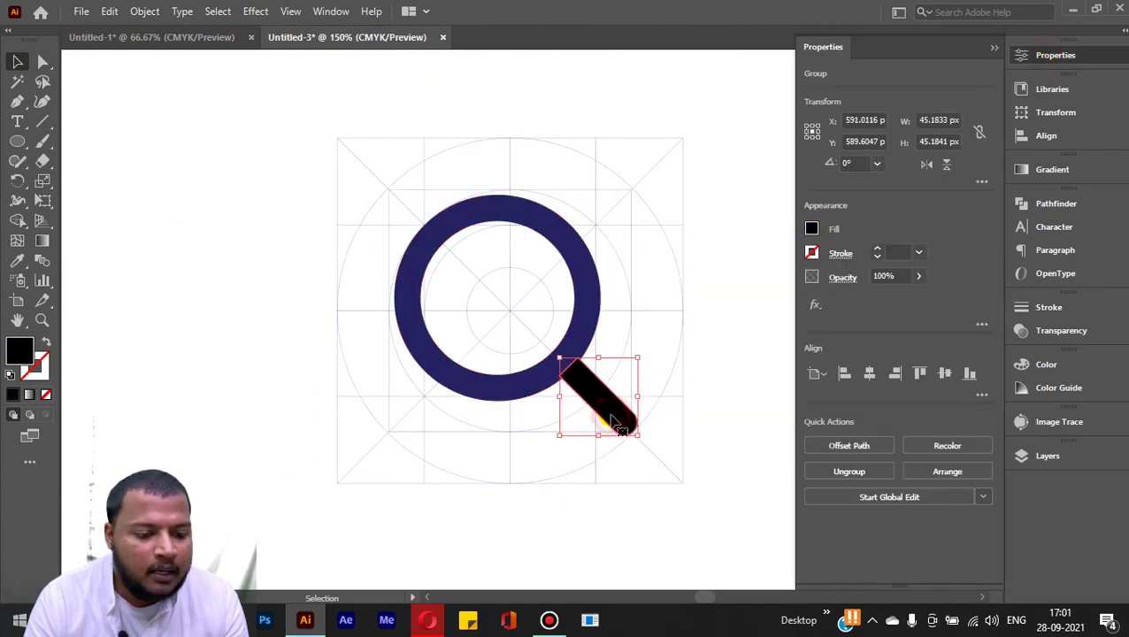
pyautogui.click(1055, 57)
pyautogui.click(1053, 55)
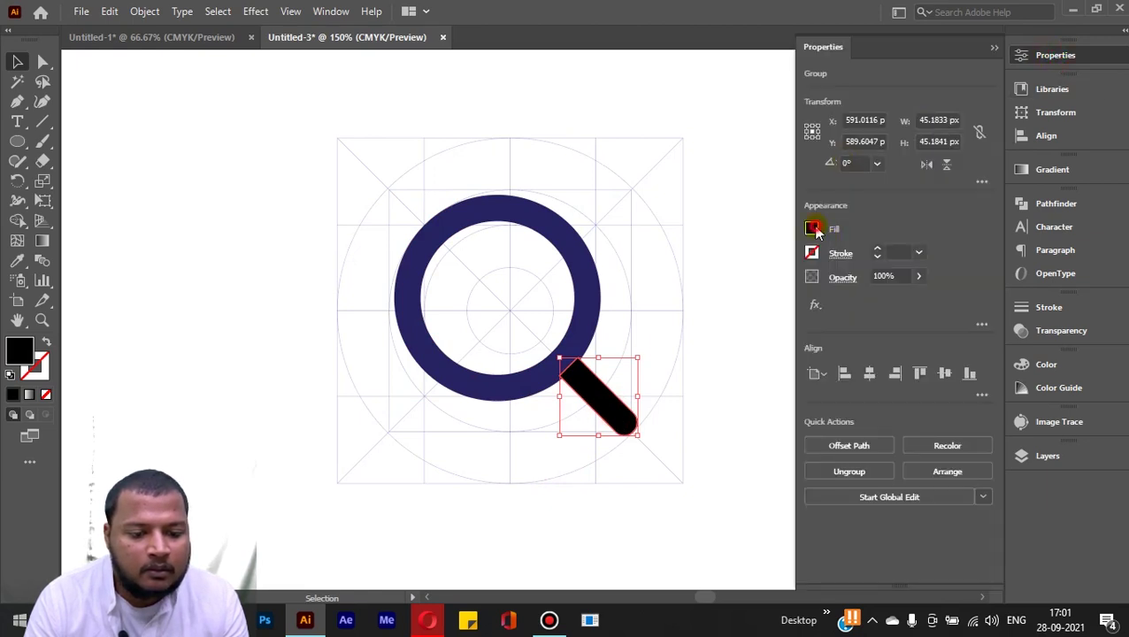
pyautogui.click(813, 230)
pyautogui.click(724, 299)
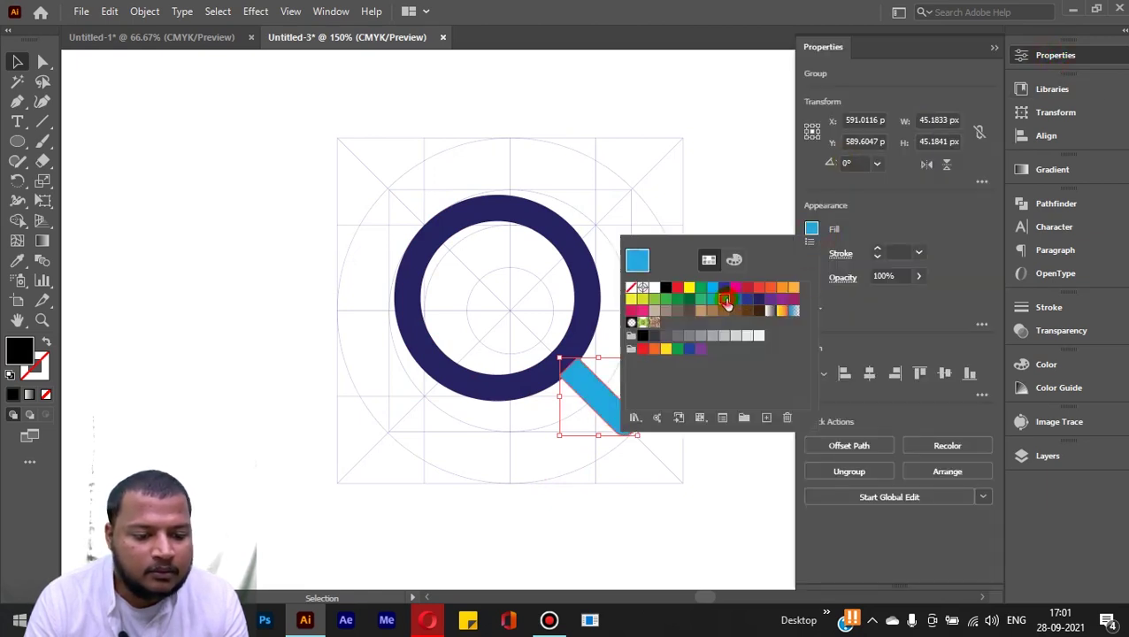
pyautogui.click(735, 299)
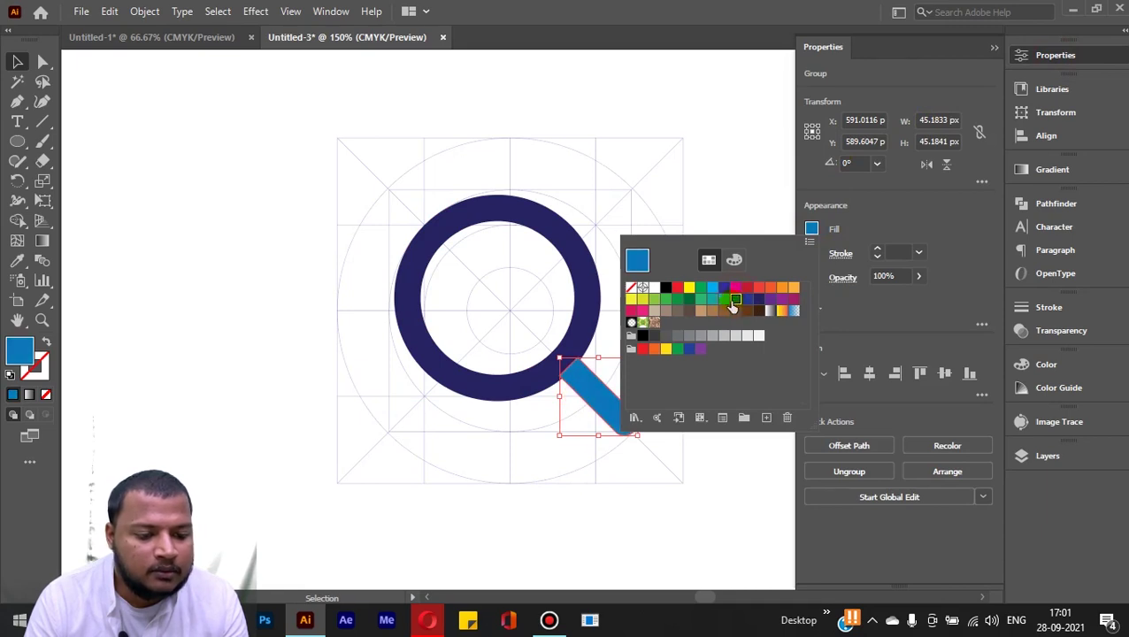
pyautogui.click(217, 265)
pyautogui.click(217, 263)
# - Bring the navy ring to the front so it covers the handle's inner end, and deselect it
pyautogui.scroll(4, 574, 433)
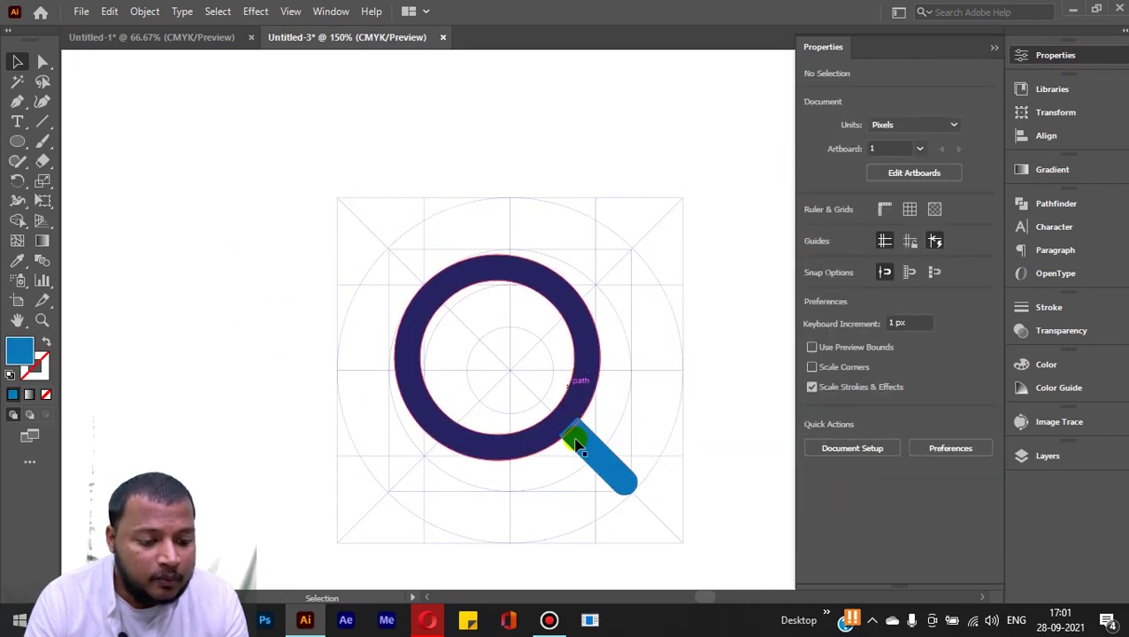
pyautogui.scroll(4, 575, 451)
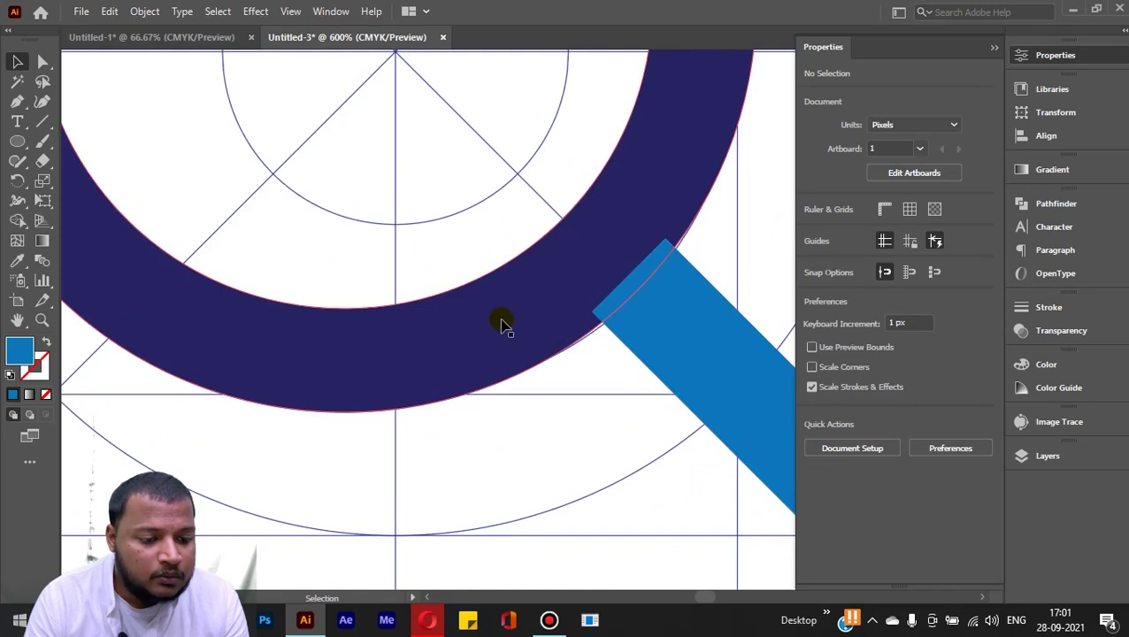
pyautogui.click(501, 324)
pyautogui.scroll(-1, 501, 324)
pyautogui.rightClick(479, 321)
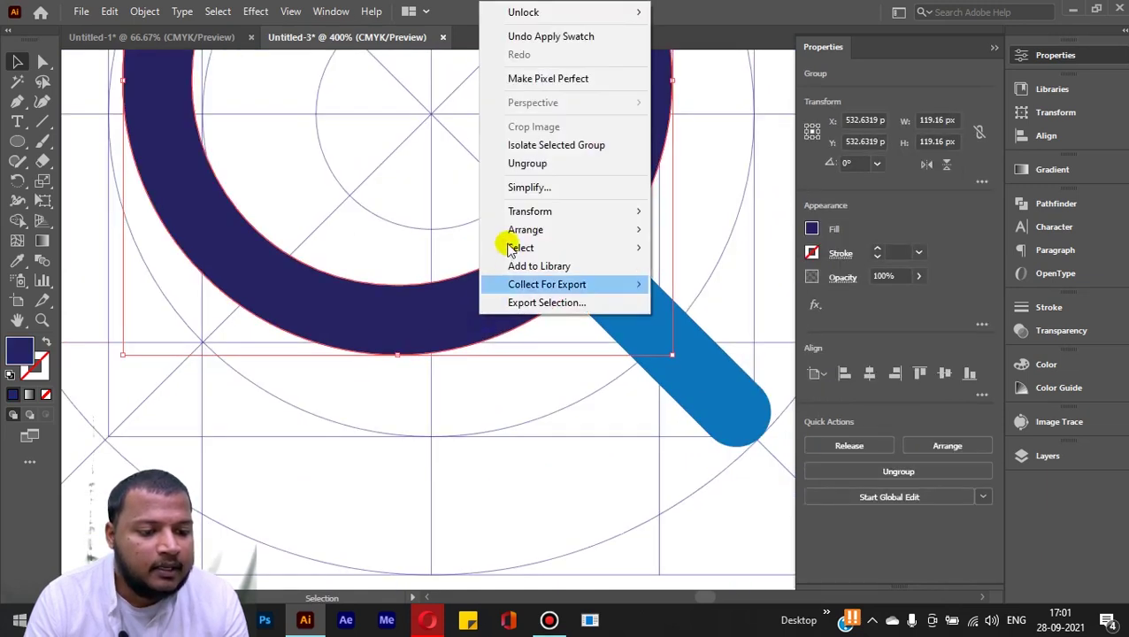
pyautogui.moveTo(517, 230)
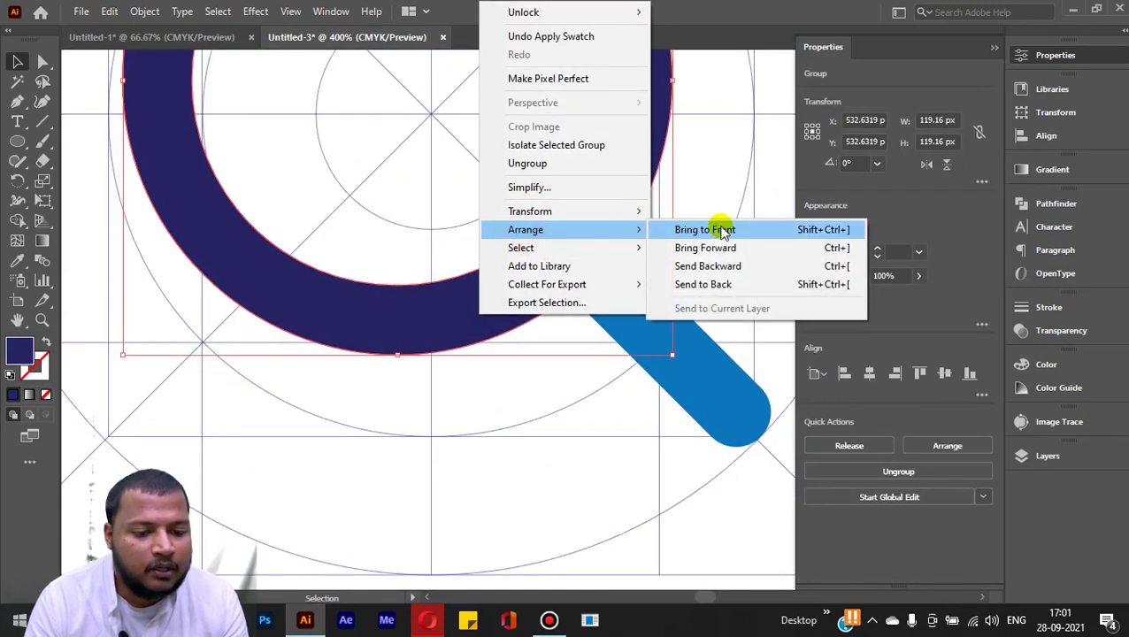
pyautogui.click(721, 229)
pyautogui.click(618, 486)
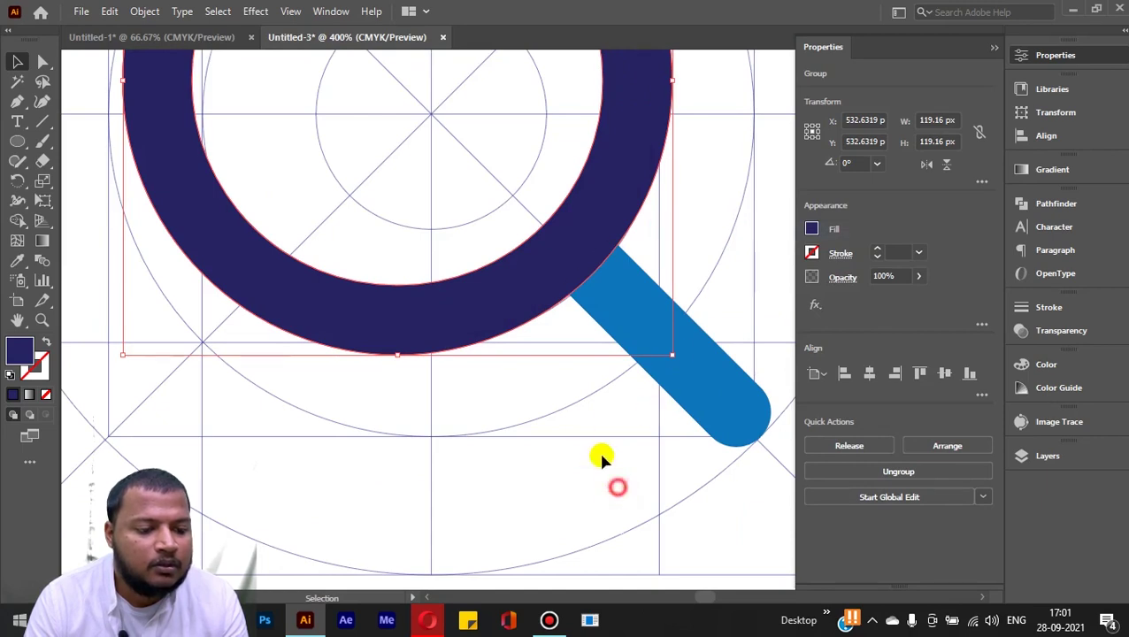
# - Move the whole magnifying glass off the construction grid into the empty space at its left, and deselect it
pyautogui.scroll(-5, 574, 423)
pyautogui.scroll(-1, 571, 416)
pyautogui.scroll(2, 570, 415)
pyautogui.scroll(-2, 572, 411)
pyautogui.moveTo(381, 186); pyautogui.dragTo(665, 398)
pyautogui.moveTo(625, 320); pyautogui.dragTo(340, 421)
pyautogui.click(369, 471)
pyautogui.click(398, 448)
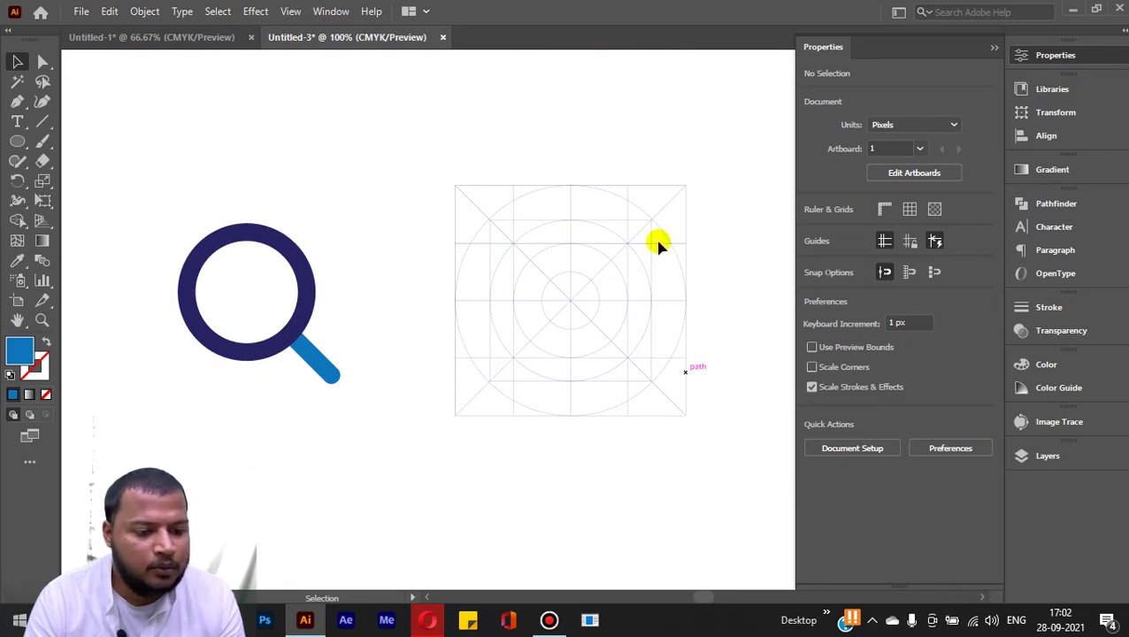
# - Draw a rectangle from the grid's inner-square upper-left corner to the grid centre, and size it 65 × 65 px
pyautogui.hotkey('ctrl', '=')
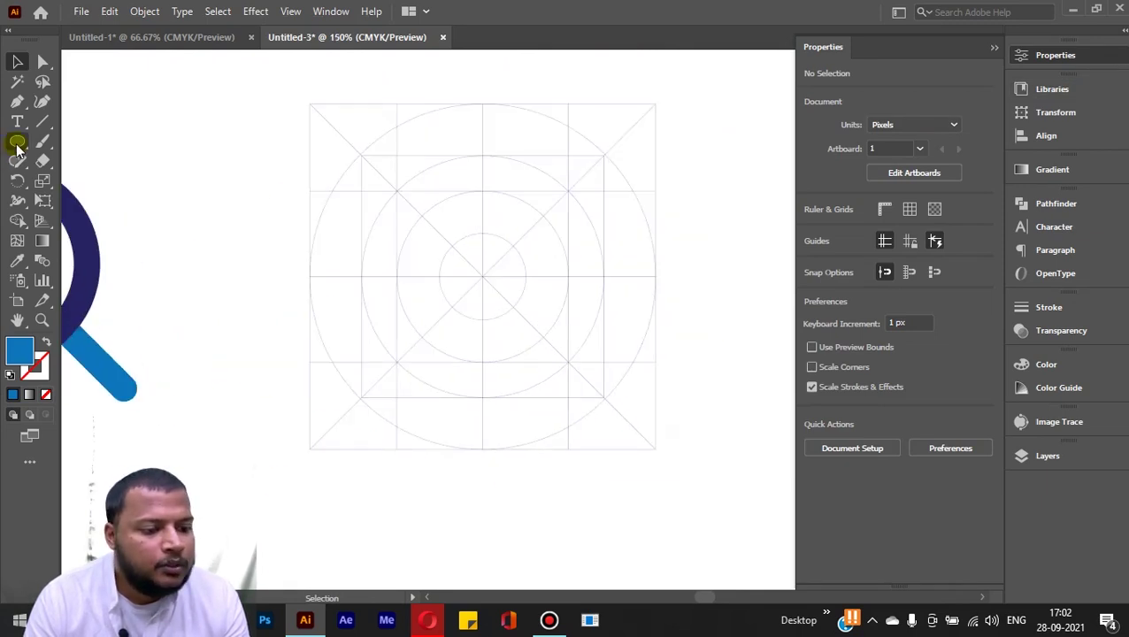
pyautogui.moveTo(17, 148); pyautogui.dragTo(78, 150)
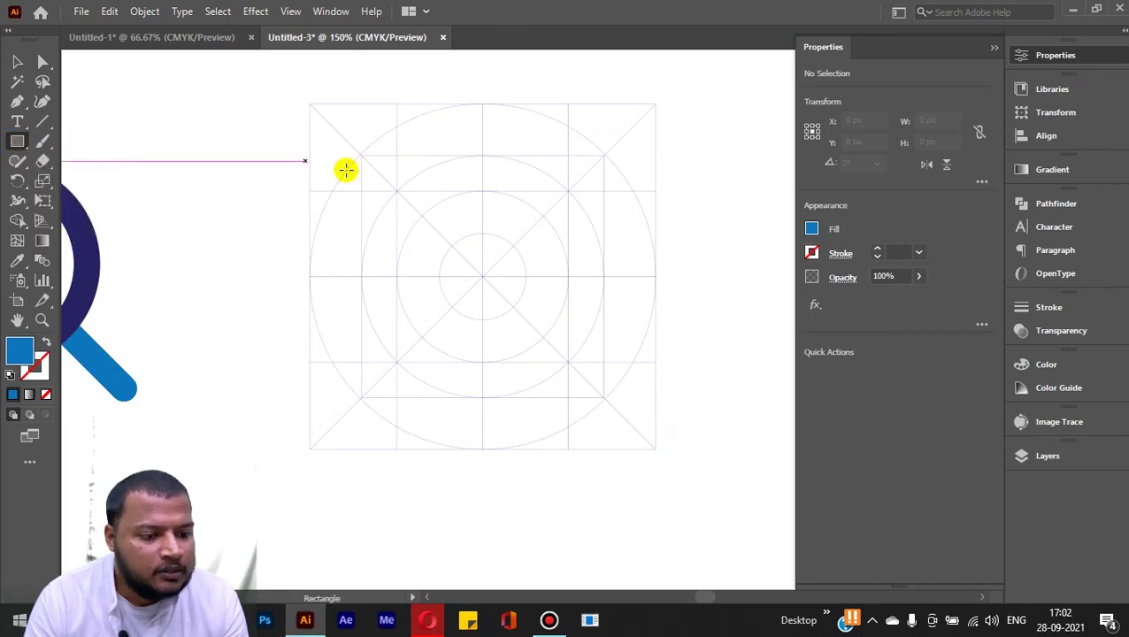
pyautogui.scroll(1, 435, 183)
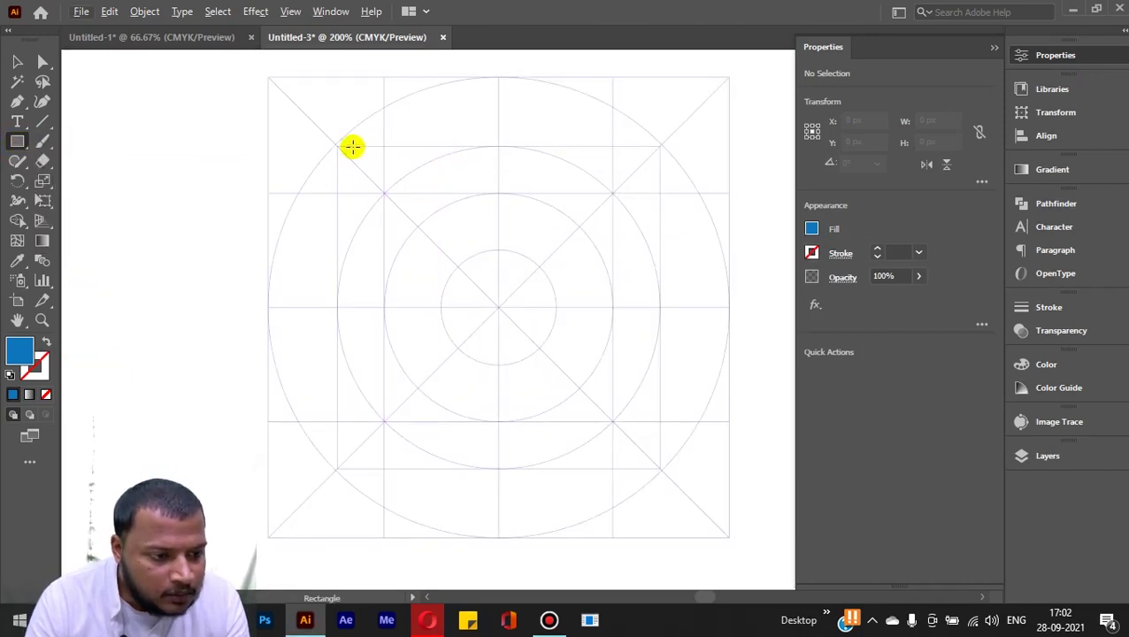
pyautogui.moveTo(339, 145); pyautogui.dragTo(499, 271)
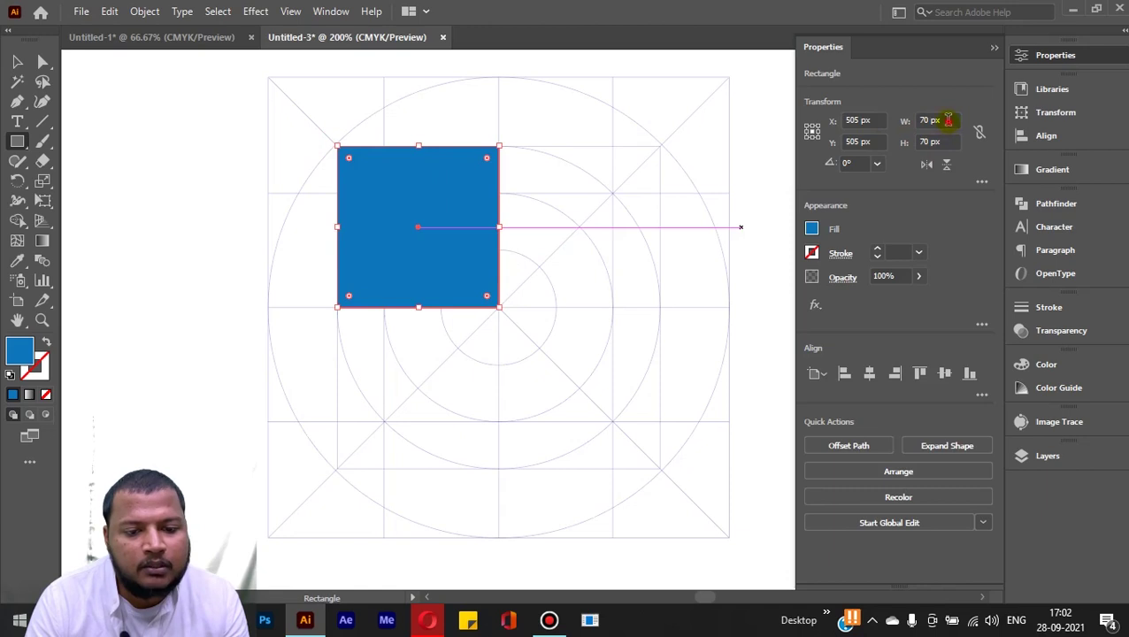
pyautogui.click(947, 119)
pyautogui.write('65')
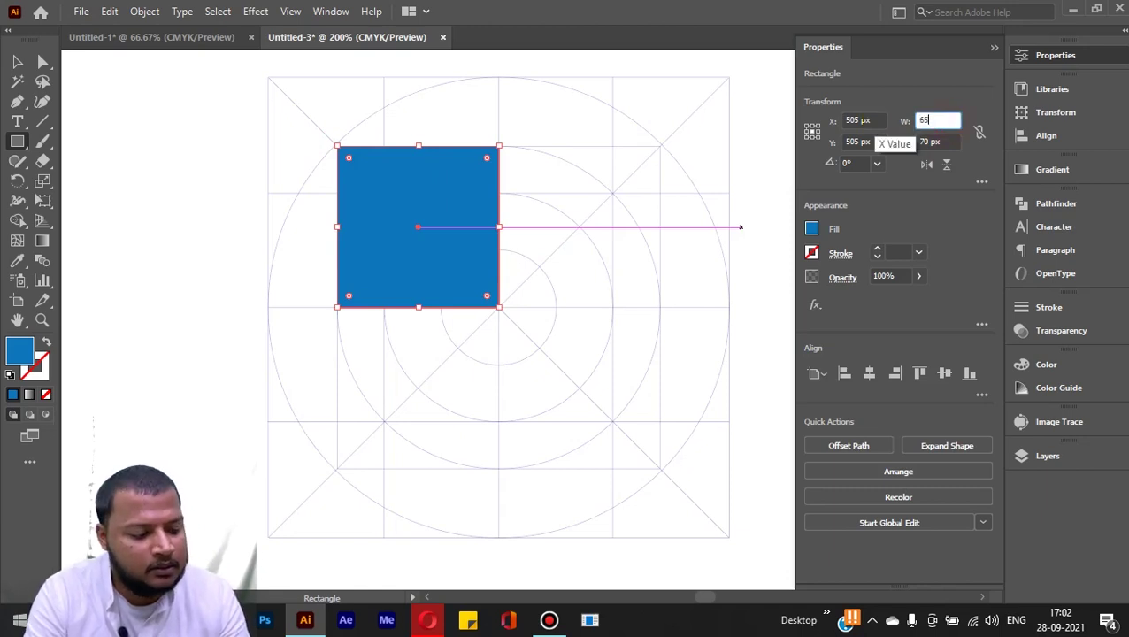
pyautogui.press('Tab')
pyautogui.write('65')
pyautogui.press('Return')
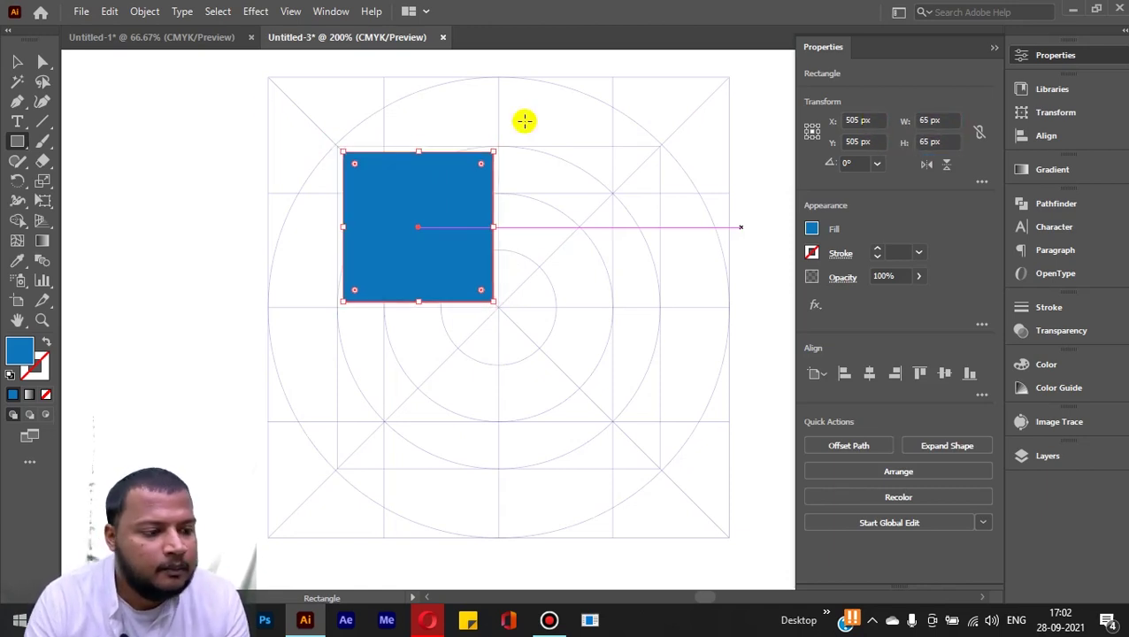
# - Move the blue square so its upper-left corner snaps to the upper-left corner of the grid's inner square
pyautogui.click(17, 62)
pyautogui.scroll(3, 175, 122)
pyautogui.scroll(2, 643, 305)
pyautogui.moveTo(600, 291); pyautogui.dragTo(549, 267)
pyautogui.scroll(-5, 549, 267)
pyautogui.click(365, 277)
pyautogui.moveTo(535, 315); pyautogui.dragTo(282, 252)
pyautogui.click(368, 254)
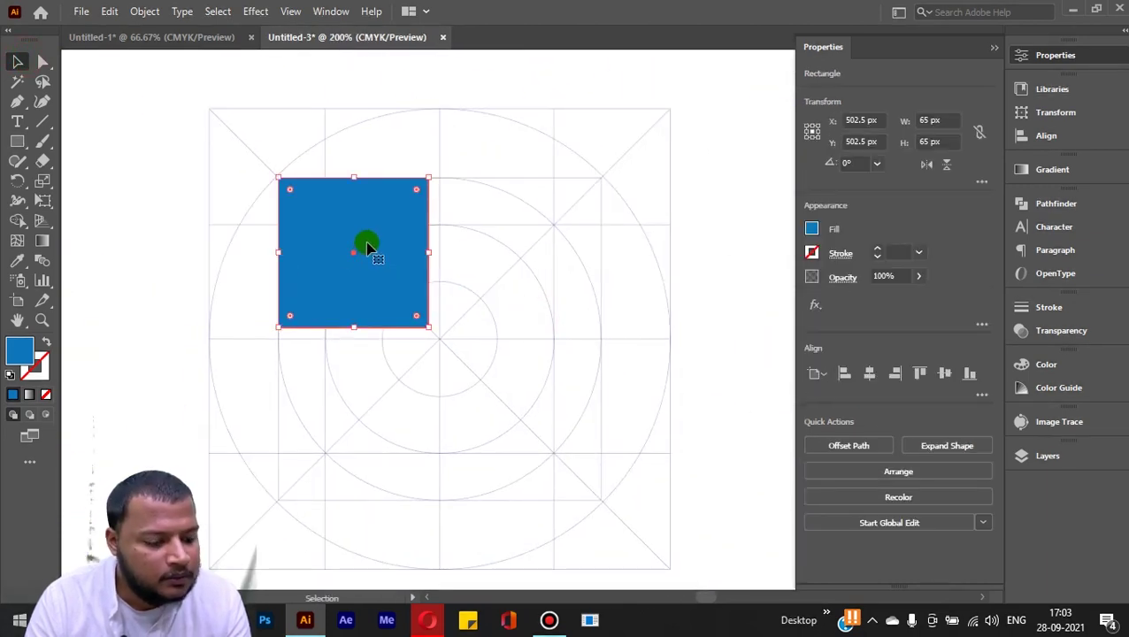
# - Duplicate the blue square horizontally so the copy's outer edge meets the right side of the grid's inner square
pyautogui.moveTo(369, 234); pyautogui.dragTo(536, 239)
pyautogui.scroll(-2, 536, 239)
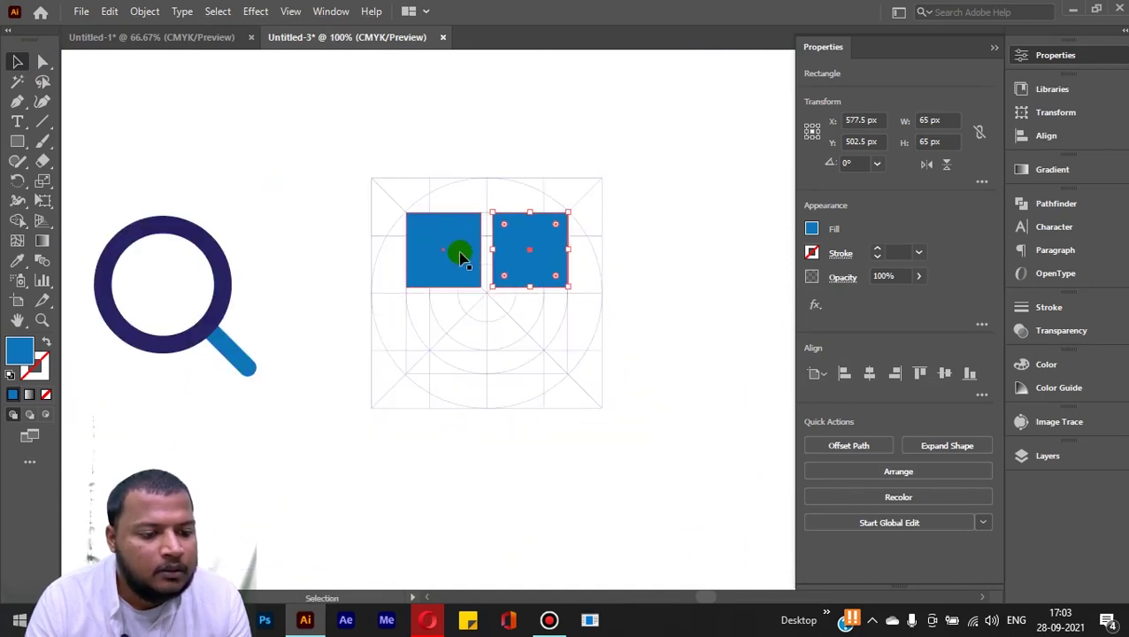
pyautogui.hscroll(-2, 376, 246)
# - Fill both squares with the navy sampled from the magnifying glass ring using the Eyedropper, and deselect them
pyautogui.click(382, 248)
pyautogui.click(499, 255)
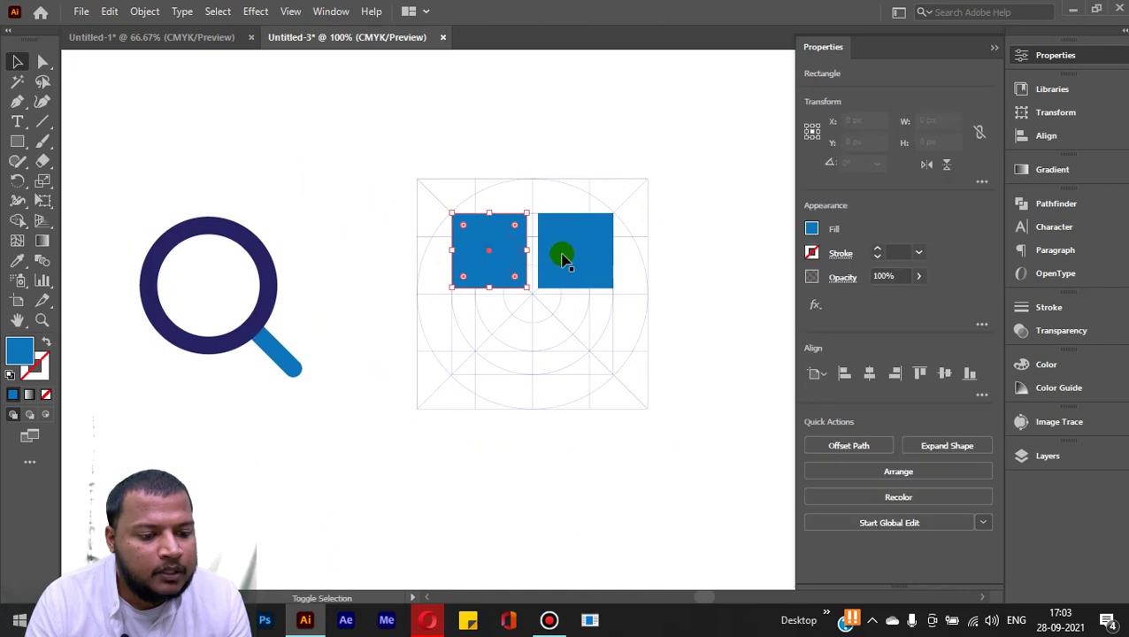
pyautogui.keyDown('shift'); pyautogui.click(559, 252); pyautogui.keyUp('shift')
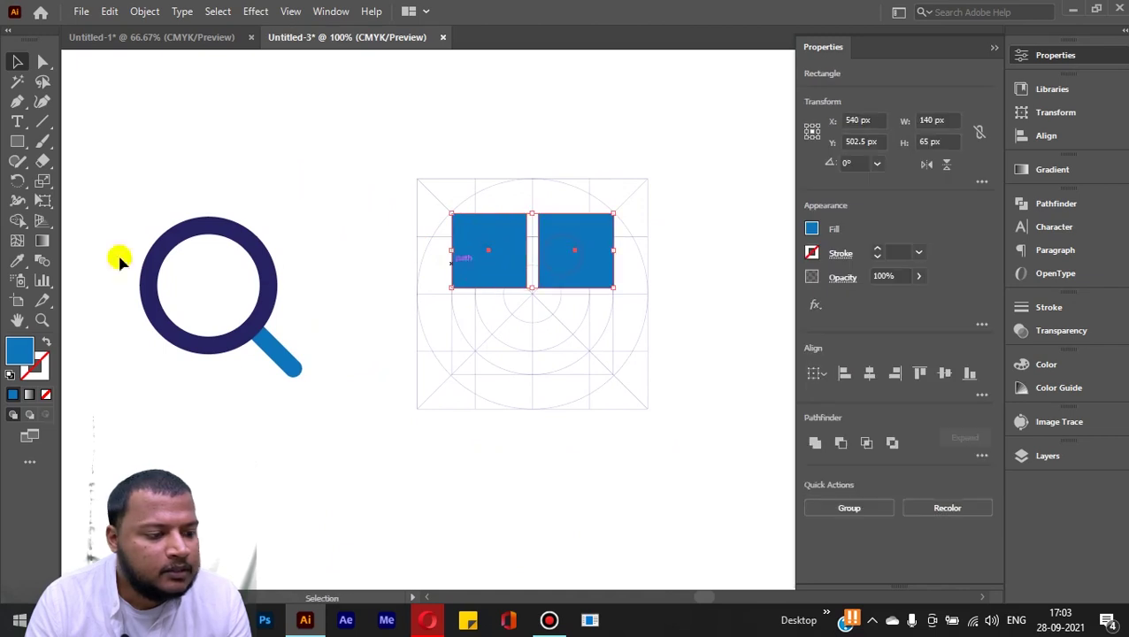
pyautogui.click(17, 263)
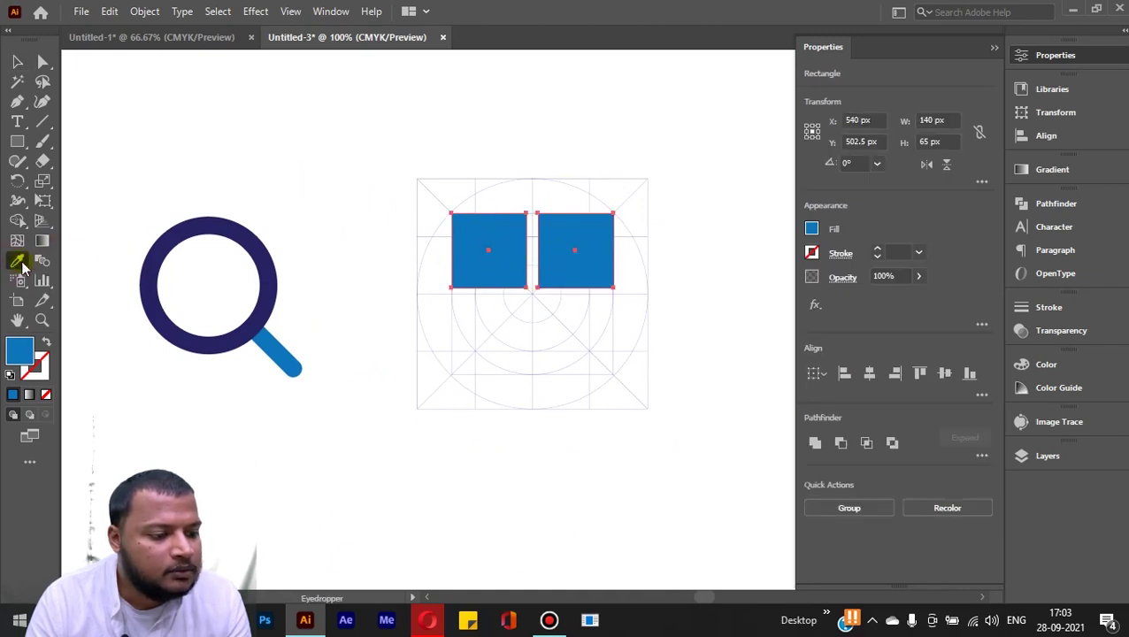
pyautogui.click(176, 231)
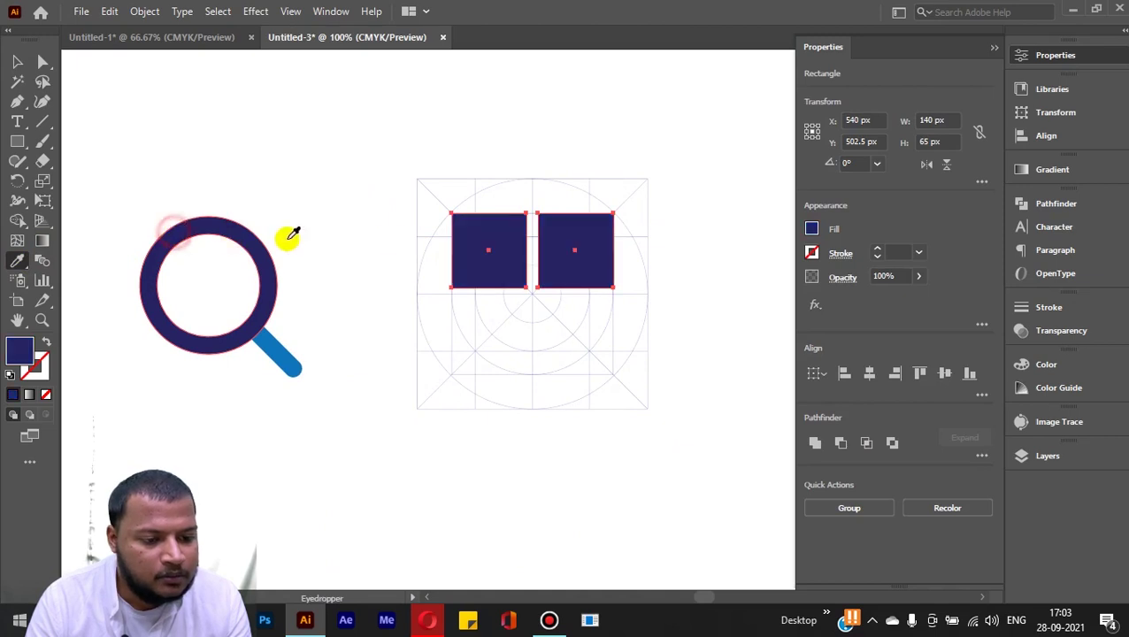
pyautogui.click(18, 62)
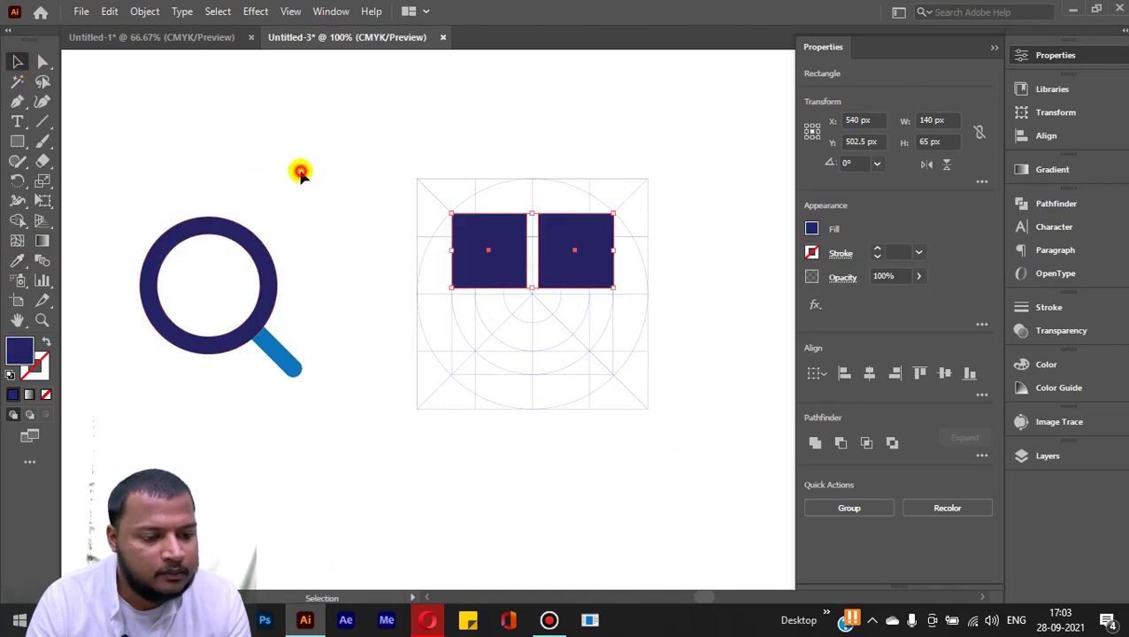
pyautogui.click(637, 272)
# - Round the outer upper corner of both navy squares until the curves reach the grid's inner guide lines
pyautogui.scroll(3, 612, 289)
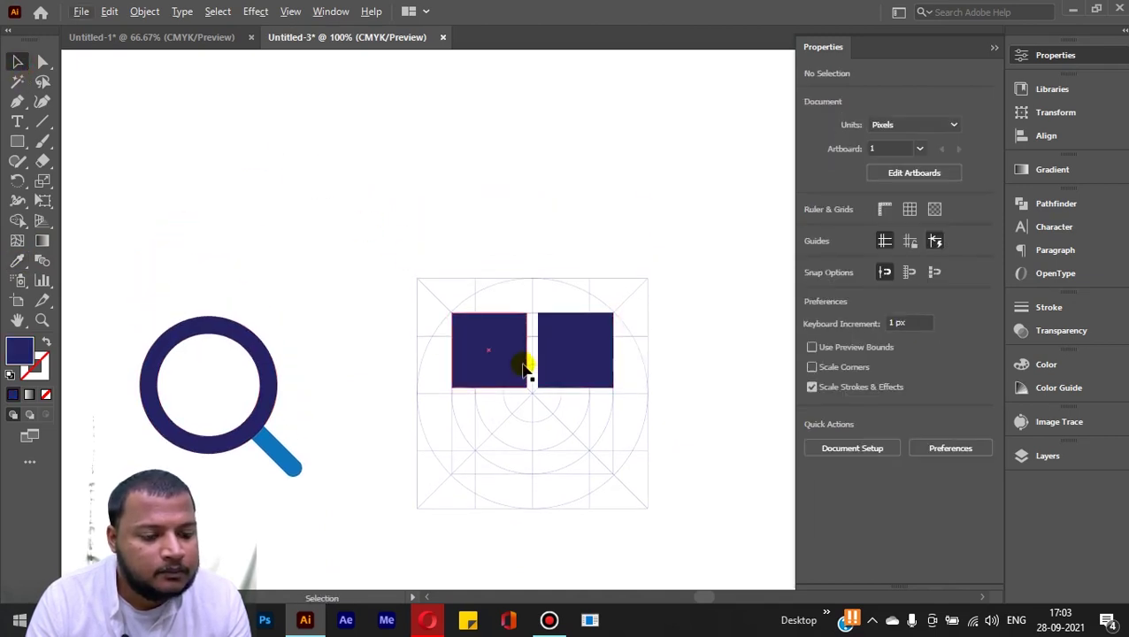
pyautogui.scroll(2, 522, 358)
pyautogui.hotkey('ctrl', 'a')
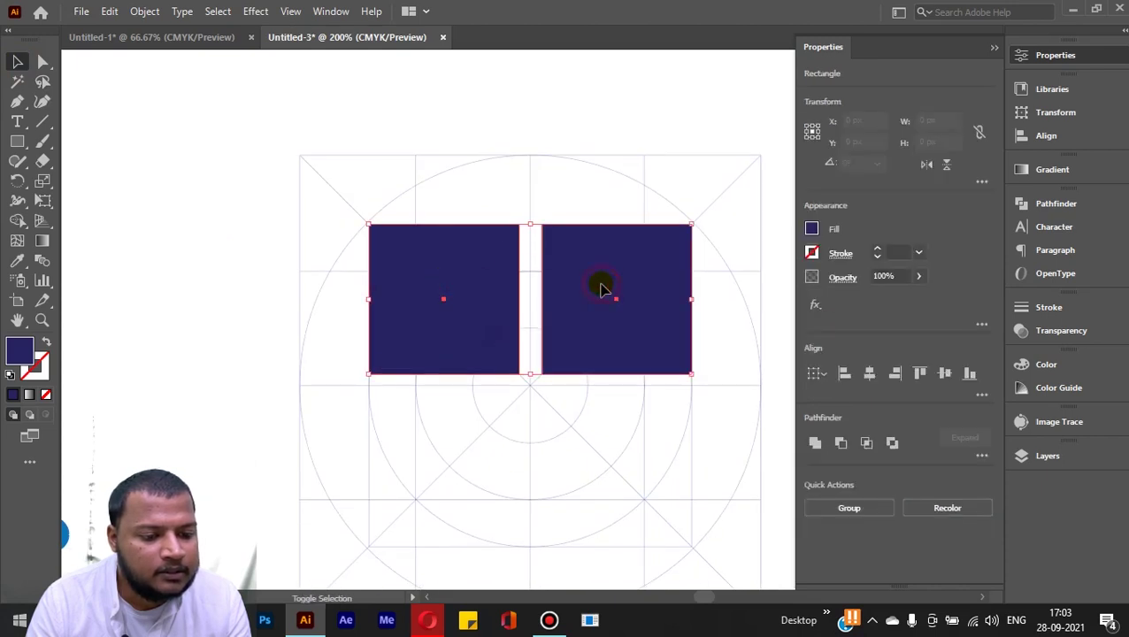
pyautogui.click(41, 62)
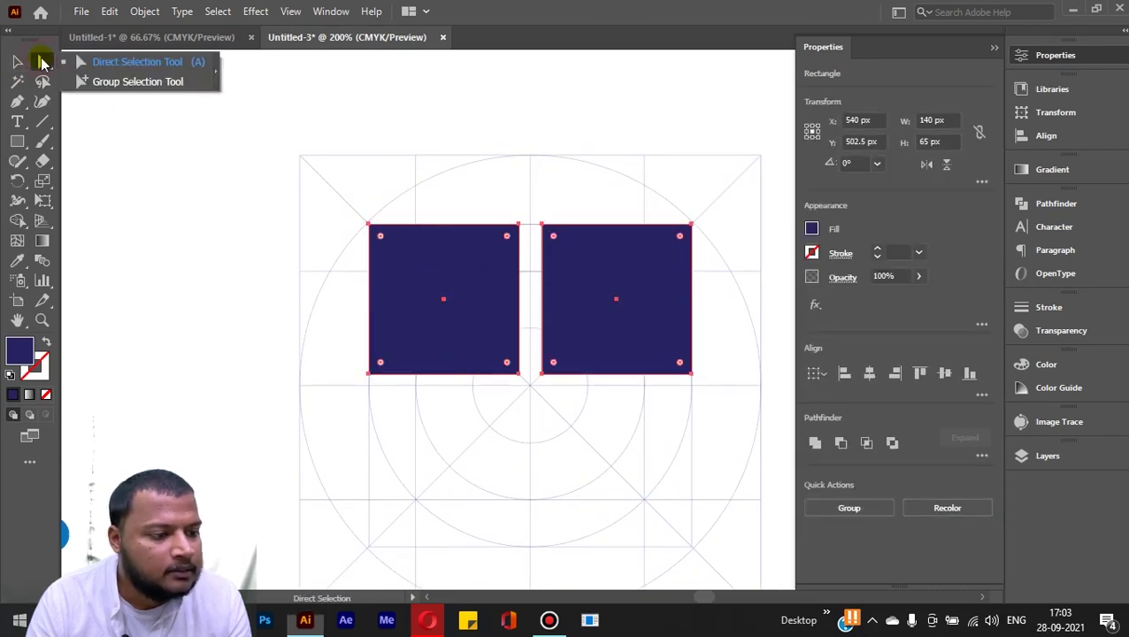
pyautogui.click(124, 62)
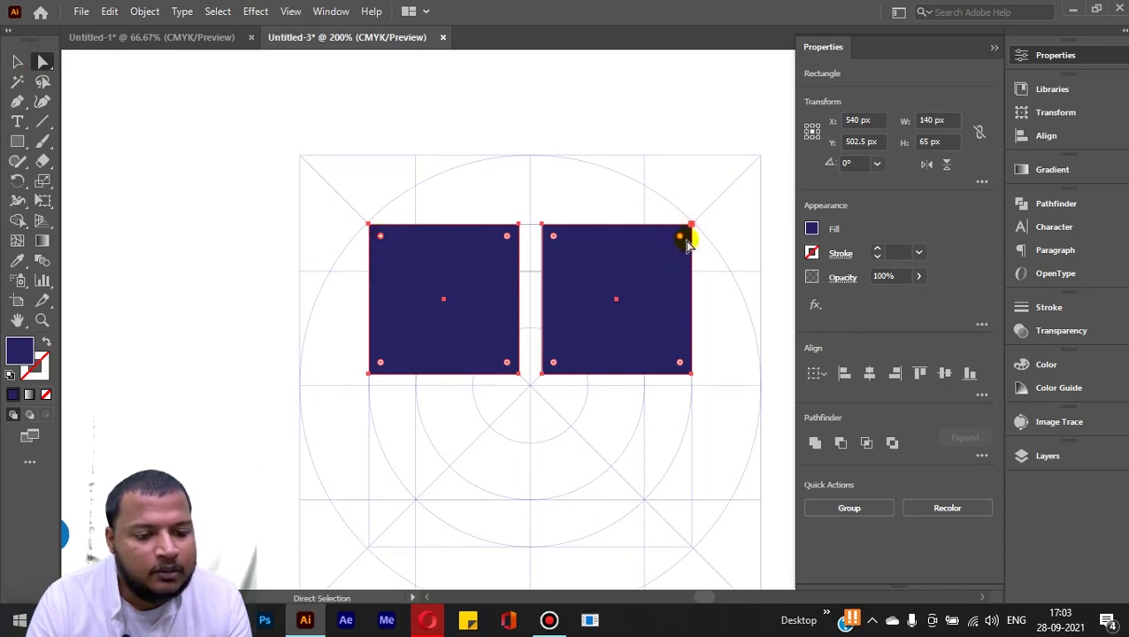
pyautogui.moveTo(679, 238); pyautogui.dragTo(663, 253)
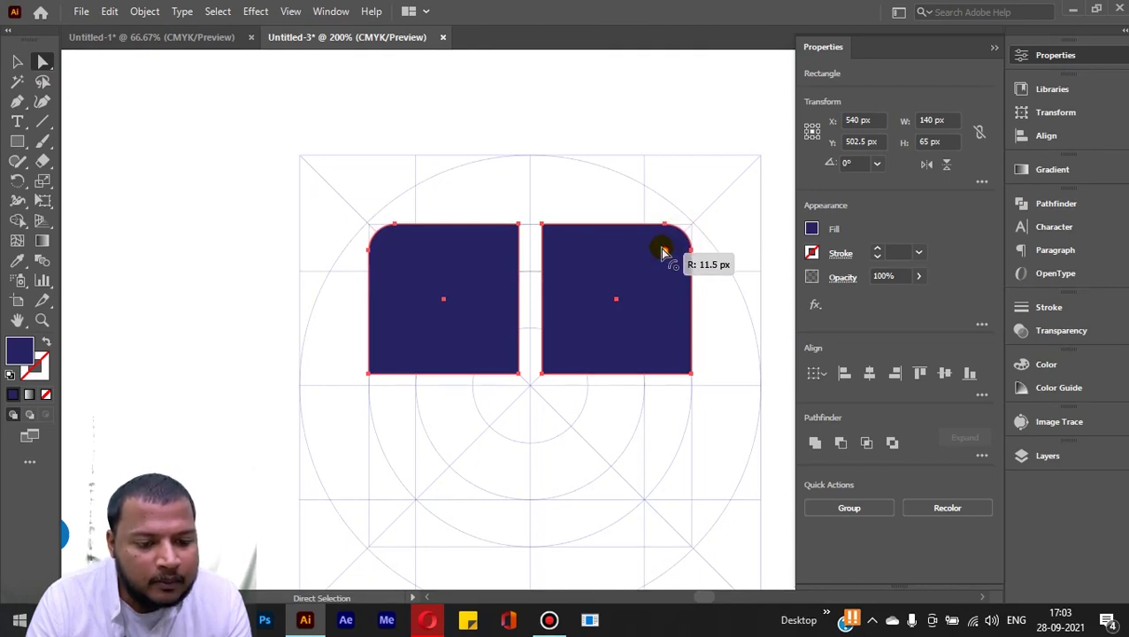
pyautogui.moveTo(659, 252); pyautogui.dragTo(635, 263)
pyautogui.click(17, 61)
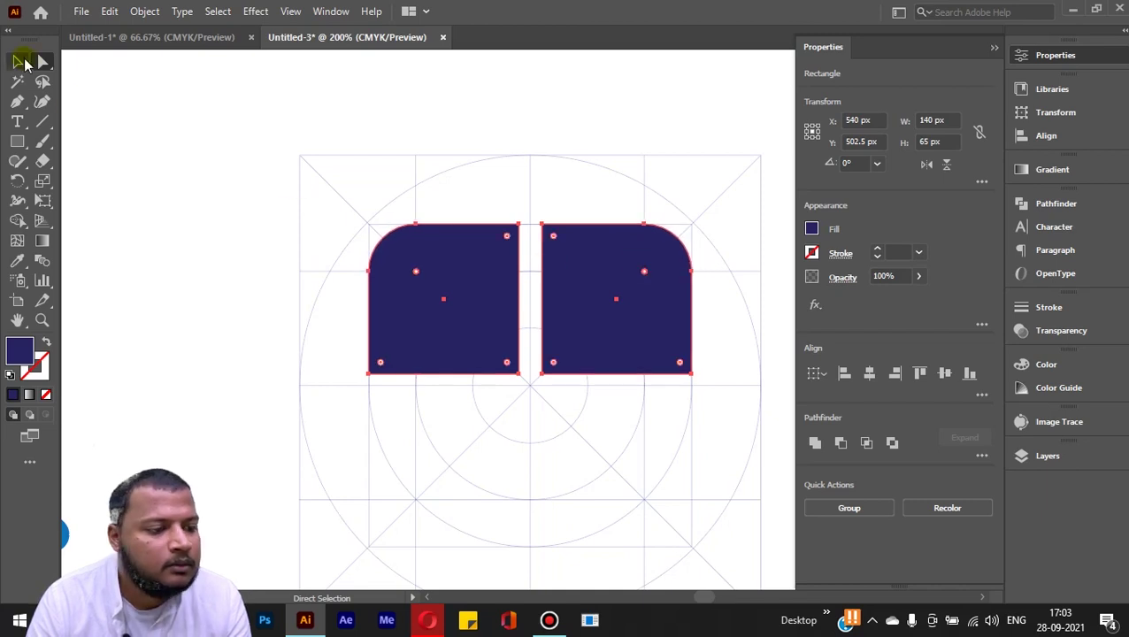
# - Duplicate both rounded squares straight down below the originals, and rotate the copied pair 180° so the rounded corners face down
pyautogui.hotkey('ctrl', '-')
pyautogui.click(523, 213)
pyautogui.click(455, 270)
pyautogui.keyDown('shift'); pyautogui.click(598, 283); pyautogui.keyUp('shift')
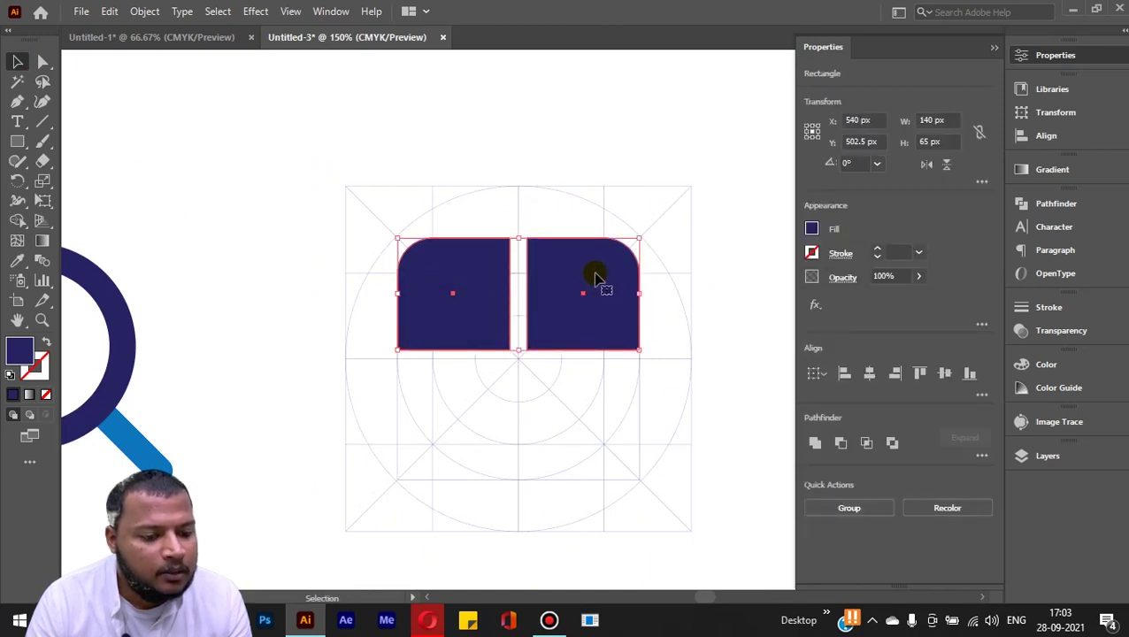
pyautogui.moveTo(597, 277); pyautogui.dragTo(602, 400)
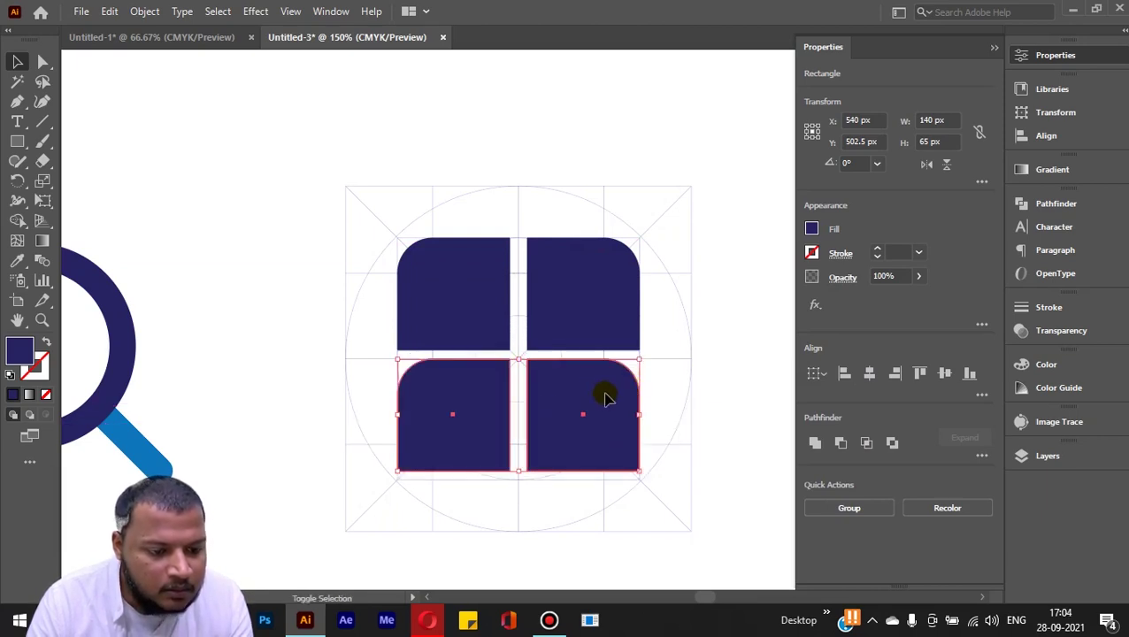
pyautogui.moveTo(662, 395); pyautogui.dragTo(395, 383)
# - Move the lower pair down so its bottom edge snaps to the bottom of the grid's inner square, and deselect it
pyautogui.scroll(-3, 434, 336)
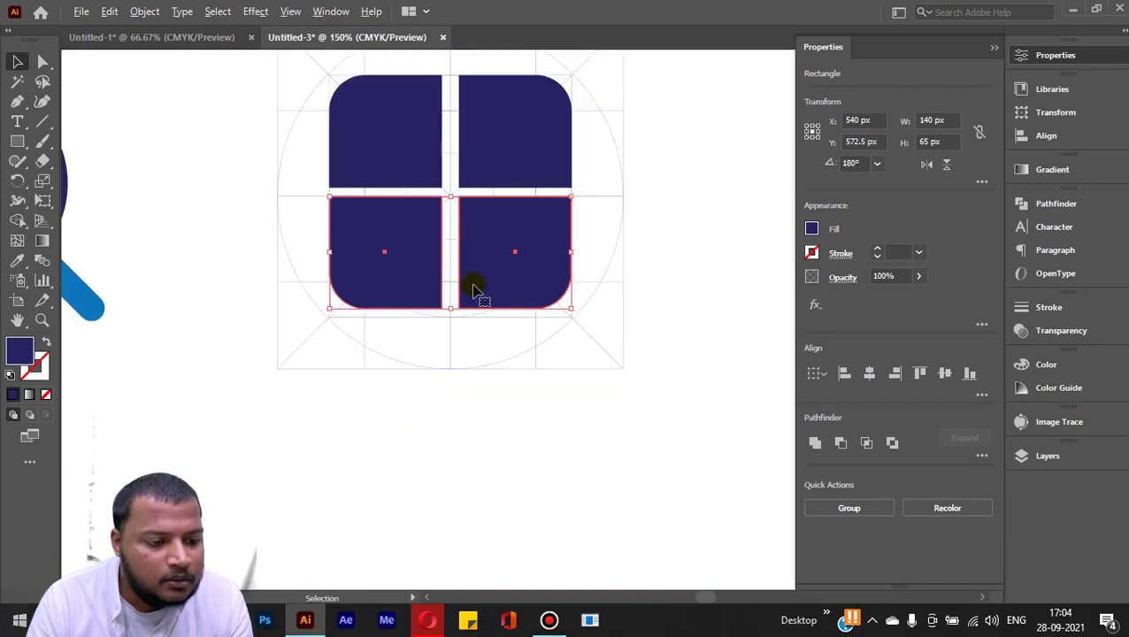
pyautogui.scroll(2, 484, 303)
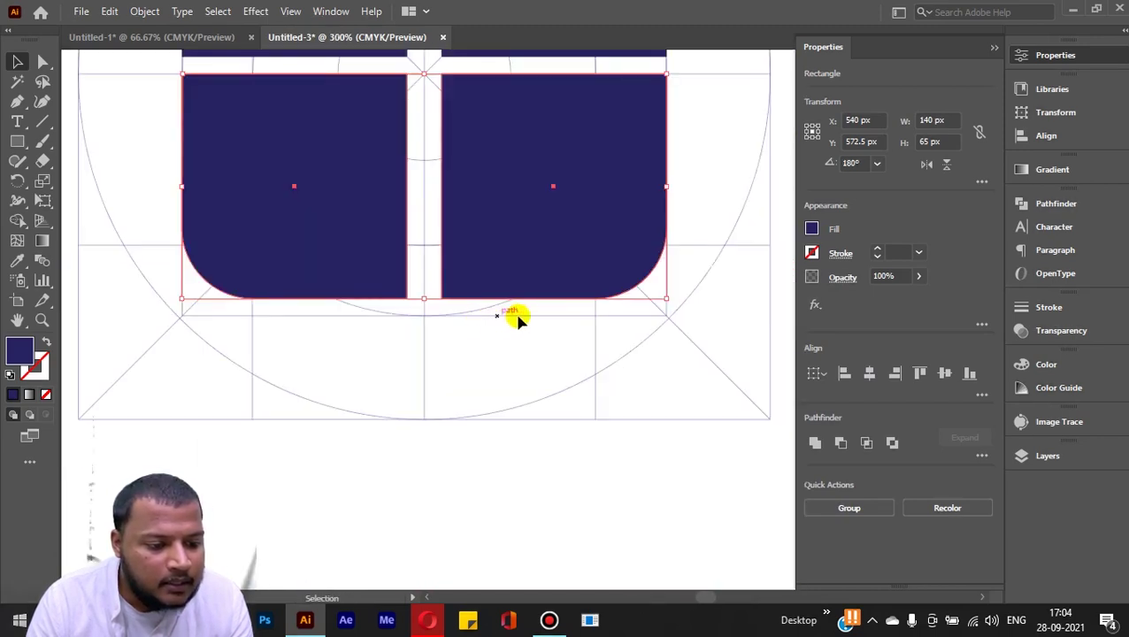
pyautogui.scroll(2, 467, 285)
pyautogui.moveTo(462, 249); pyautogui.dragTo(459, 284)
pyautogui.scroll(-3, 441, 297)
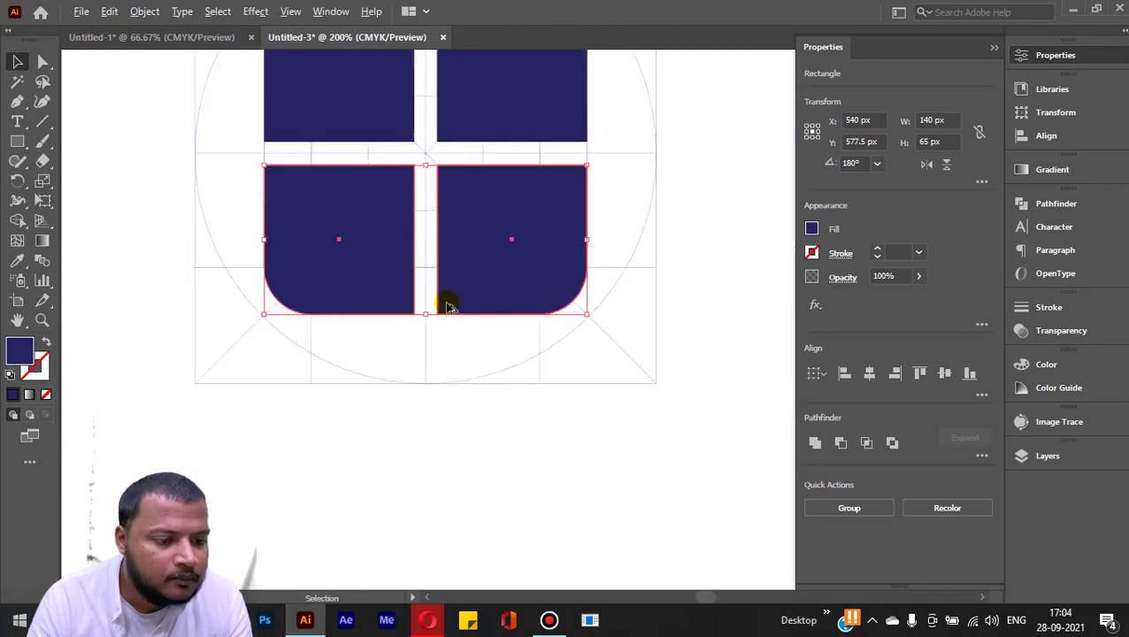
pyautogui.scroll(2, 529, 252)
pyautogui.click(692, 222)
# - Fill the lower-right tile with the blue sampled from the magnifying glass handle using the Eyedropper, and deselect it
pyautogui.scroll(-1, 562, 285)
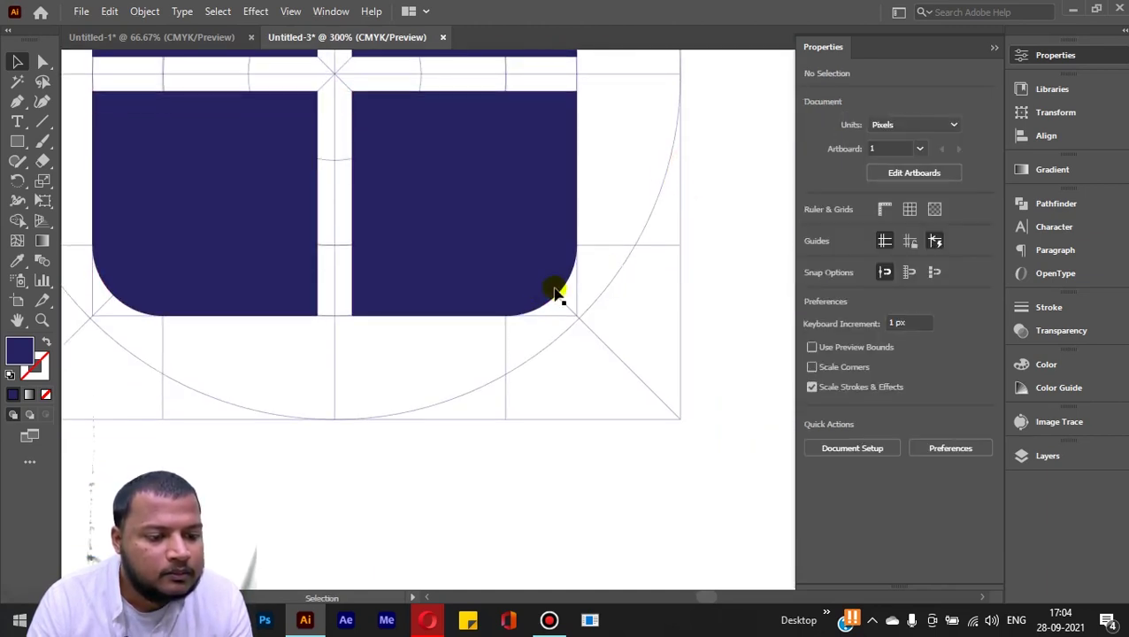
pyautogui.scroll(-2, 494, 425)
pyautogui.click(566, 312)
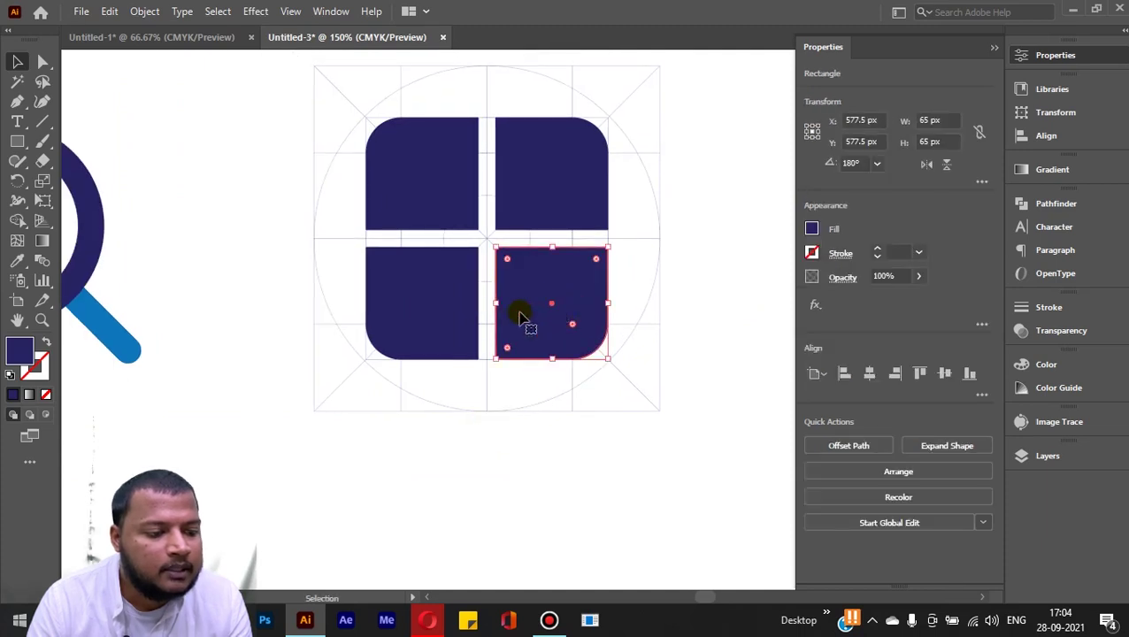
pyautogui.scroll(-1, 370, 297)
pyautogui.click(12, 266)
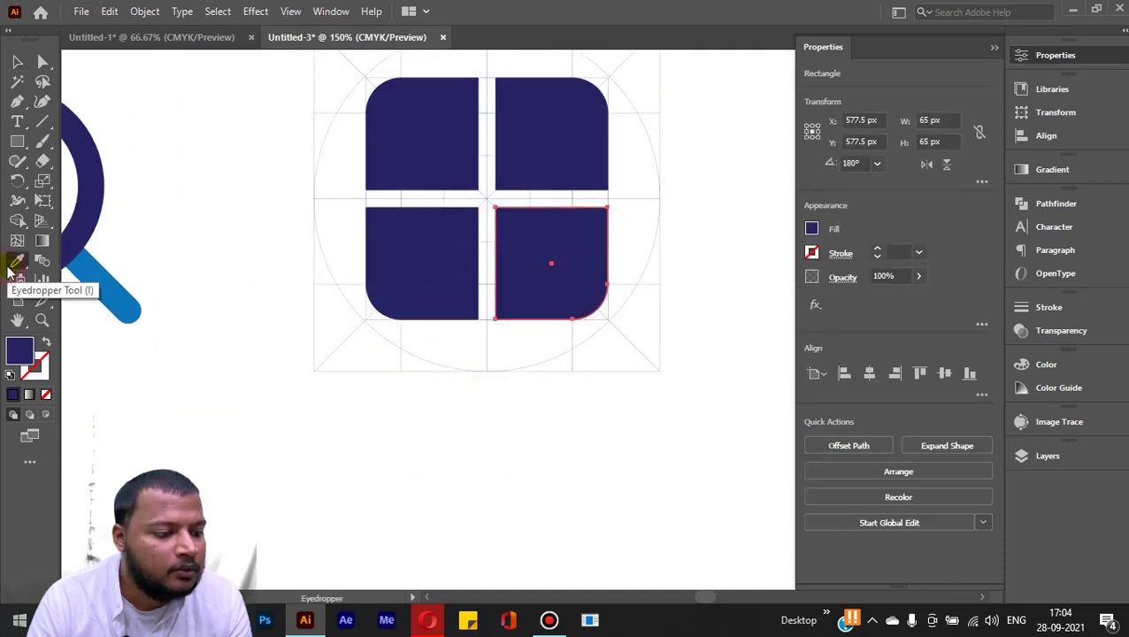
pyautogui.click(84, 259)
pyautogui.press('v')
pyautogui.click(181, 214)
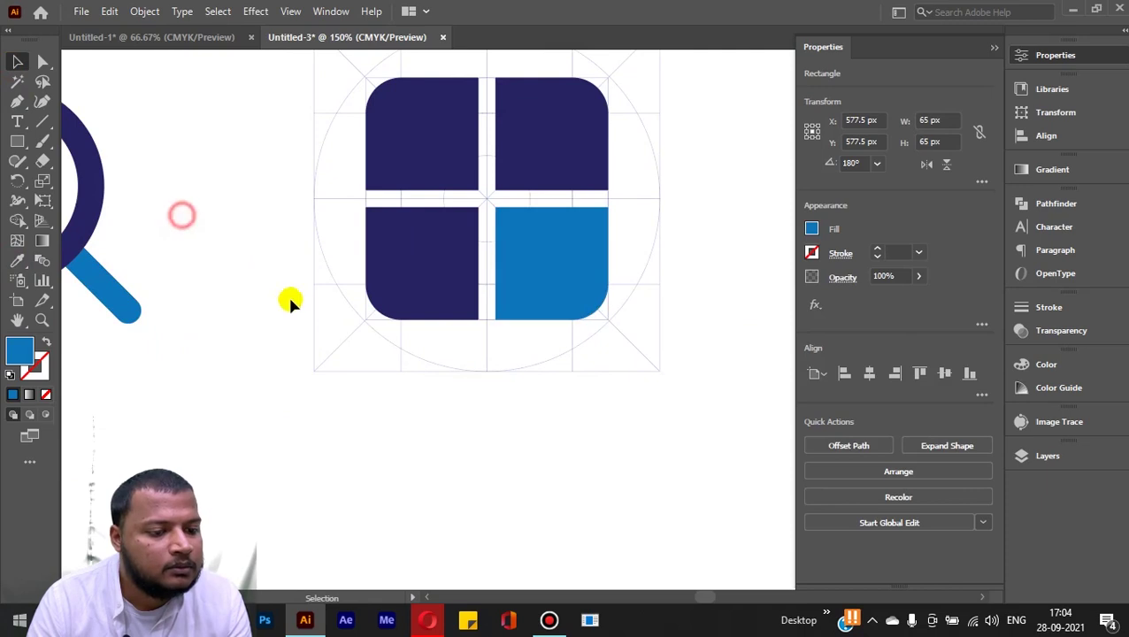
pyautogui.scroll(-1, 328, 383)
pyautogui.scroll(-1, 372, 413)
pyautogui.scroll(-1, 366, 422)
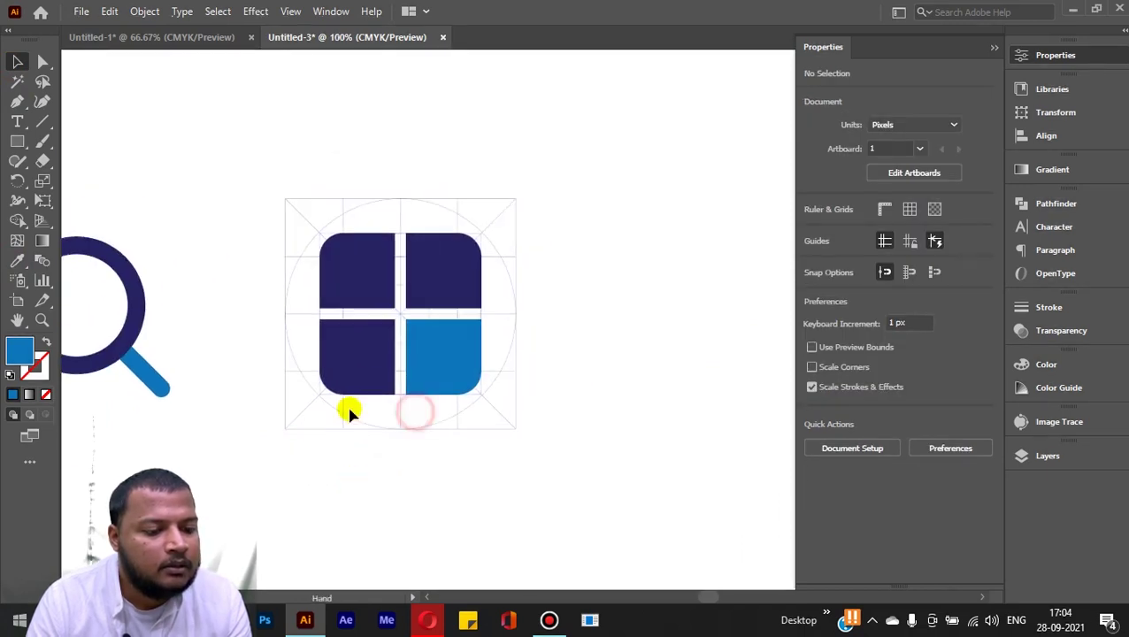
# - Move all four tiles of the square logo horizontally off the construction grid into the empty space beyond it, and deselect them
pyautogui.moveTo(268, 204); pyautogui.dragTo(498, 422)
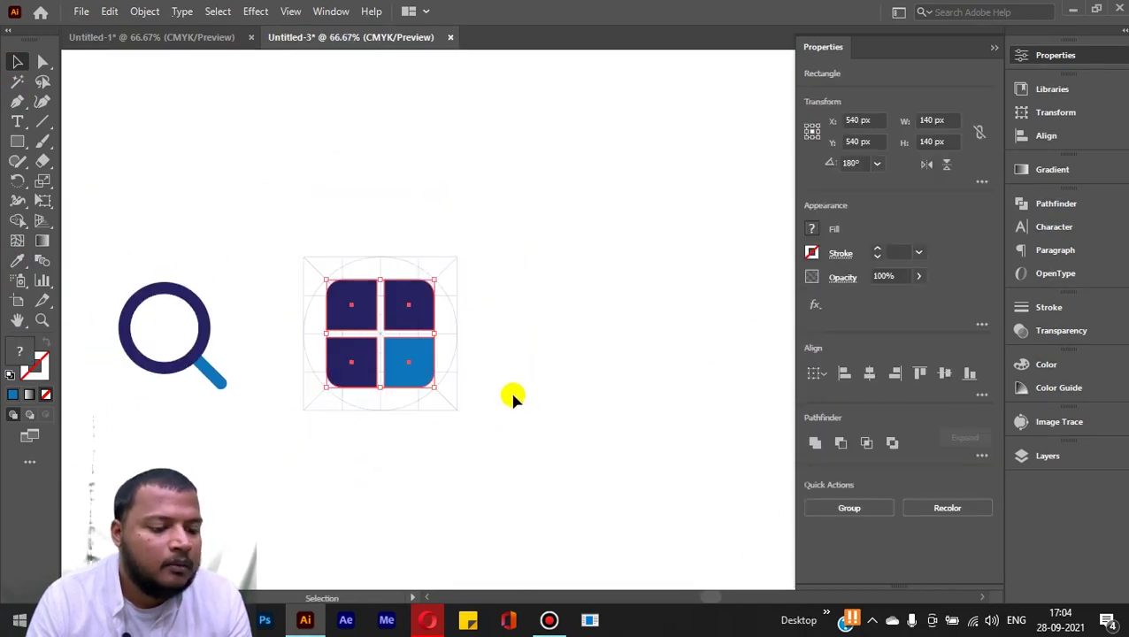
pyautogui.moveTo(566, 392); pyautogui.dragTo(482, 361)
pyautogui.moveTo(330, 275); pyautogui.dragTo(618, 271)
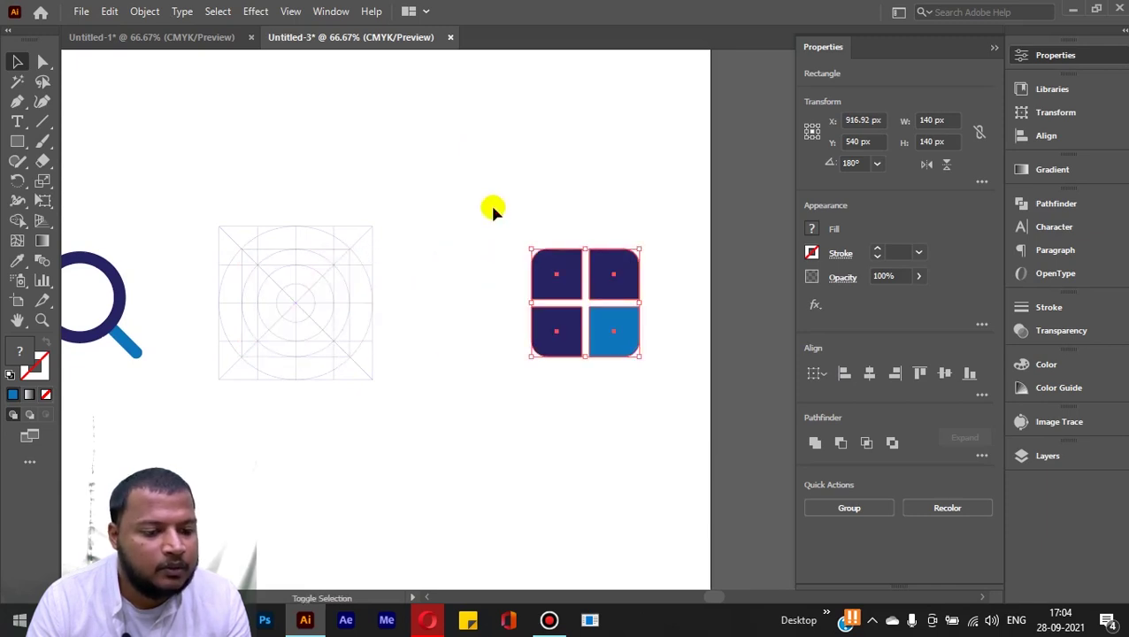
pyautogui.click(460, 310)
# - Draw a 140 px circle with the Ellipse tool outward from the grid's center, matching the grid's second-largest circle
pyautogui.hscroll(-3, 461, 256)
pyautogui.scroll(1, 522, 283)
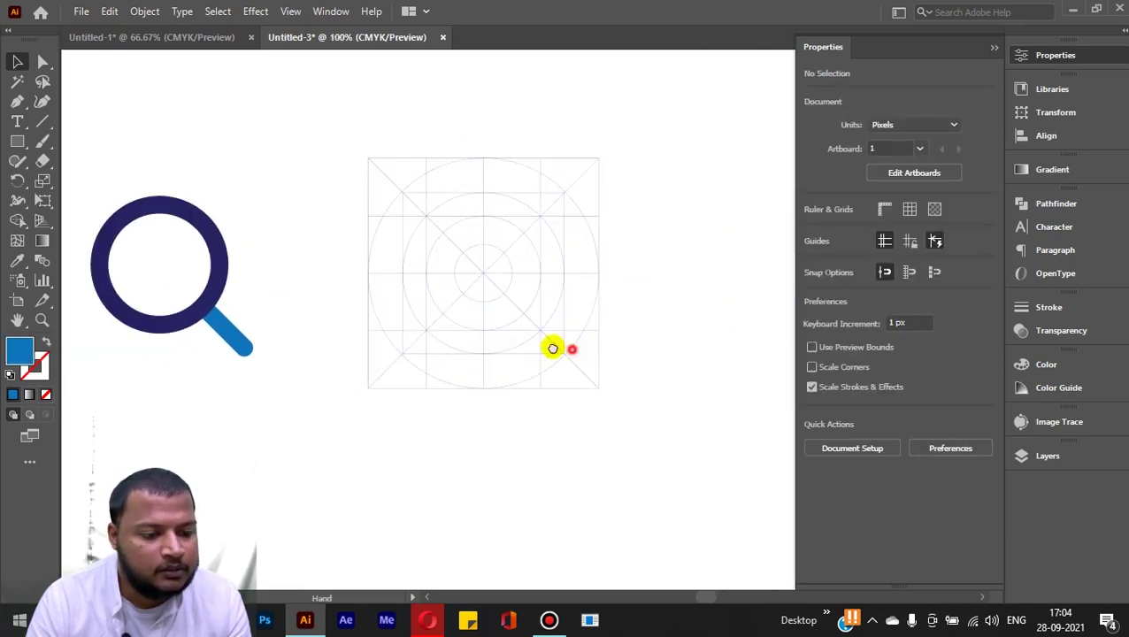
pyautogui.moveTo(553, 348); pyautogui.dragTo(522, 373)
pyautogui.scroll(1, 494, 353)
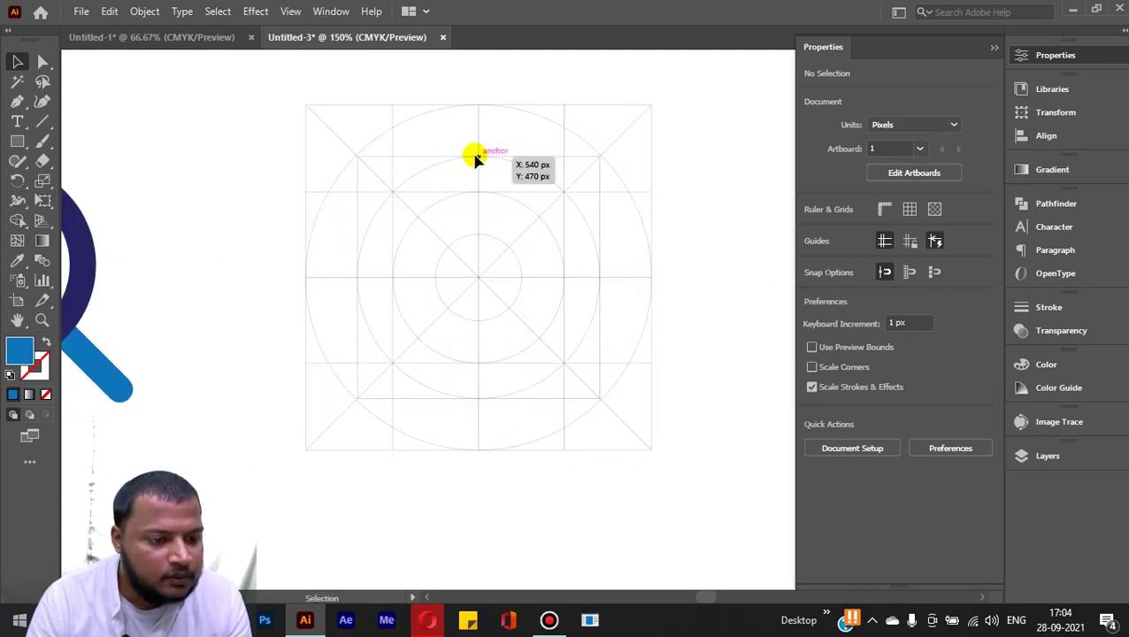
pyautogui.click(17, 140)
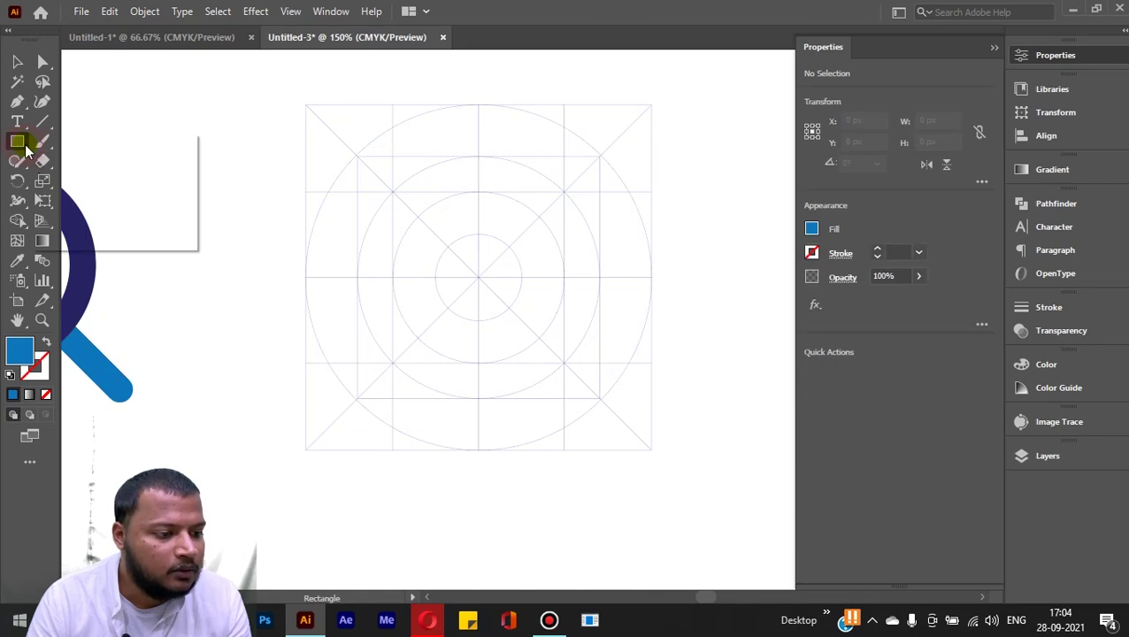
pyautogui.click(107, 182)
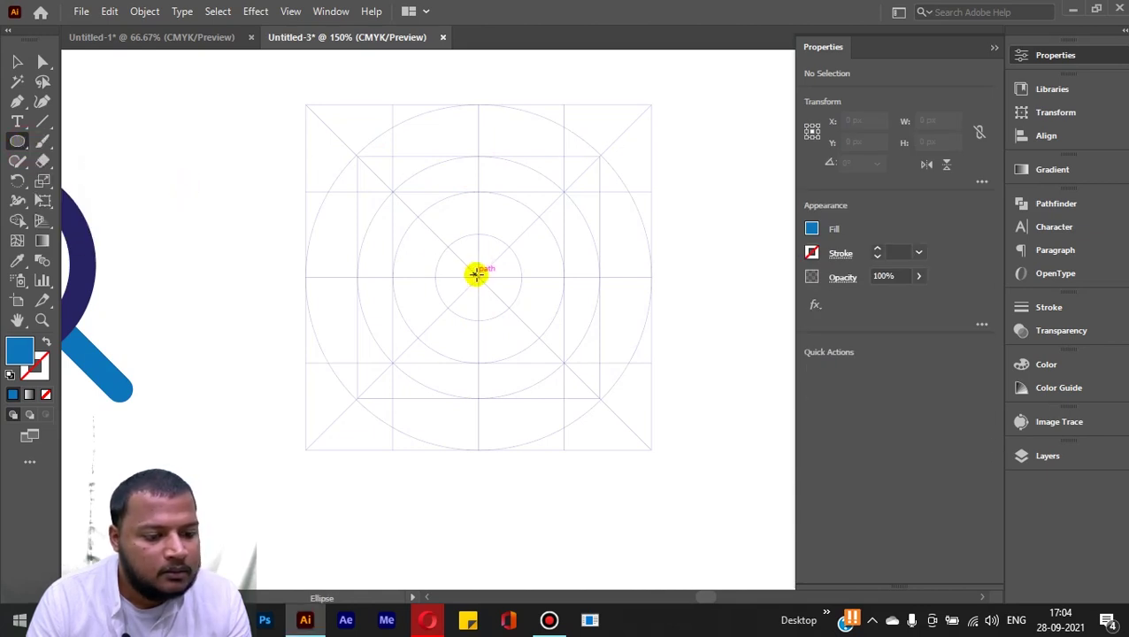
pyautogui.moveTo(477, 277); pyautogui.dragTo(600, 376)
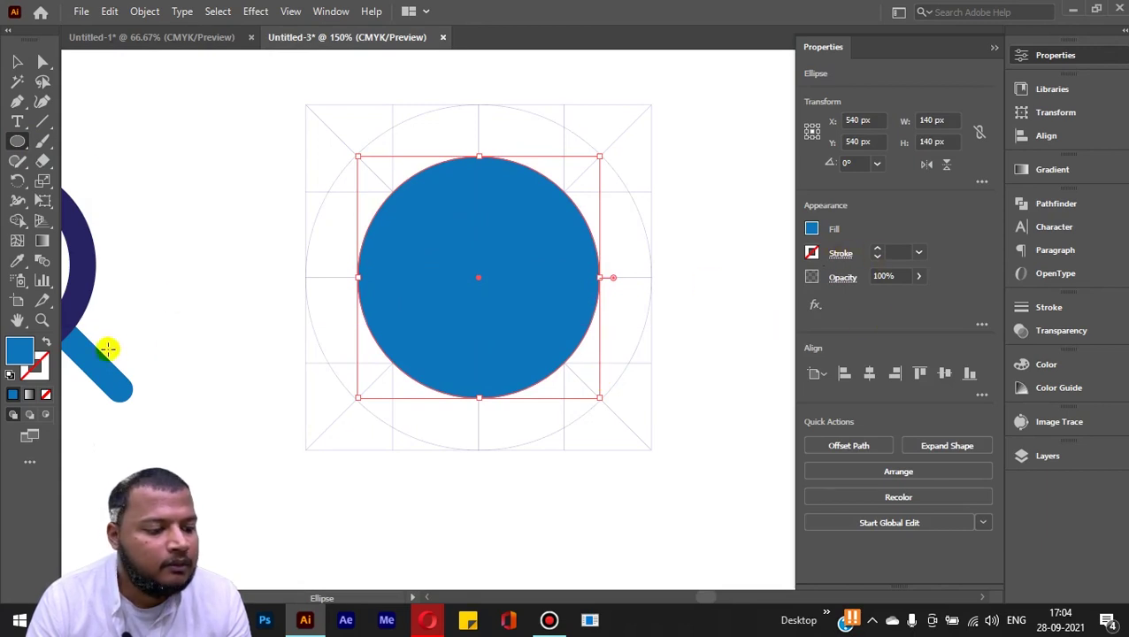
# - Swap the circle's blue fill to its stroke and set the stroke weight to 15 pt
pyautogui.click(46, 344)
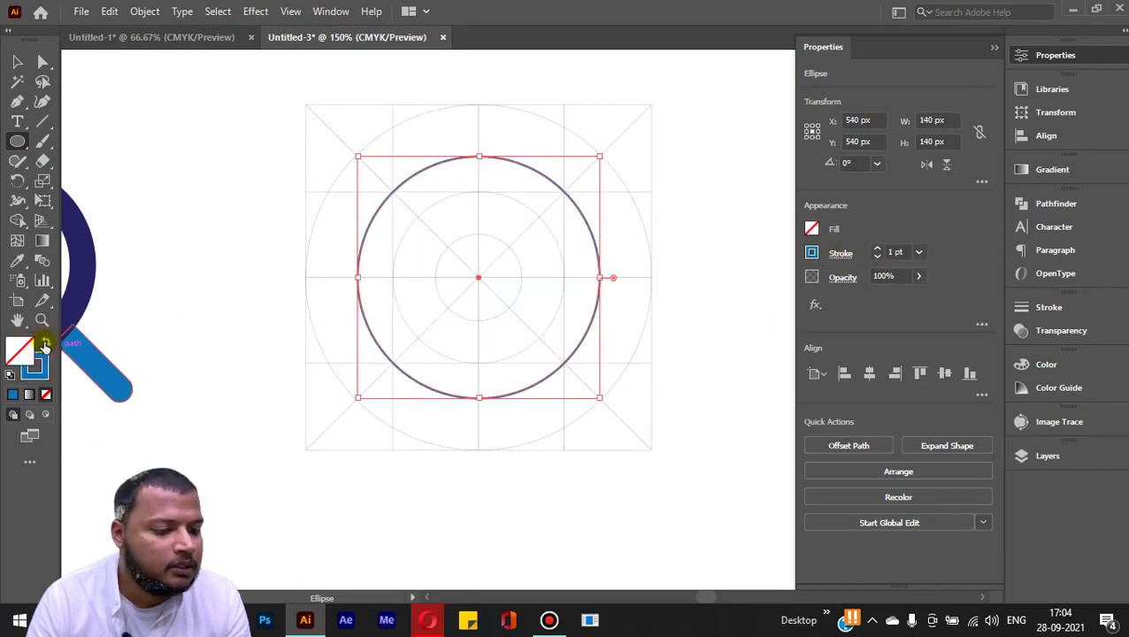
pyautogui.click(896, 253)
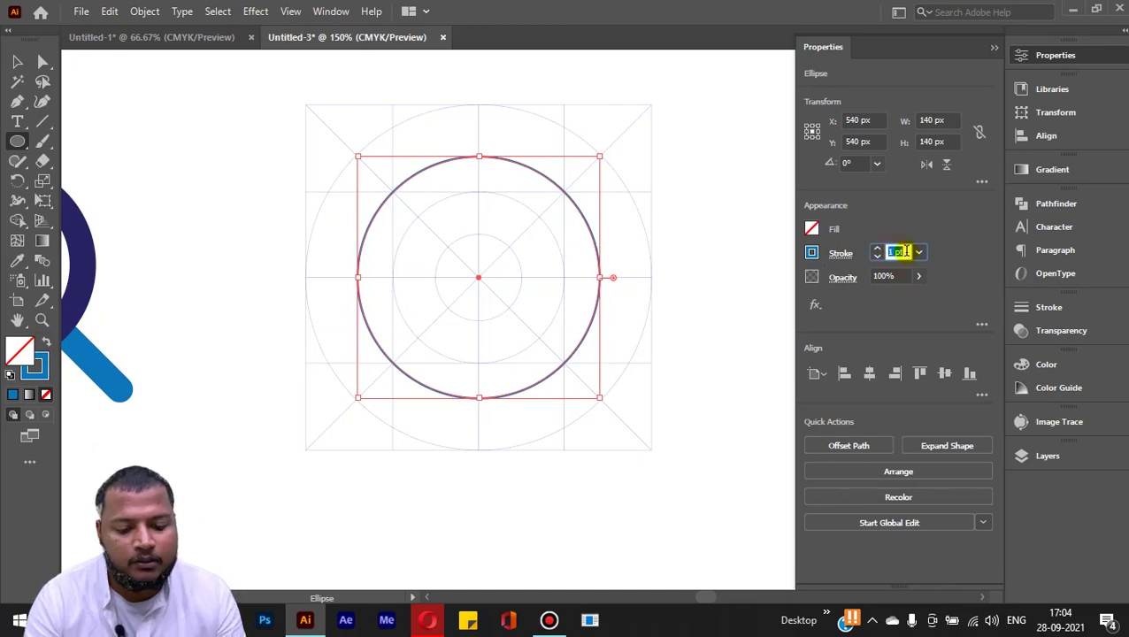
pyautogui.write('15')
pyautogui.press('Return')
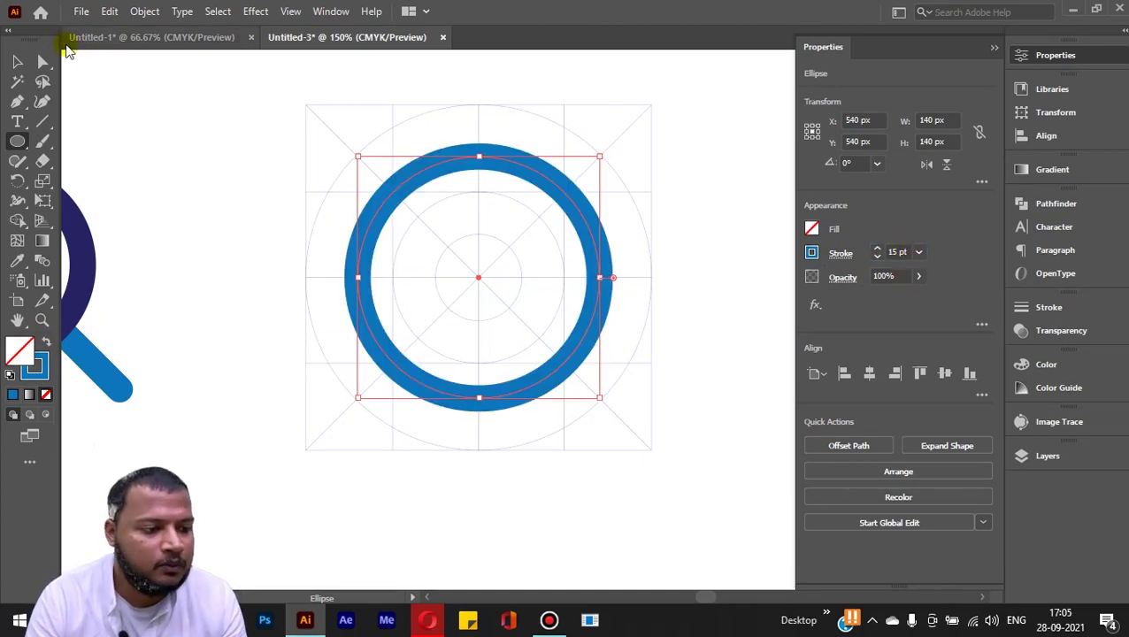
pyautogui.press('v')
pyautogui.hotkey('ctrl', '=')
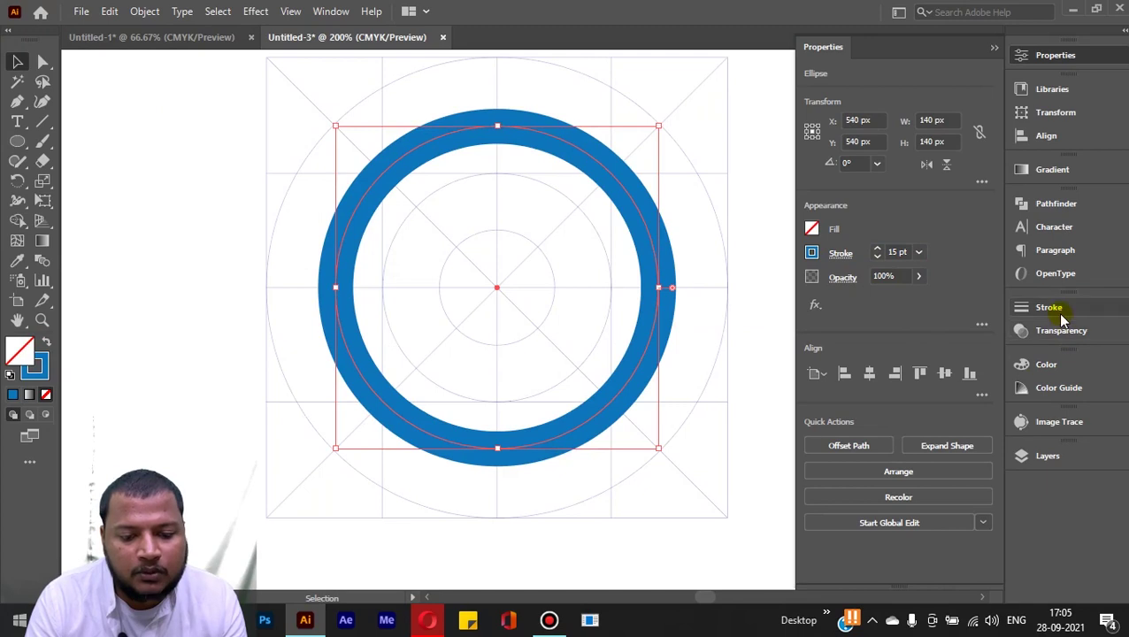
# - Align the ring's stroke to the inside of its path and deselect it
pyautogui.click(1026, 309)
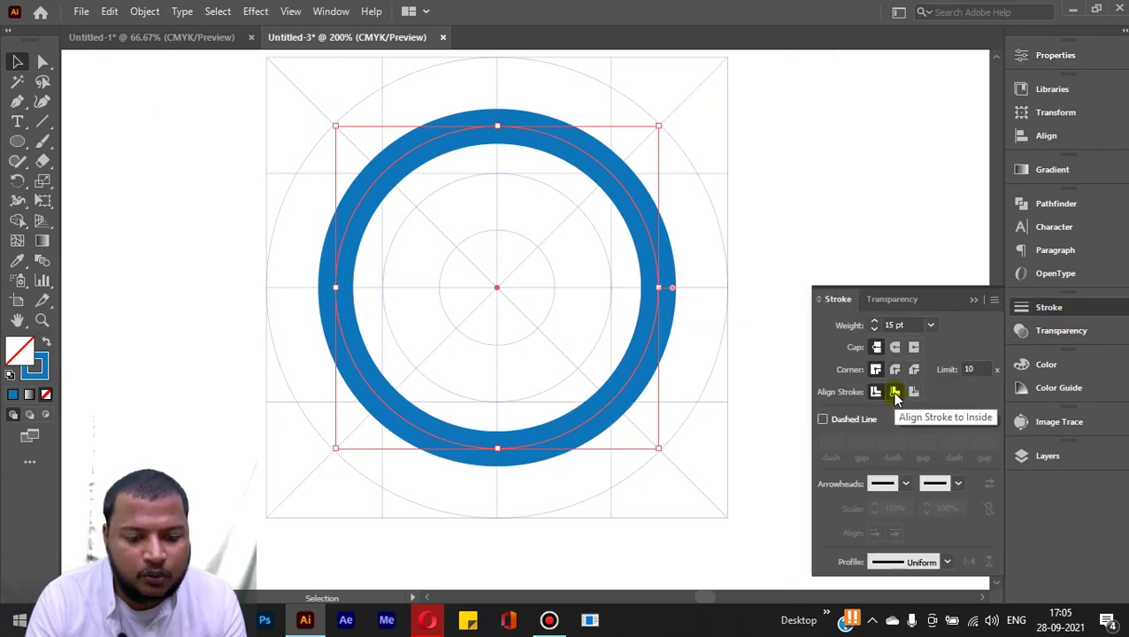
pyautogui.click(896, 392)
pyautogui.click(823, 173)
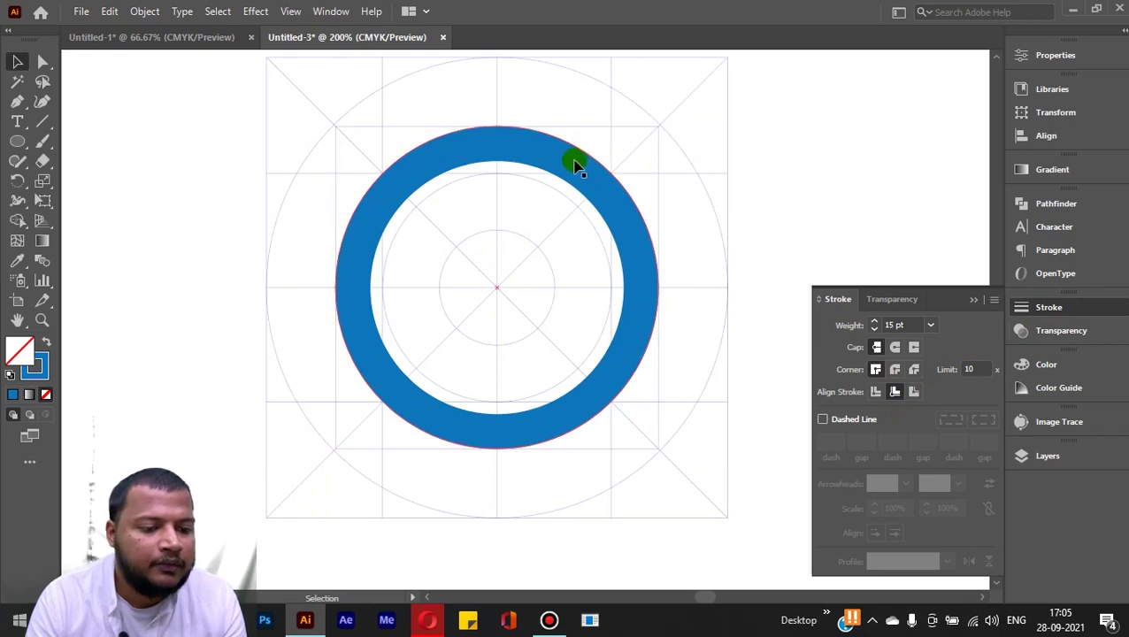
# - Draw a second circle about 99 px wide from the grid's center inside the ring, and set its stroke to 1 pt
pyautogui.moveTo(14, 144); pyautogui.dragTo(74, 181)
pyautogui.moveTo(495, 286); pyautogui.dragTo(600, 399)
pyautogui.click(1061, 58)
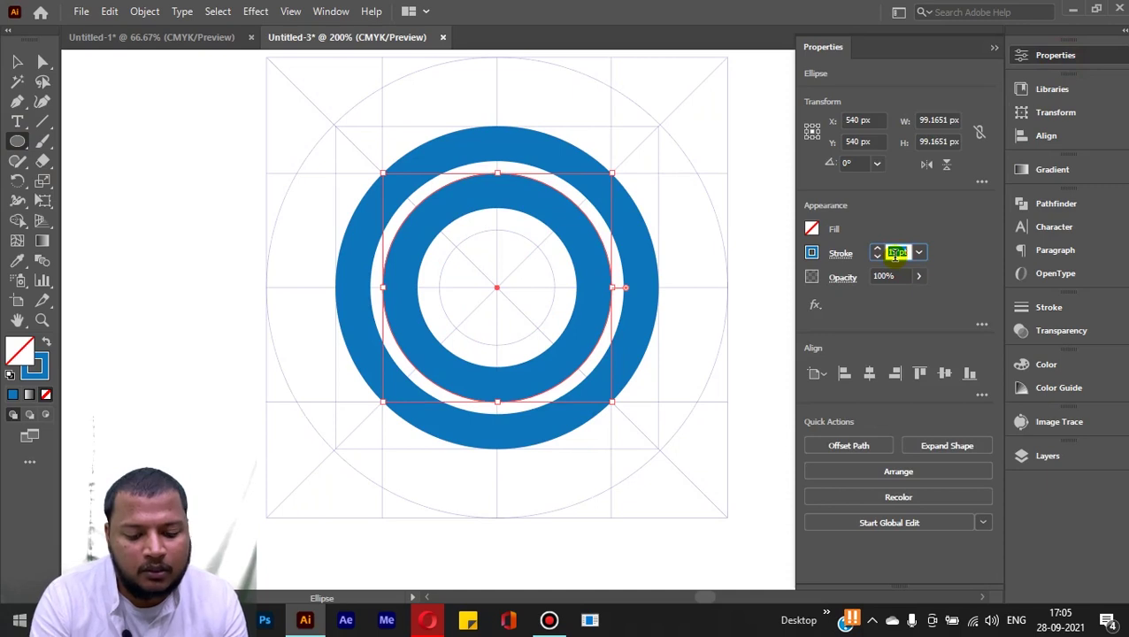
pyautogui.write('1')
pyautogui.press('Return')
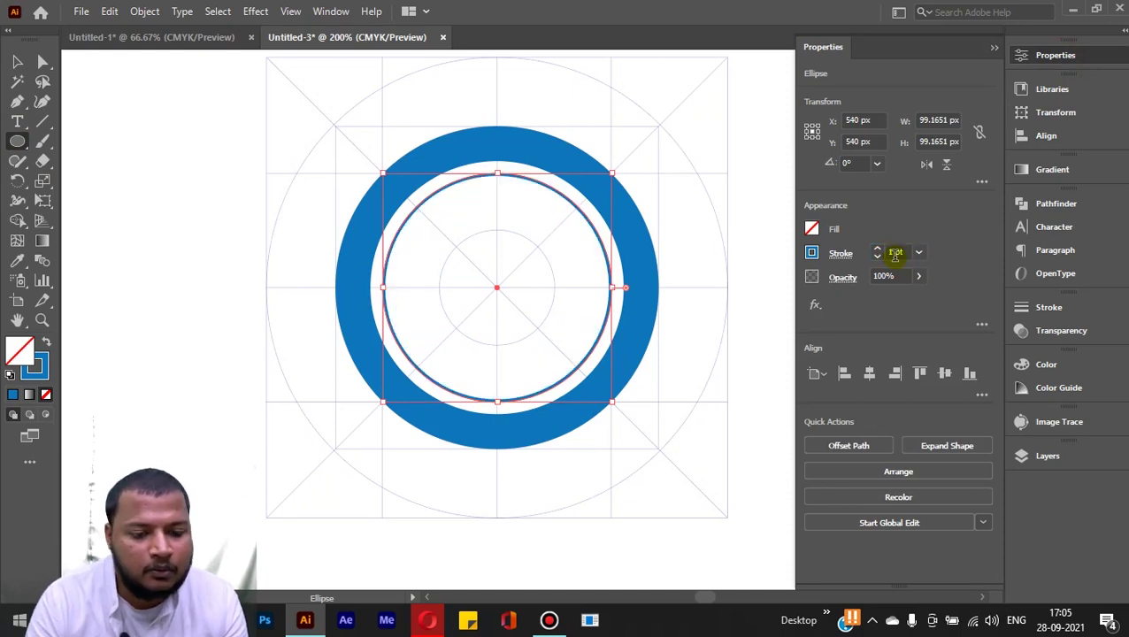
# - Align the thin inner circle's stroke to the center of its path
pyautogui.click(1058, 307)
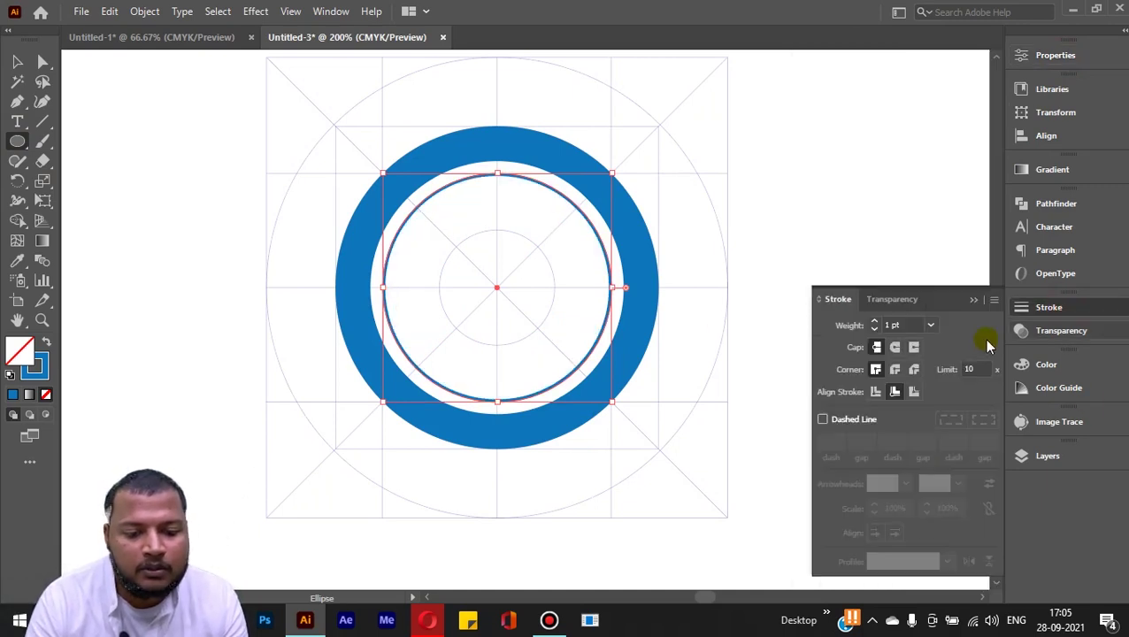
pyautogui.click(875, 392)
pyautogui.click(362, 118)
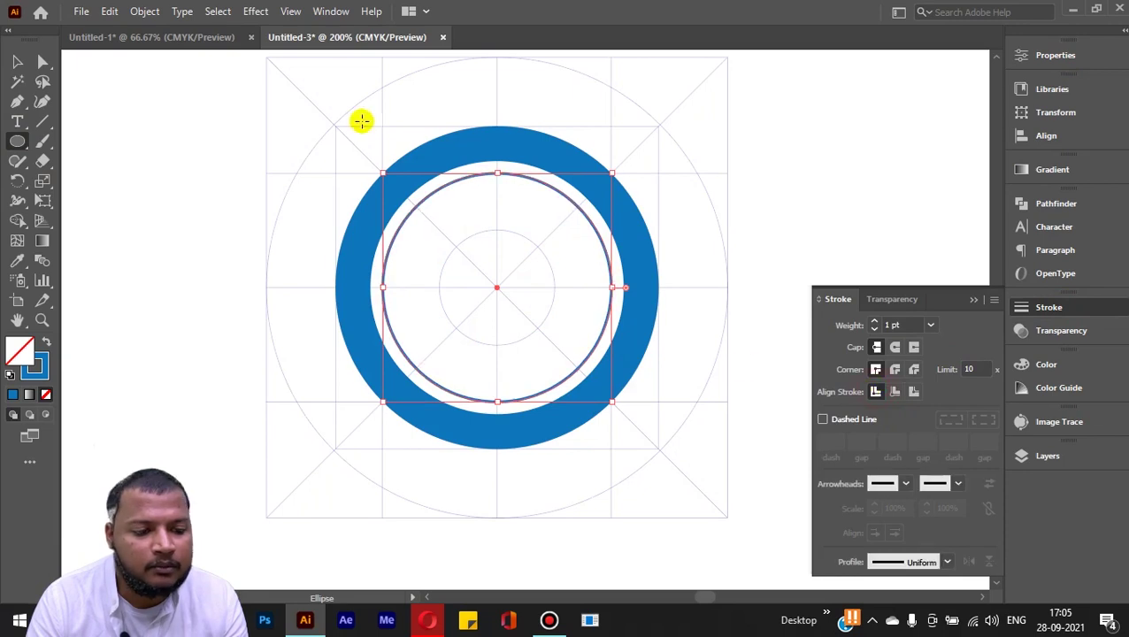
# - Make a copy of the thin circle scaled down to the grid's smallest circle, and move it up for the head
pyautogui.click(17, 61)
pyautogui.hotkey('ctrl', '=')
pyautogui.keyDown('ctrl'); pyautogui.click(520, 167); pyautogui.keyUp('ctrl')
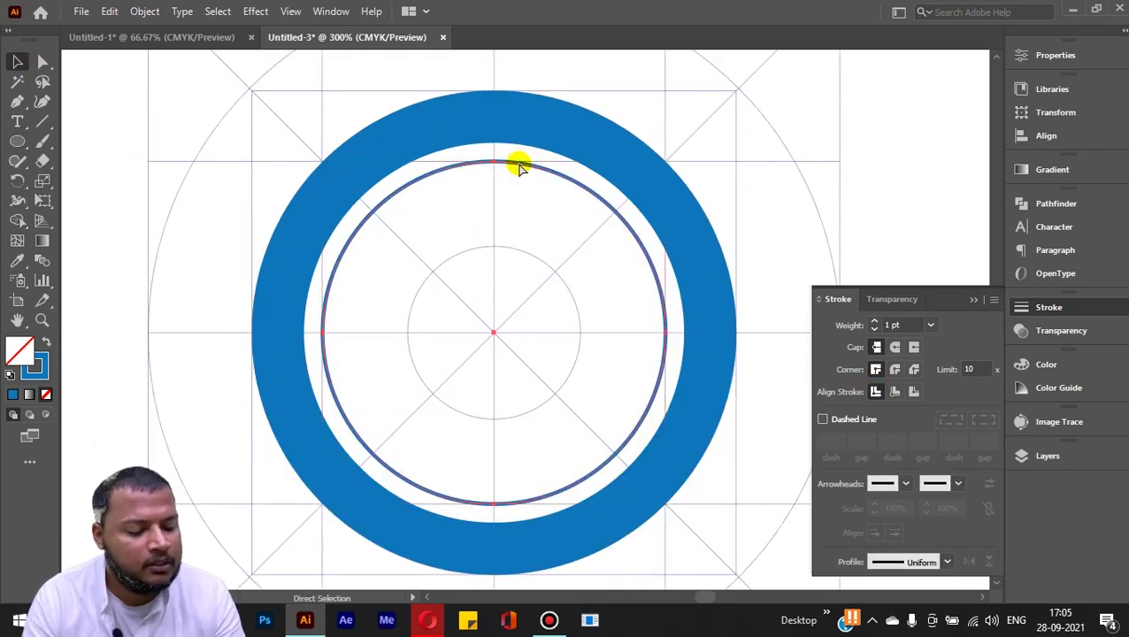
pyautogui.click(666, 159)
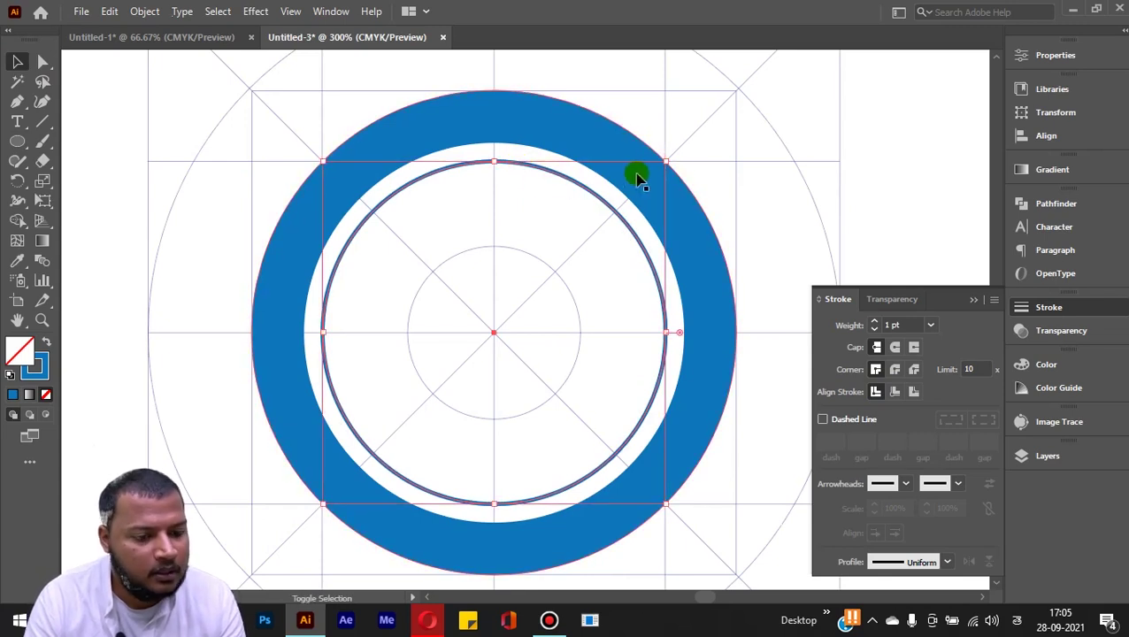
pyautogui.moveTo(666, 162)
pyautogui.mouseDown()
pyautogui.moveTo(649, 226)
pyautogui.moveTo(631, 240)
pyautogui.mouseUp()
pyautogui.moveTo(538, 254); pyautogui.dragTo(550, 215)
pyautogui.scroll(-2, 723, 206)
pyautogui.hscroll(-2, 723, 206)
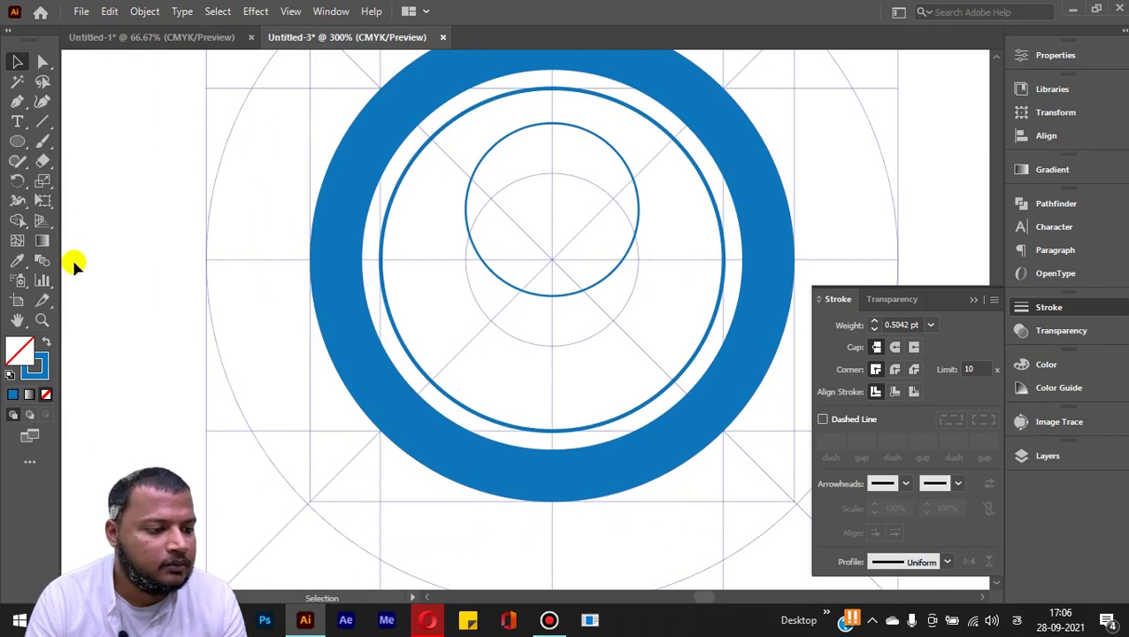
# - Draw a rectangle from the thin circle's lower diagonal intersection up to the grid's horizontal center line, and deselect it
pyautogui.moveTo(18, 143); pyautogui.dragTo(89, 142)
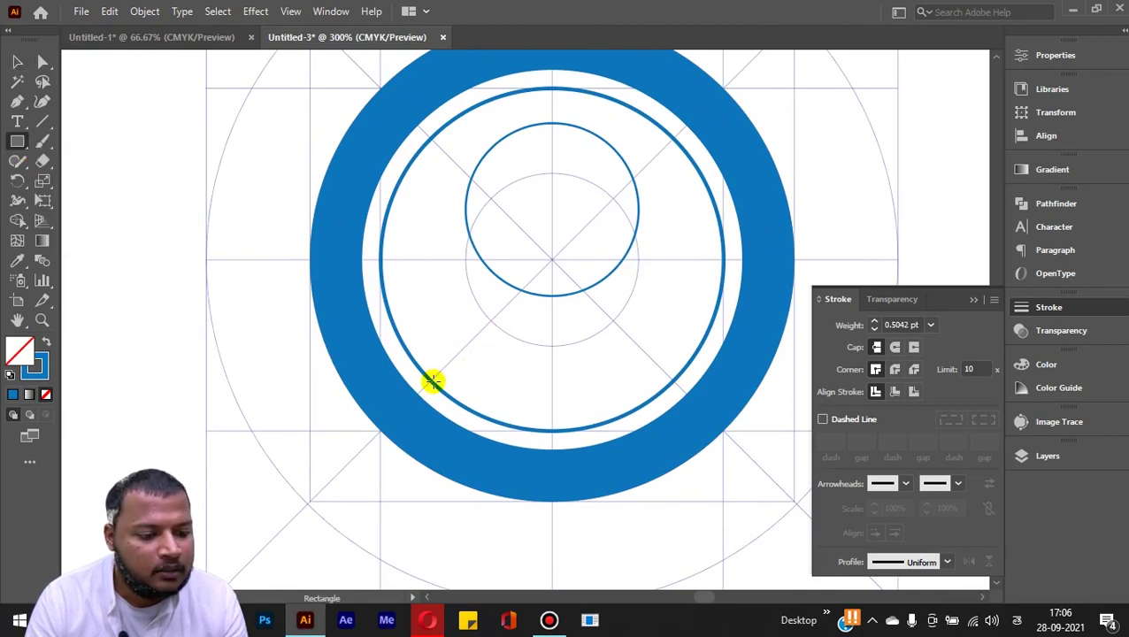
pyautogui.moveTo(428, 379); pyautogui.dragTo(677, 258)
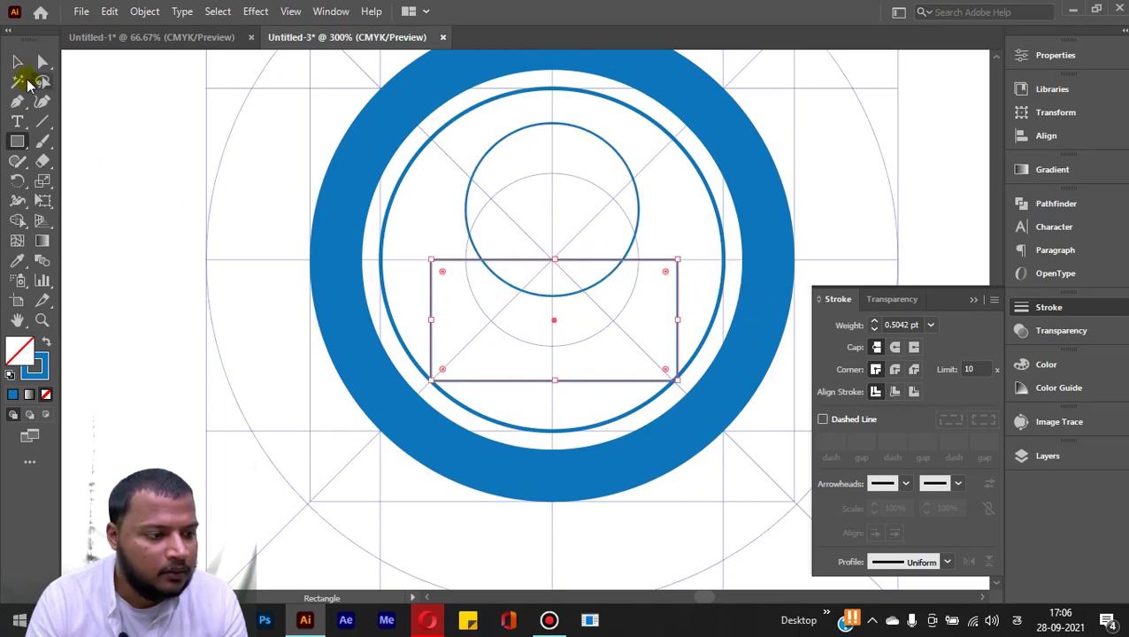
pyautogui.click(17, 61)
pyautogui.click(391, 486)
# - Move the rectangle straight down until its lower edge meets the bottom of the thin circle, and deselect it
pyautogui.scroll(2, 456, 423)
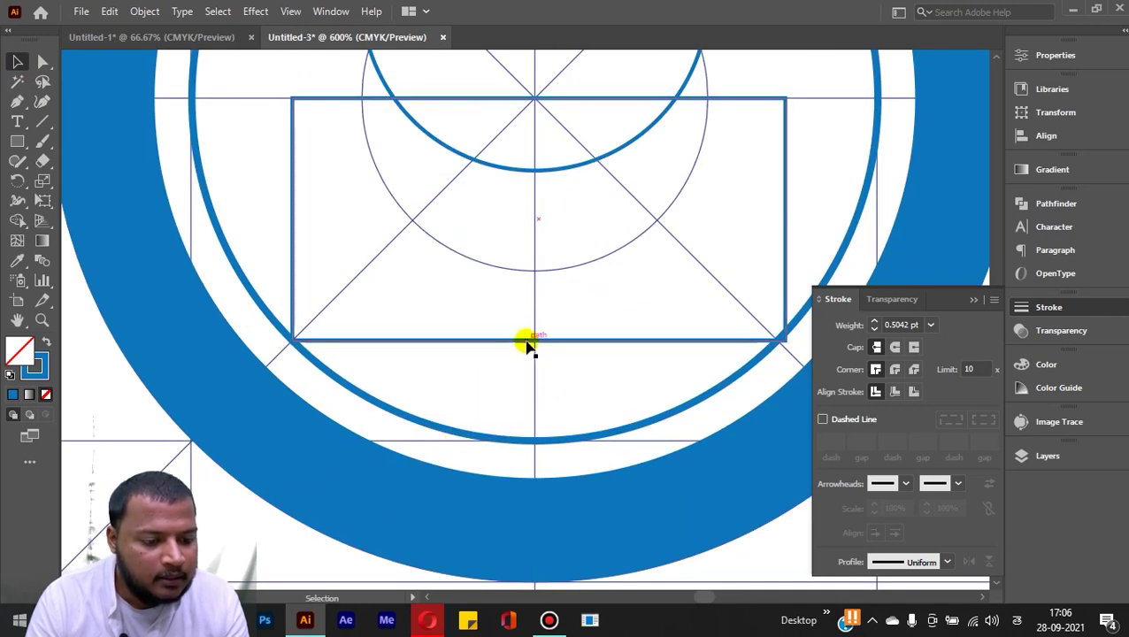
pyautogui.moveTo(525, 346); pyautogui.dragTo(433, 378)
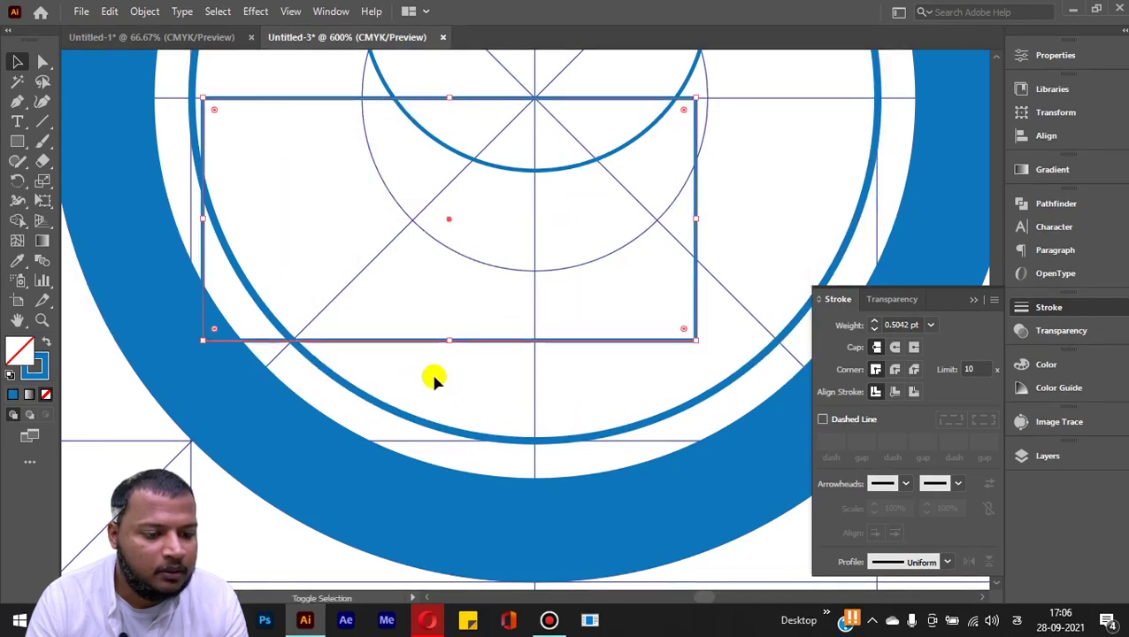
pyautogui.hotkey('ctrl', 'z')
pyautogui.moveTo(510, 341); pyautogui.dragTo(510, 401)
pyautogui.hotkey('ctrl', '-')
pyautogui.click(164, 304)
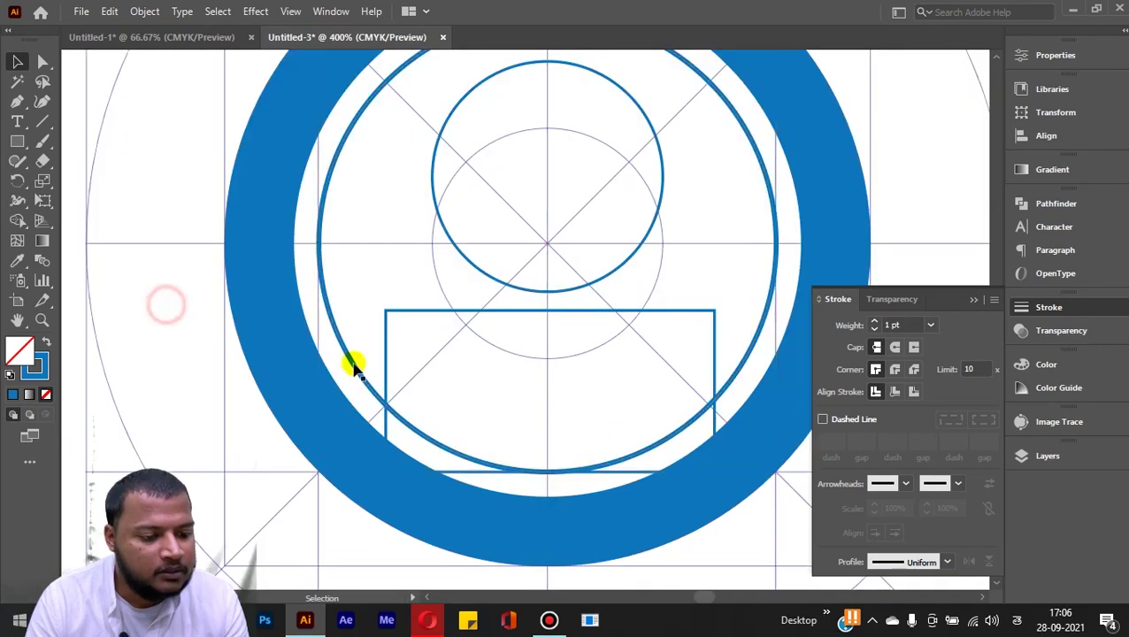
# - Intersect the larger thin circle with the rectangle using Pathfinder to form the body shape with a curved base
pyautogui.click(320, 247)
pyautogui.keyDown('shift'); pyautogui.click(423, 311); pyautogui.keyUp('shift')
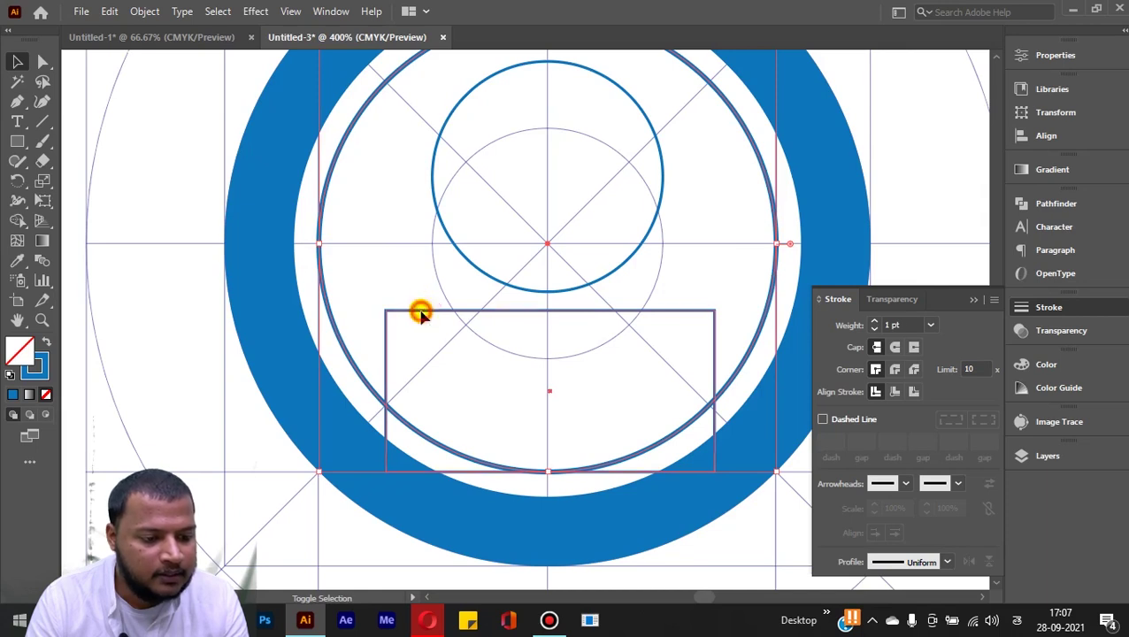
pyautogui.click(1057, 205)
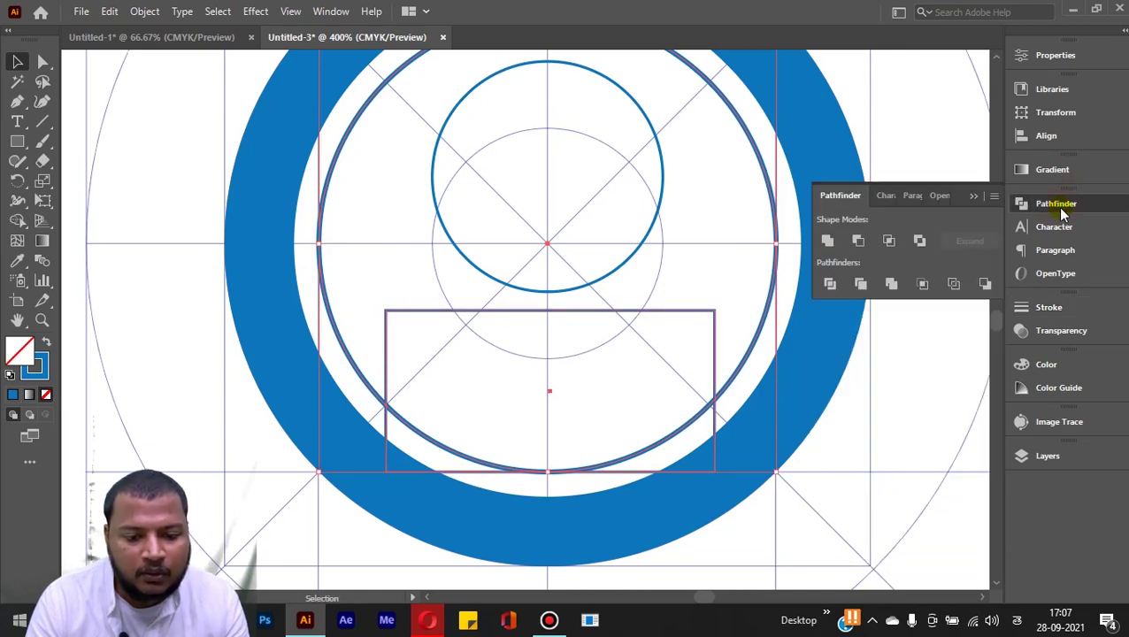
pyautogui.click(888, 241)
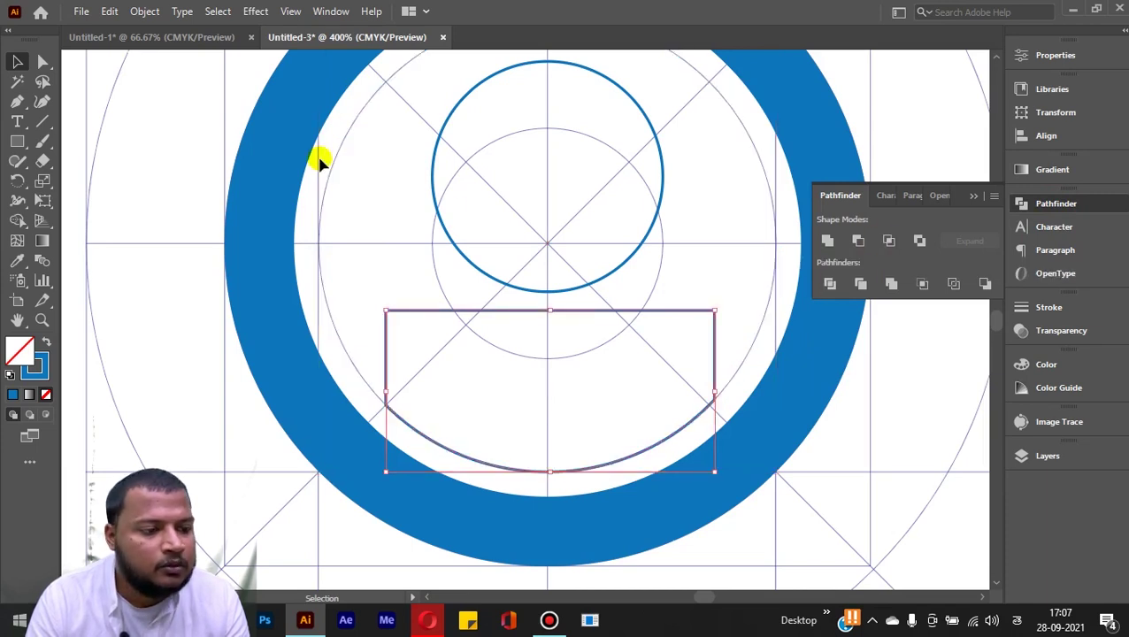
pyautogui.click(324, 18)
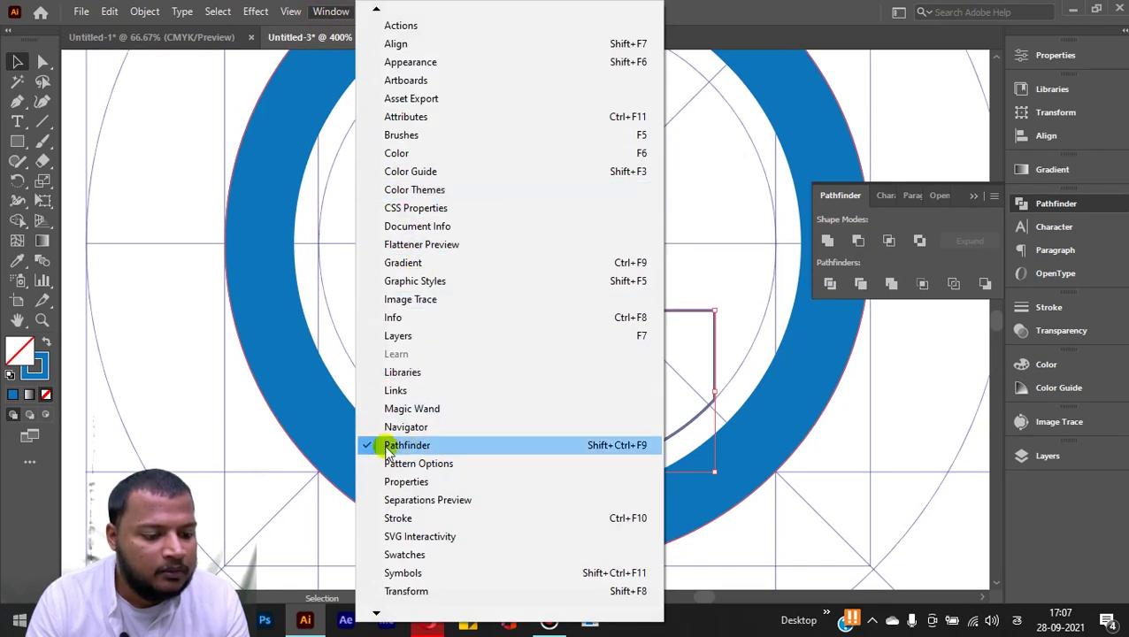
pyautogui.click(746, 15)
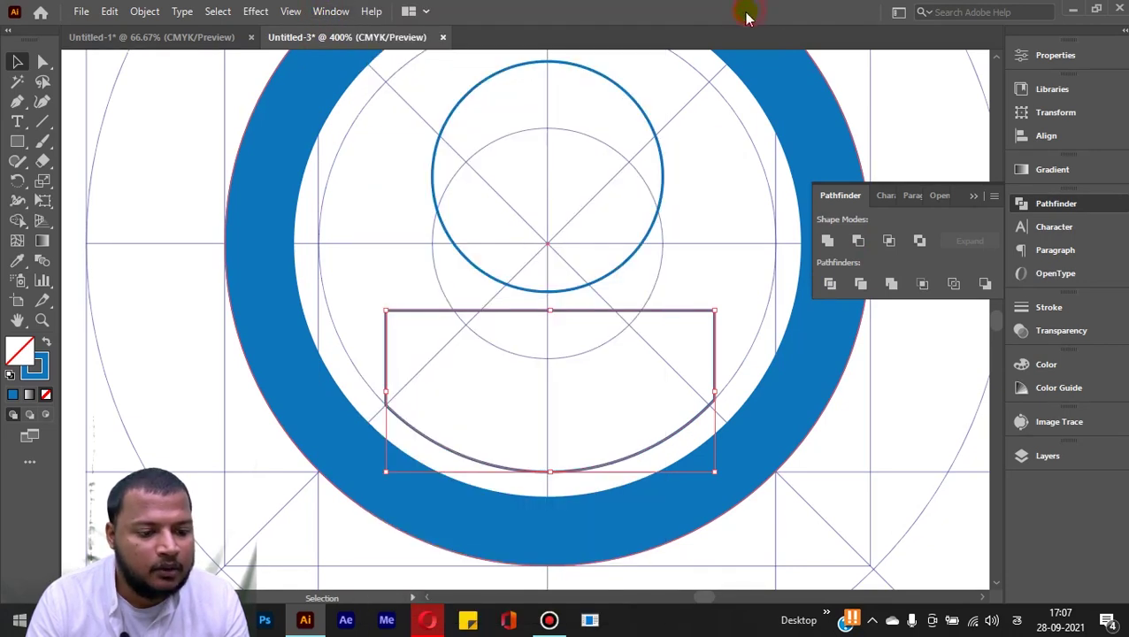
pyautogui.click(159, 194)
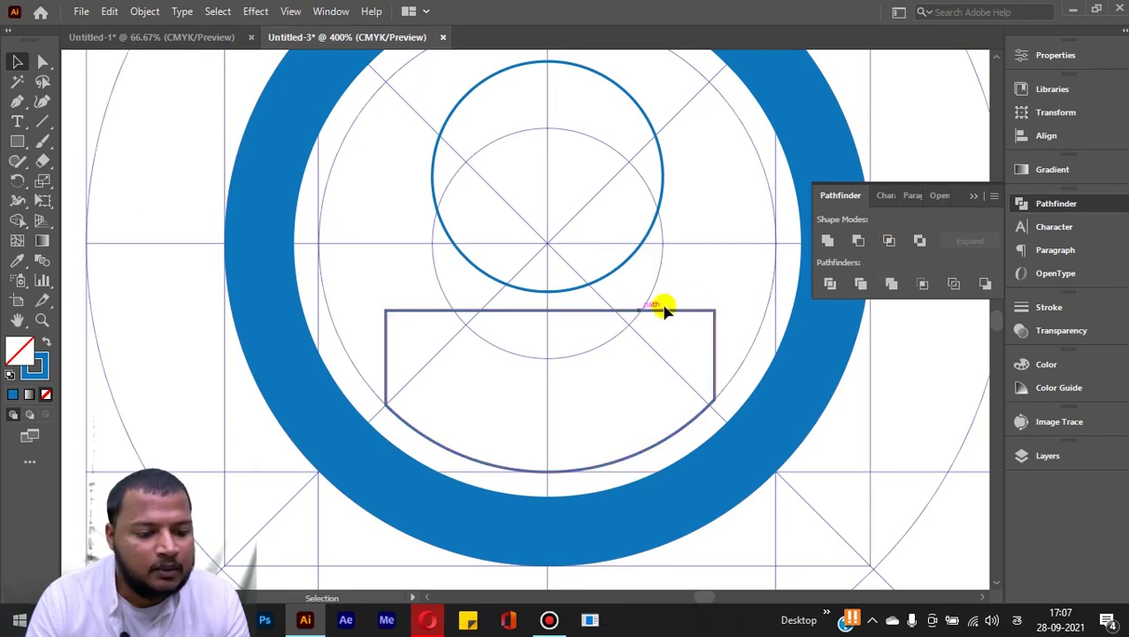
# - Fill the body shape with the navy sampled from the magnifying glass ring using the Eyedropper
pyautogui.keyDown('alt'); pyautogui.scroll(-1, 585, 363); pyautogui.keyUp('alt')
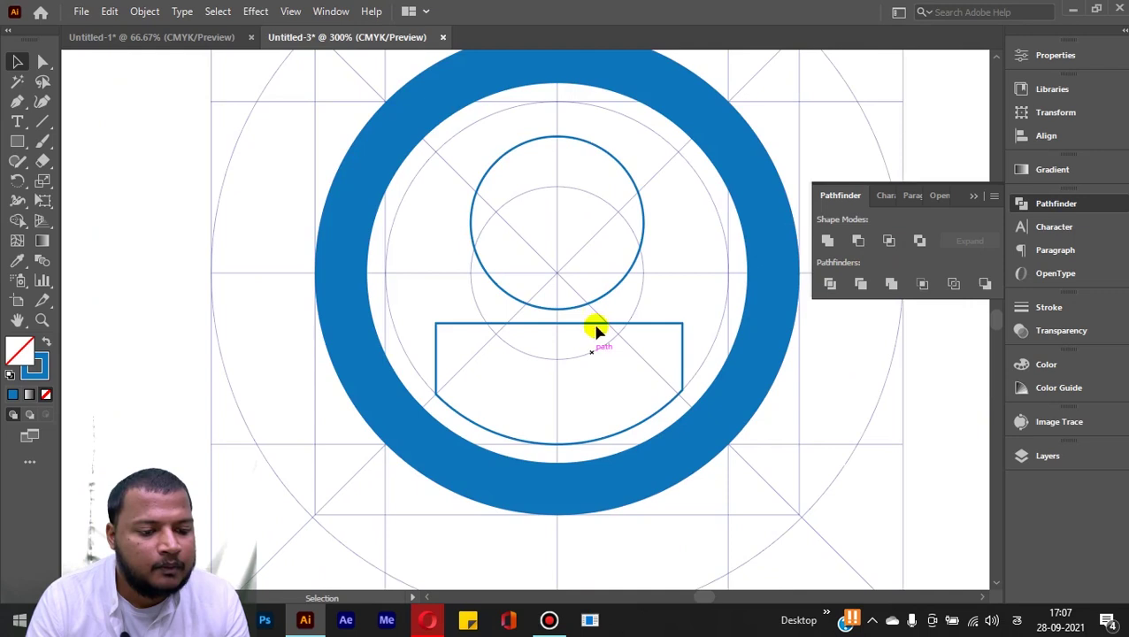
pyautogui.click(643, 325)
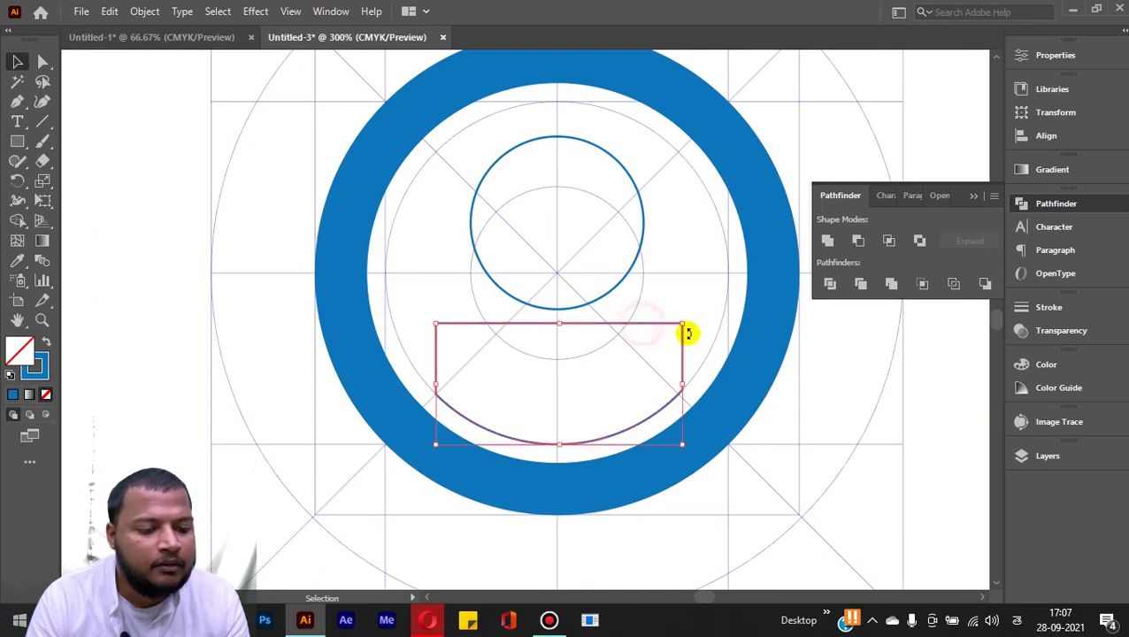
pyautogui.keyDown('alt'); pyautogui.scroll(-1, 683, 333); pyautogui.keyUp('alt')
pyautogui.press('i')
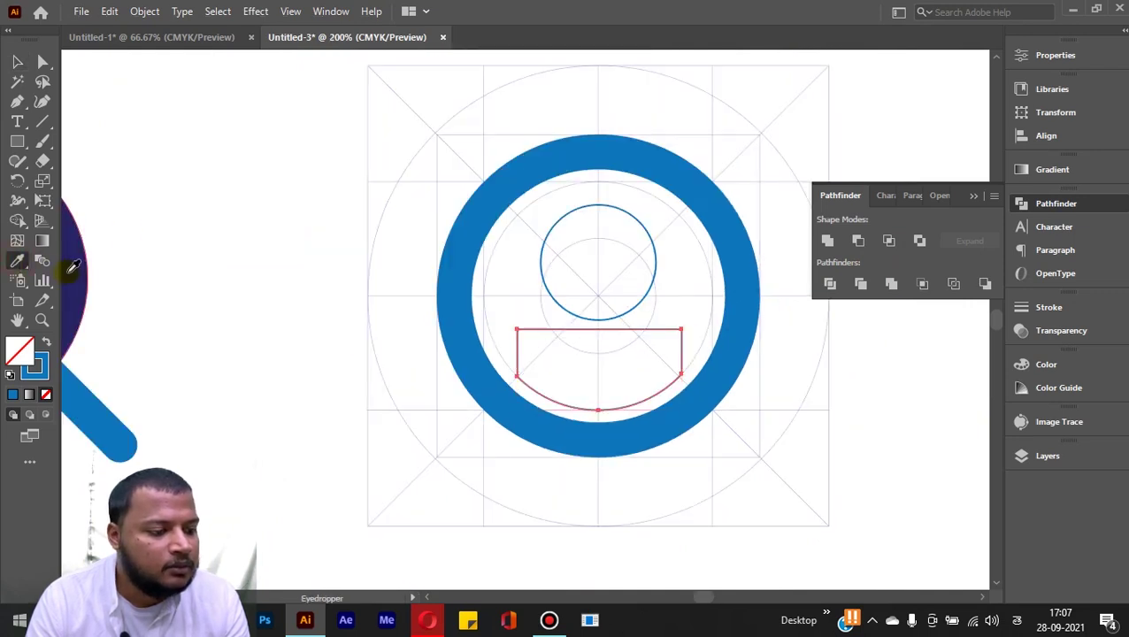
pyautogui.click(77, 267)
pyautogui.click(16, 61)
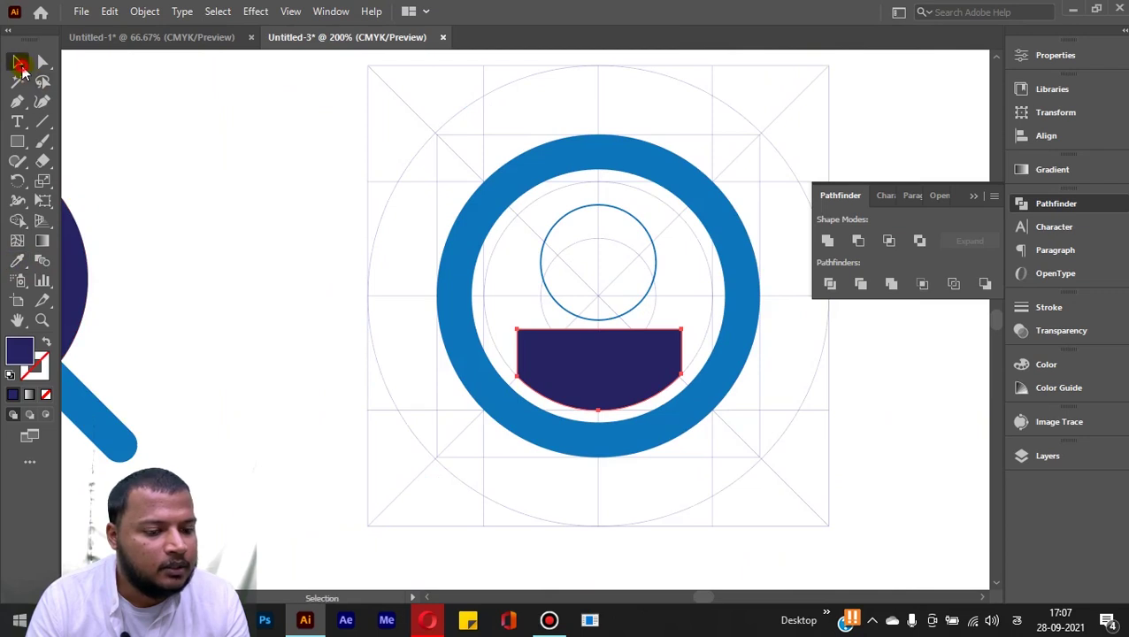
# - Fill the small head circle with the blue sampled from the magnifying glass handle using the Eyedropper, and deselect it
pyautogui.click(630, 219)
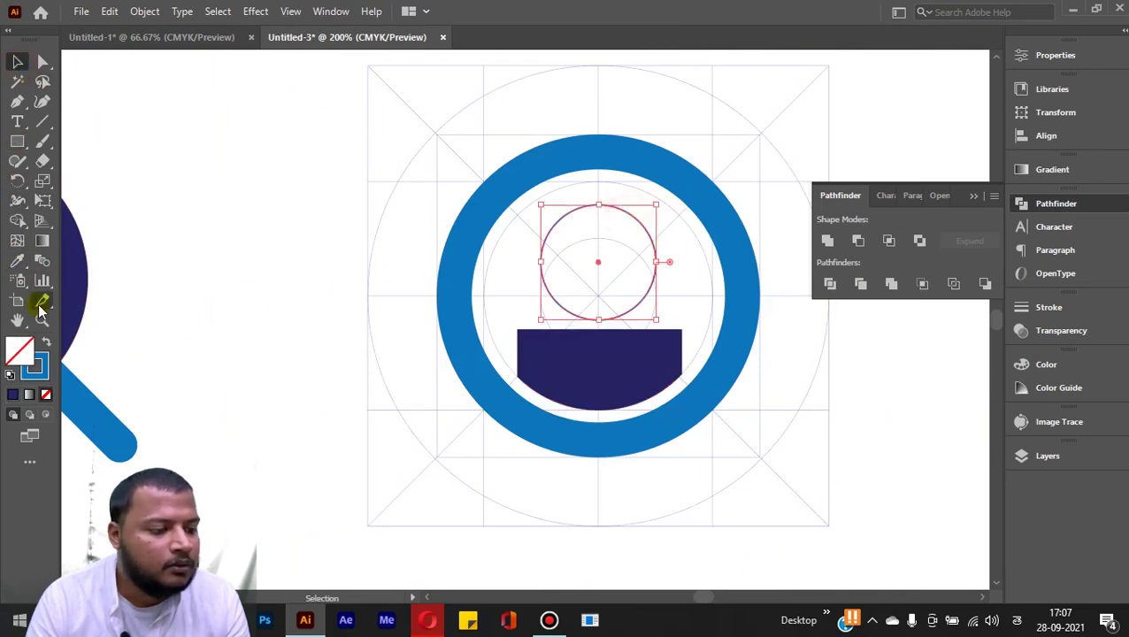
pyautogui.moveTo(137, 272); pyautogui.dragTo(331, 244)
pyautogui.click(19, 263)
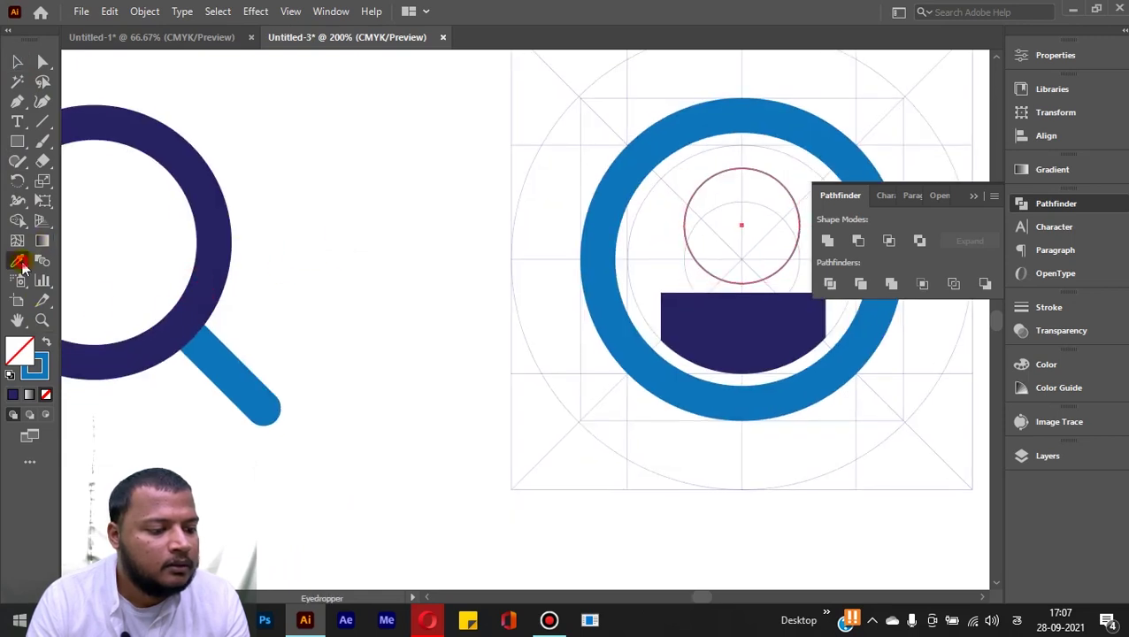
pyautogui.click(218, 347)
pyautogui.click(17, 62)
pyautogui.click(372, 178)
# - Round the two upper corners of the navy body shape into broad shoulder curves with Direct Selection, and deselect it
pyautogui.scroll(2, 803, 363)
pyautogui.click(574, 343)
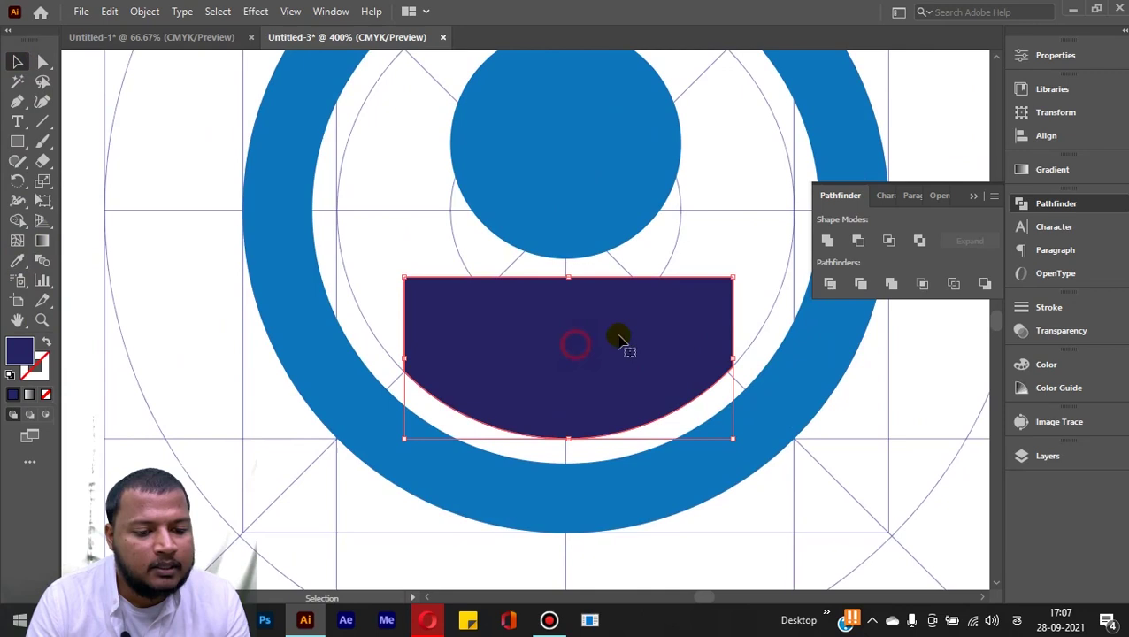
pyautogui.scroll(1, 688, 323)
pyautogui.click(45, 60)
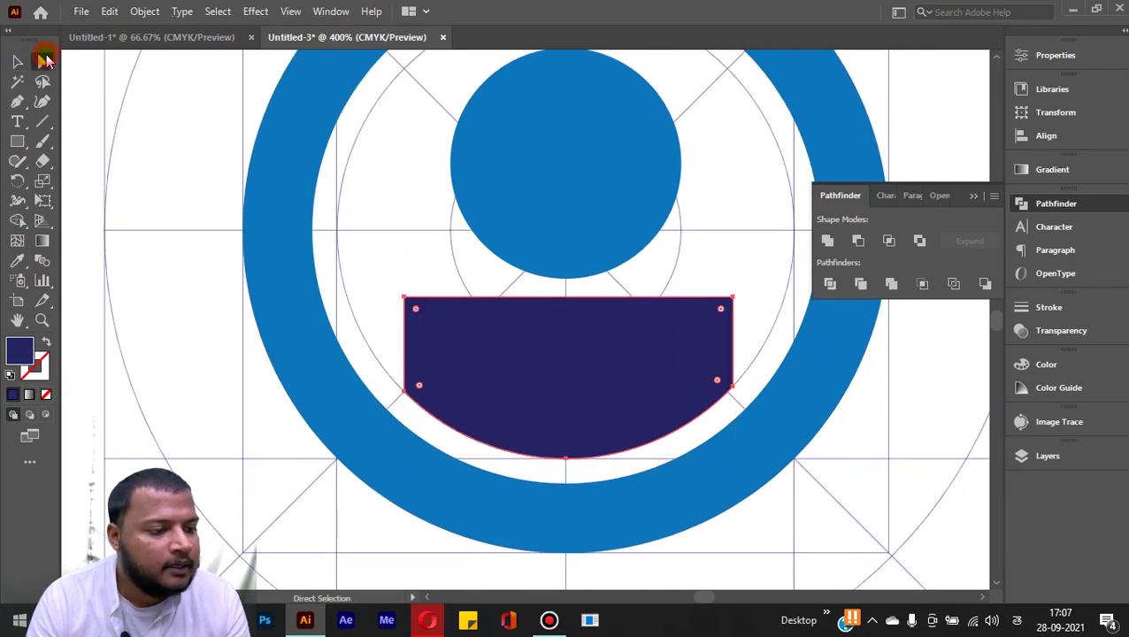
pyautogui.click(97, 61)
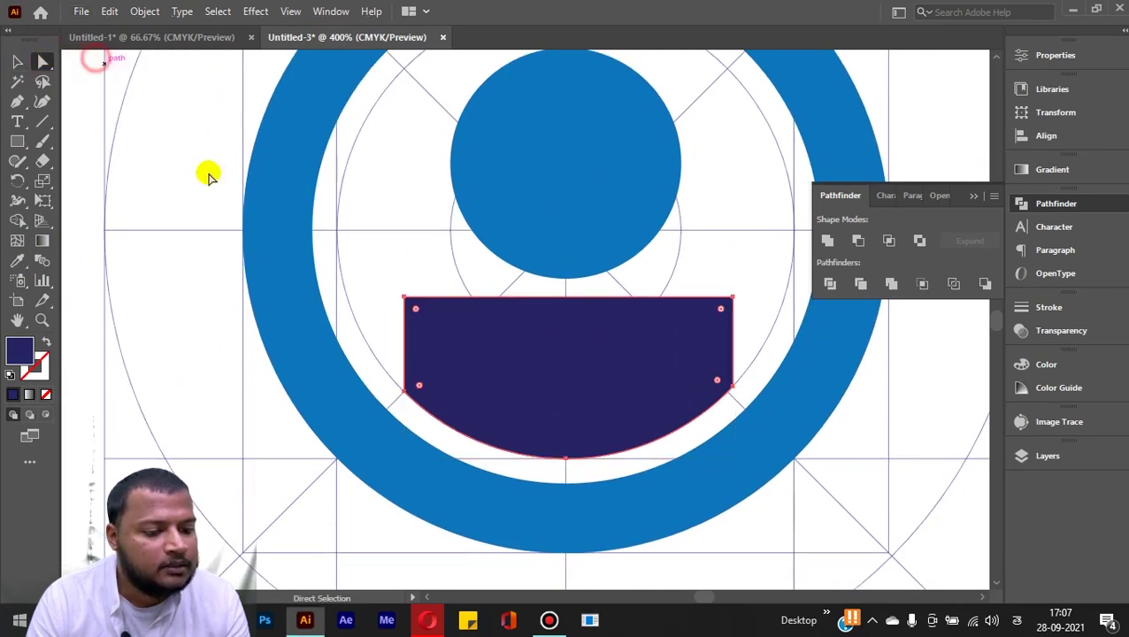
pyautogui.click(413, 309)
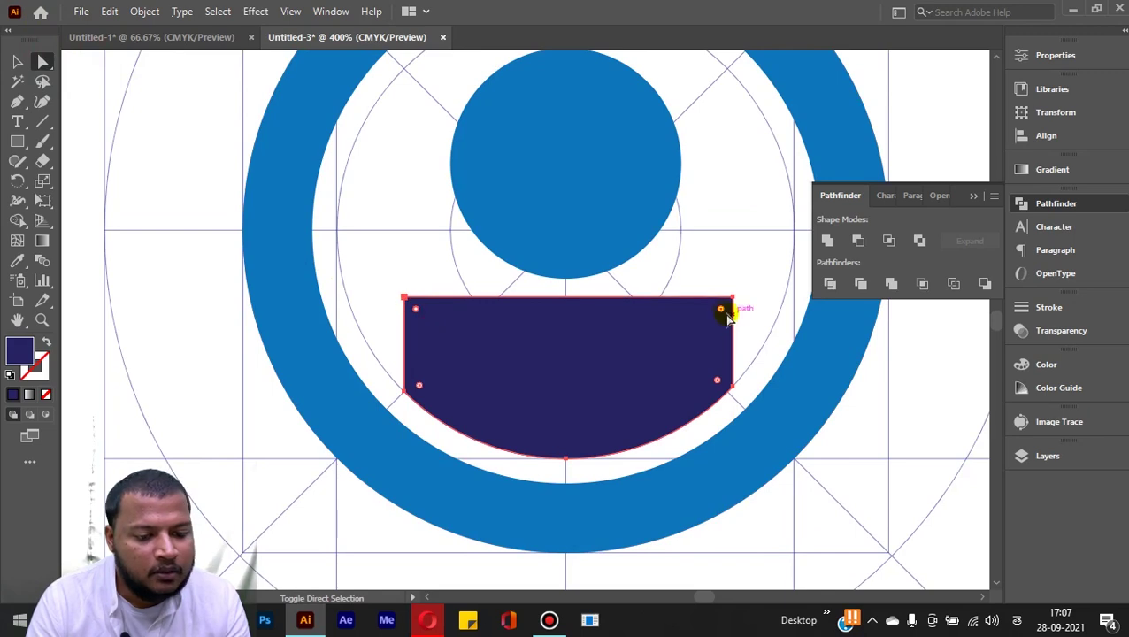
pyautogui.moveTo(722, 312); pyautogui.dragTo(627, 356)
pyautogui.click(823, 491)
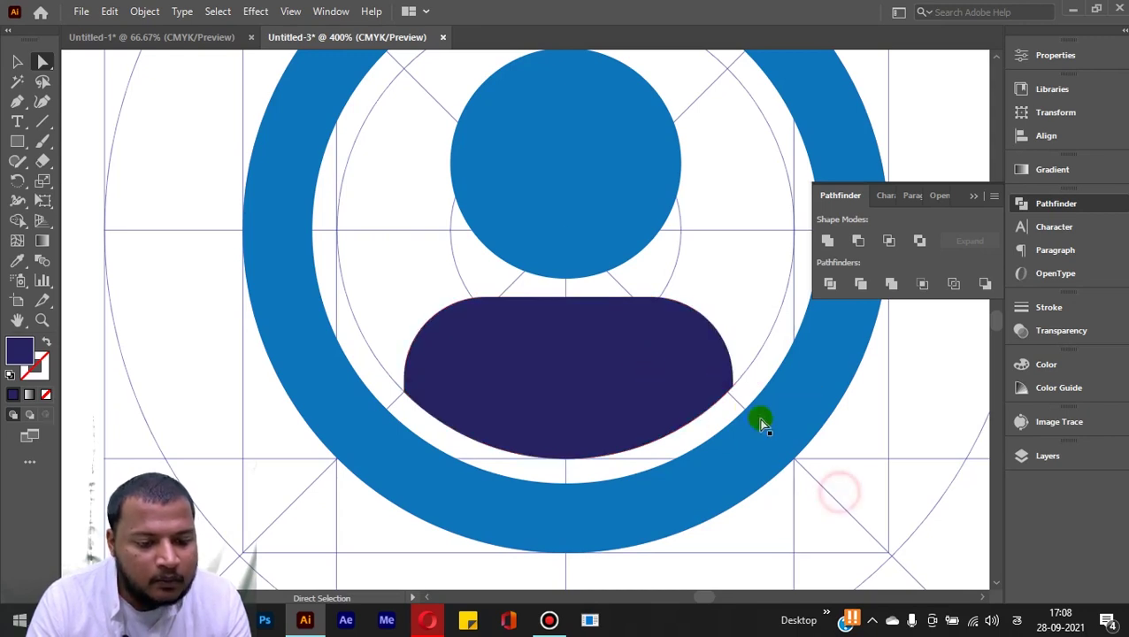
pyautogui.scroll(3, 730, 385)
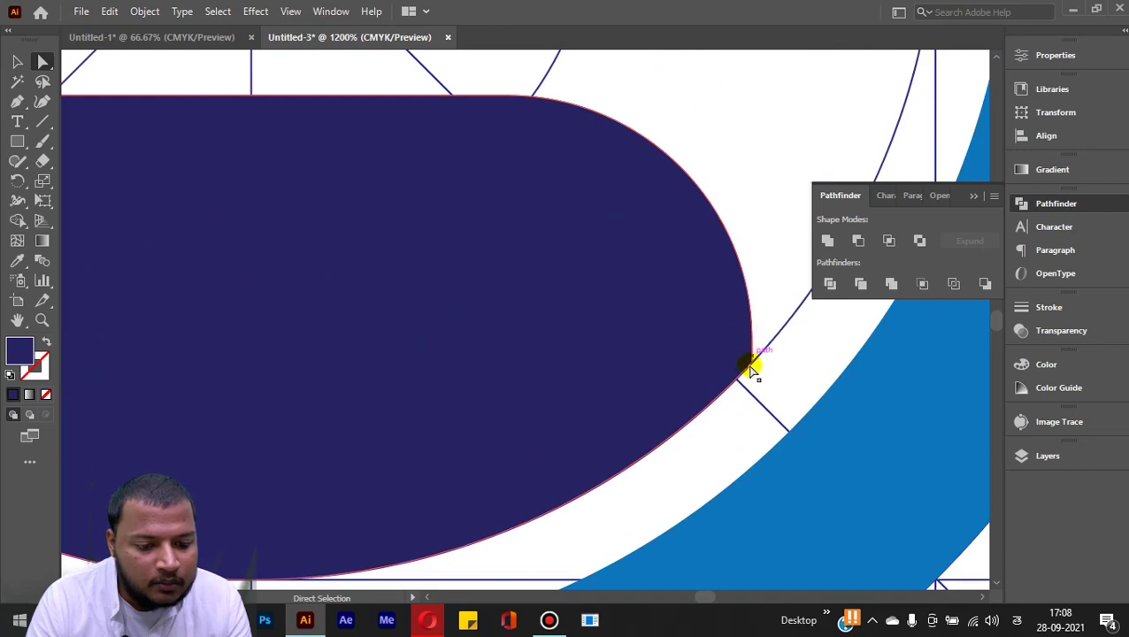
# - Select the whole profile icon and move it horizontally off the grid into the space before the four-tile square, and deselect it
pyautogui.scroll(-7, 743, 370)
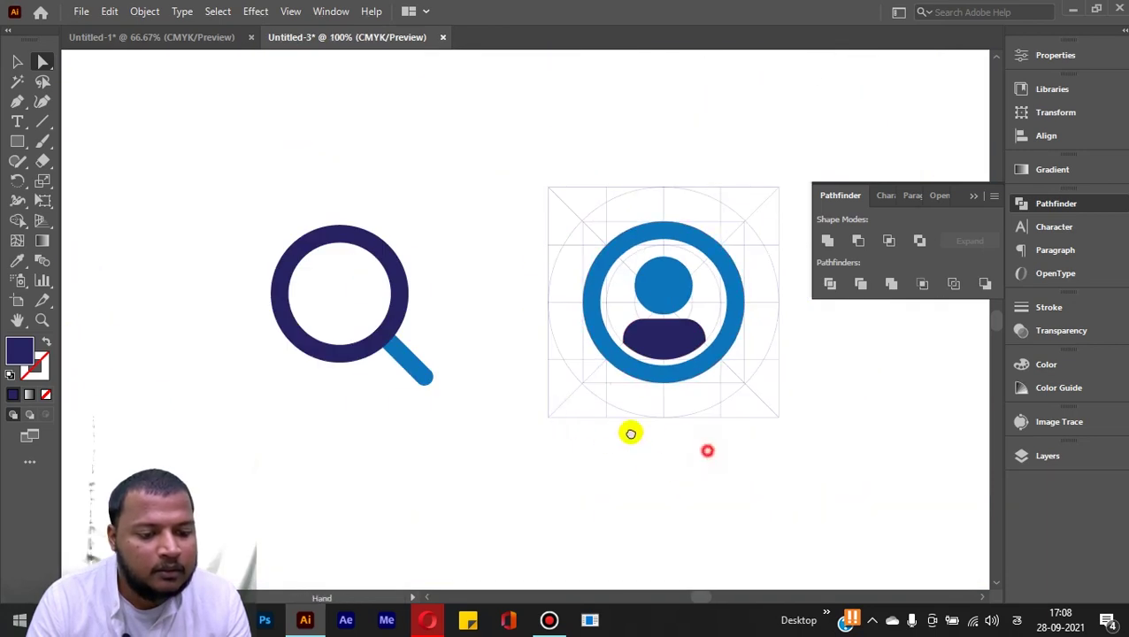
pyautogui.moveTo(677, 444); pyautogui.dragTo(576, 424)
pyautogui.click(21, 60)
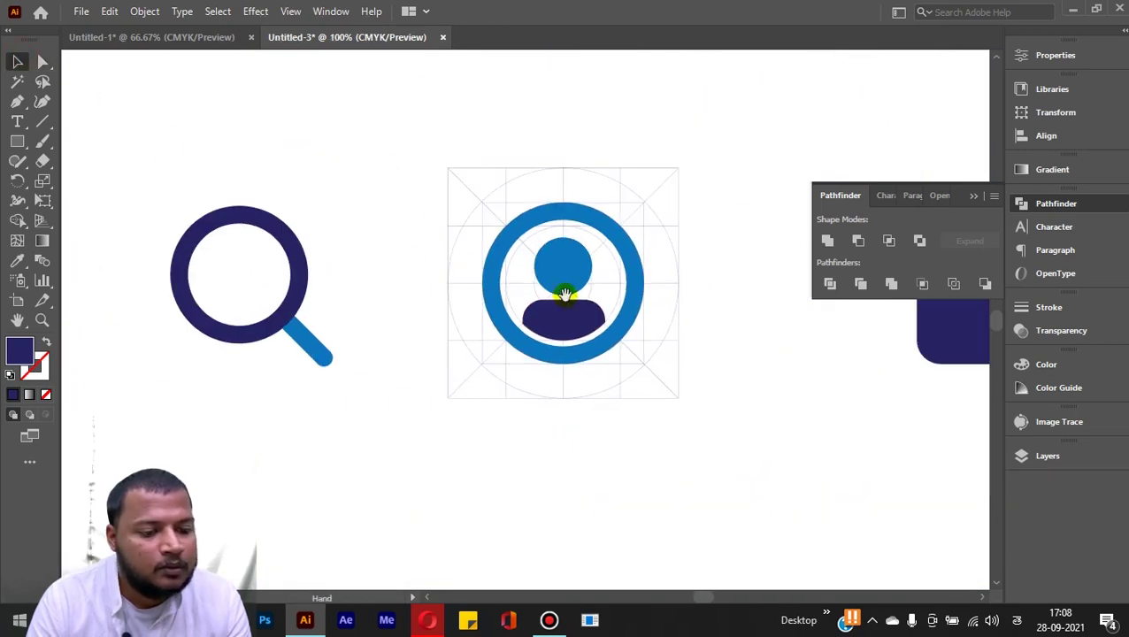
pyautogui.moveTo(506, 234); pyautogui.dragTo(393, 189)
pyautogui.scroll(-1, 577, 360)
pyautogui.click(491, 244)
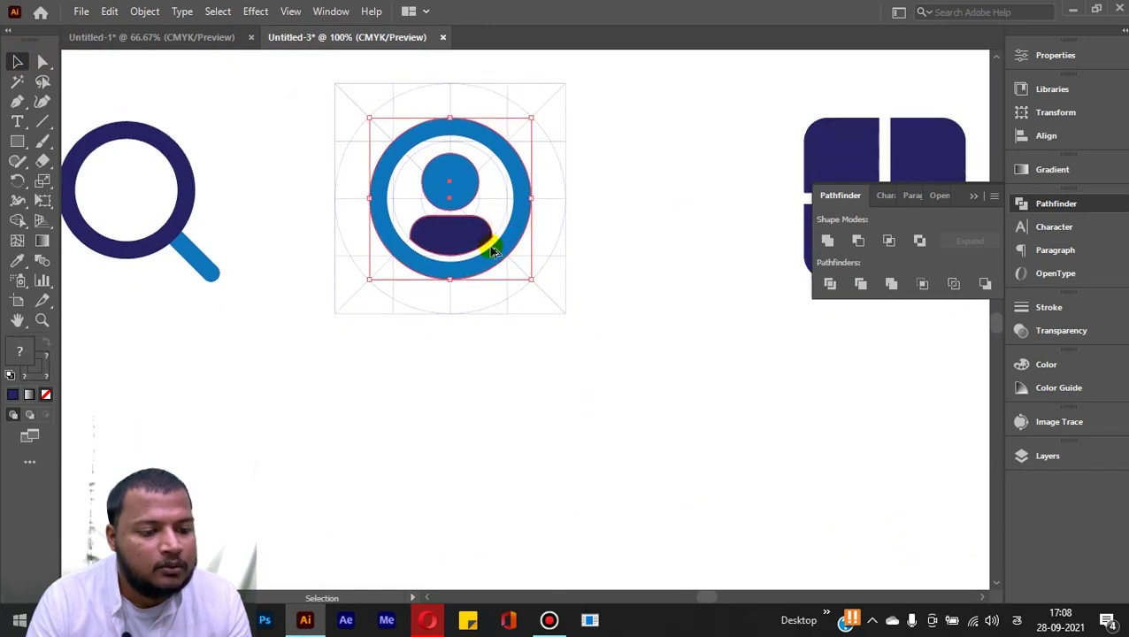
pyautogui.moveTo(448, 176); pyautogui.dragTo(661, 176)
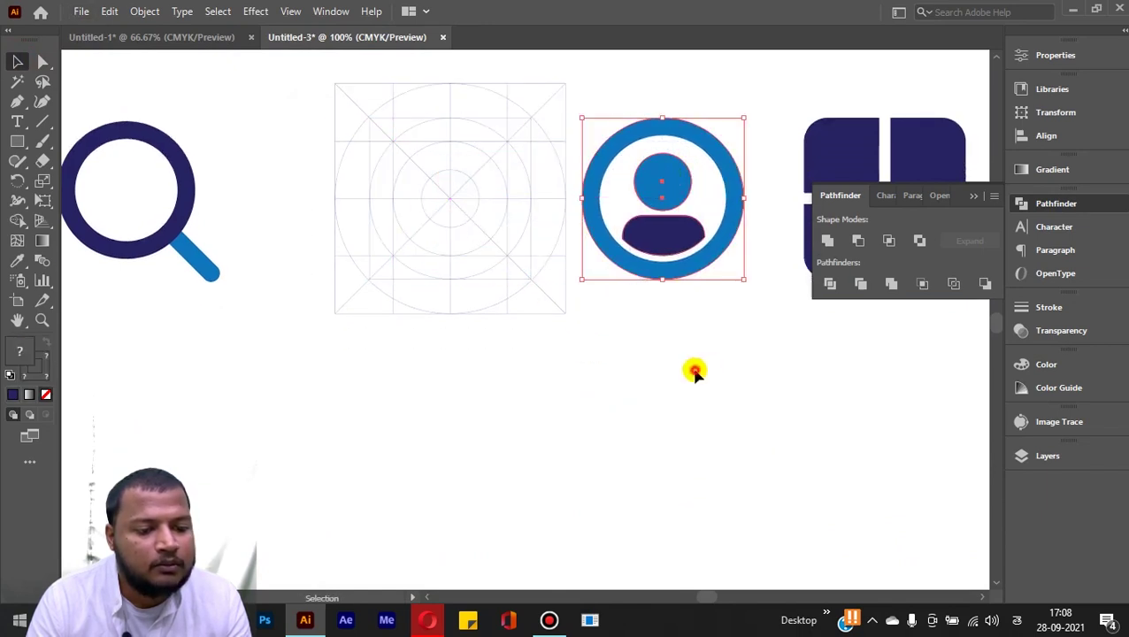
pyautogui.hotkey('ctrl', '-')
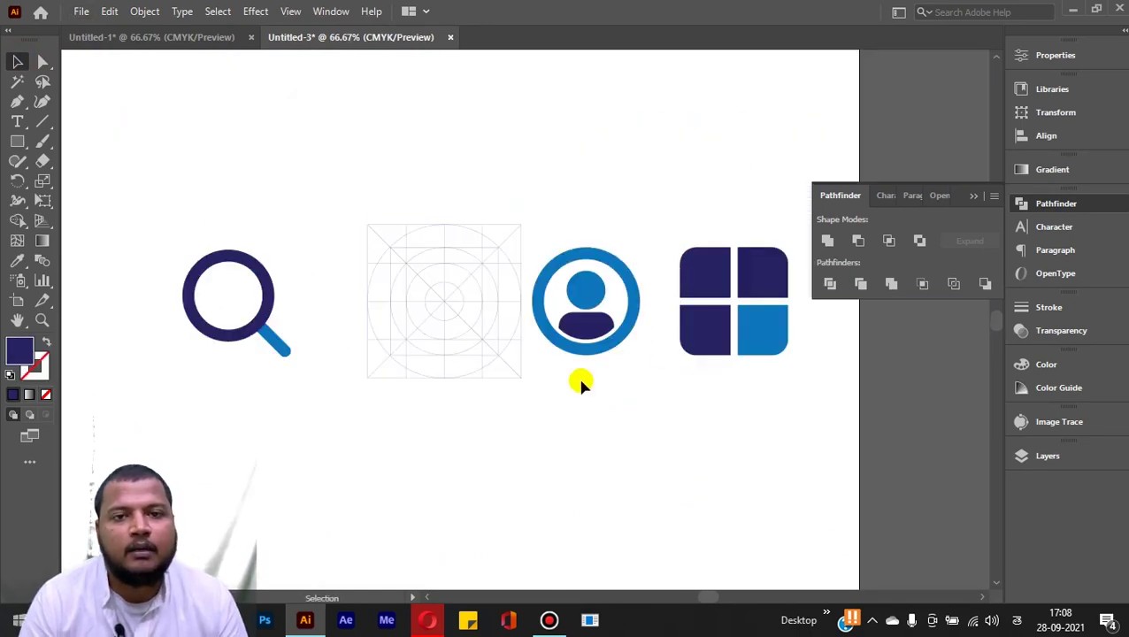